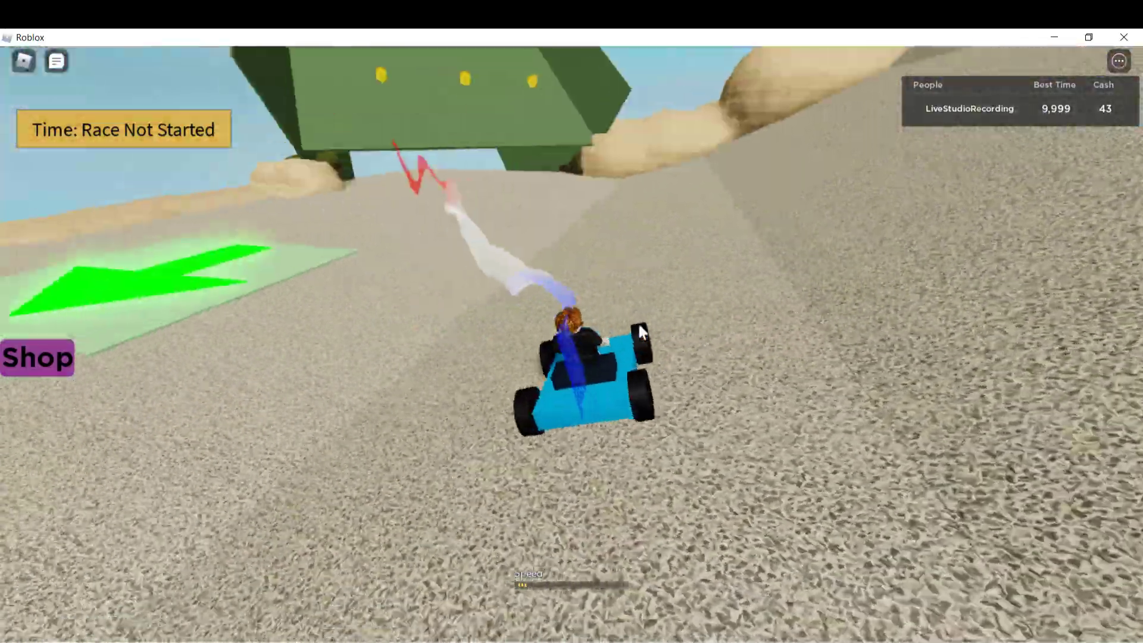
pyautogui.press('w')
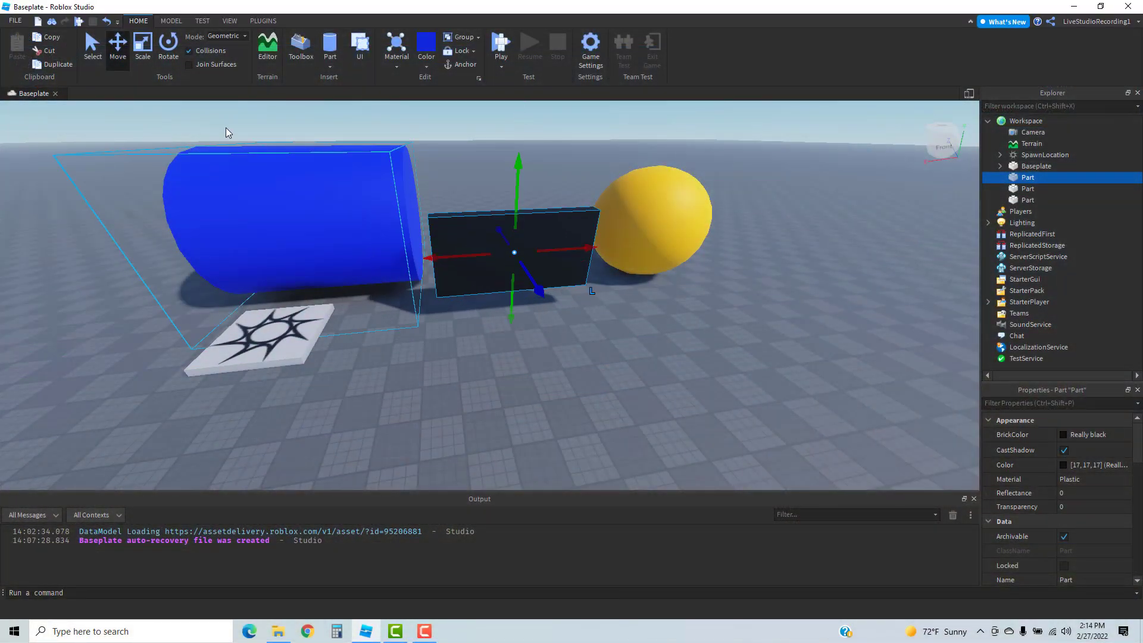
# Step: Scale the black block up so it becomes taller and extends wider in front of the blue cylinder
pyautogui.click(142, 49)
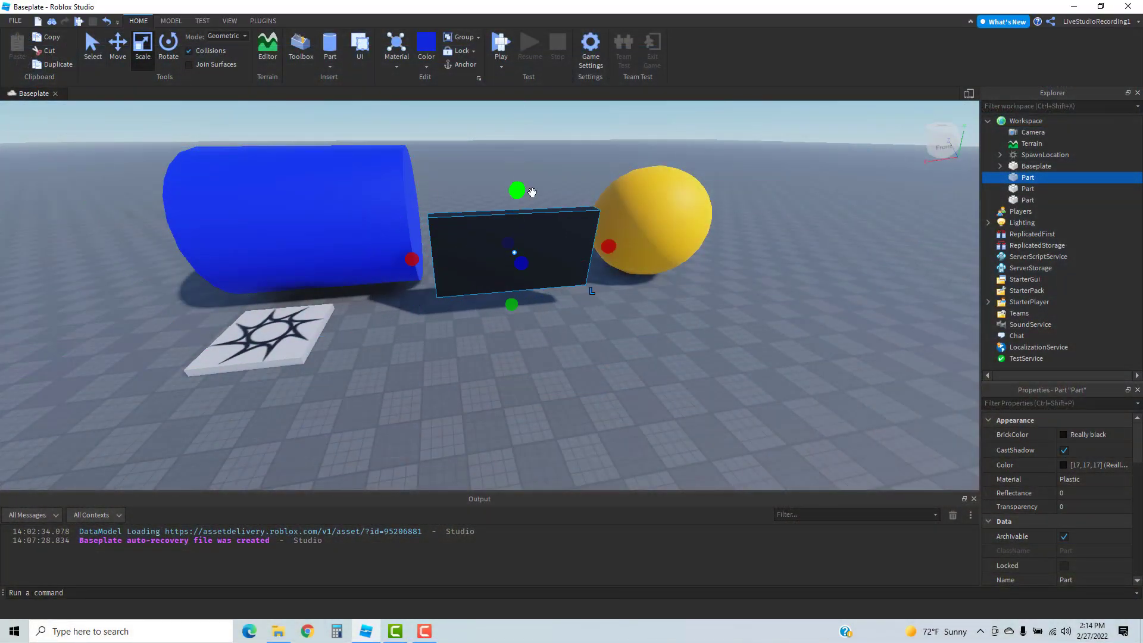
pyautogui.moveTo(519, 191); pyautogui.dragTo(520, 134)
pyautogui.moveTo(407, 240); pyautogui.dragTo(288, 234)
# Step: Tilt the enlarged black block slightly and raise it along its vertical axis
pyautogui.click(168, 50)
pyautogui.moveTo(524, 232); pyautogui.dragTo(520, 251)
pyautogui.click(118, 53)
pyautogui.moveTo(481, 177); pyautogui.dragTo(492, 148)
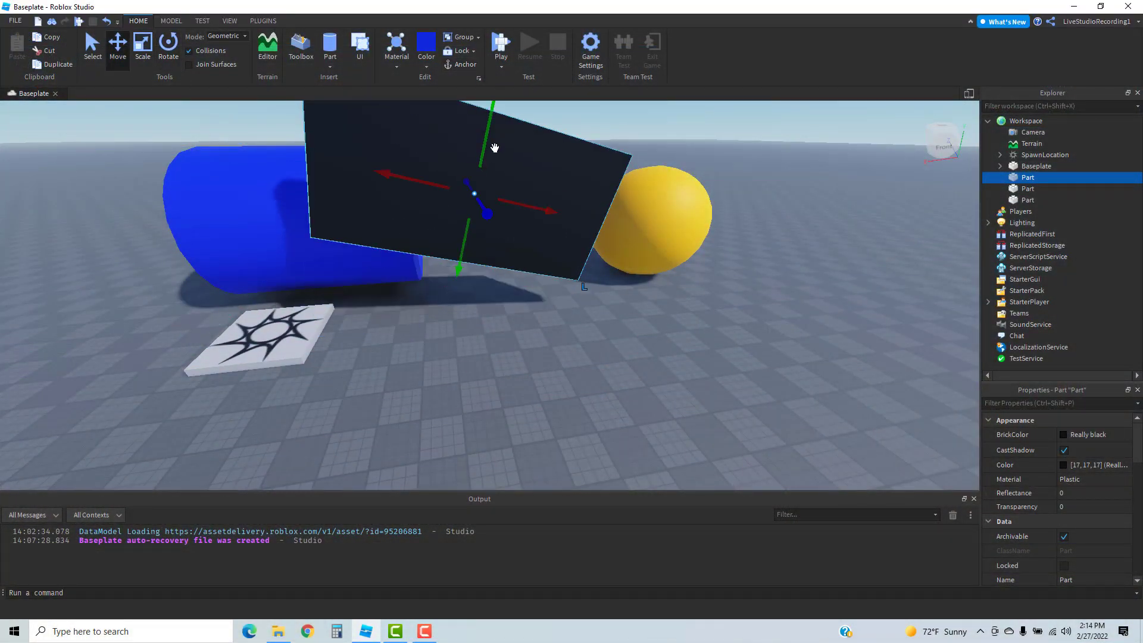
# Step: Rotate the black block to a steeper slant and reposition it between the blue cylinder and the yellow sphere
pyautogui.moveTo(493, 148); pyautogui.dragTo(471, 99, button='right')
pyautogui.click(168, 51)
pyautogui.moveTo(478, 237); pyautogui.dragTo(500, 219)
pyautogui.click(118, 52)
pyautogui.moveTo(565, 317); pyautogui.dragTo(513, 279)
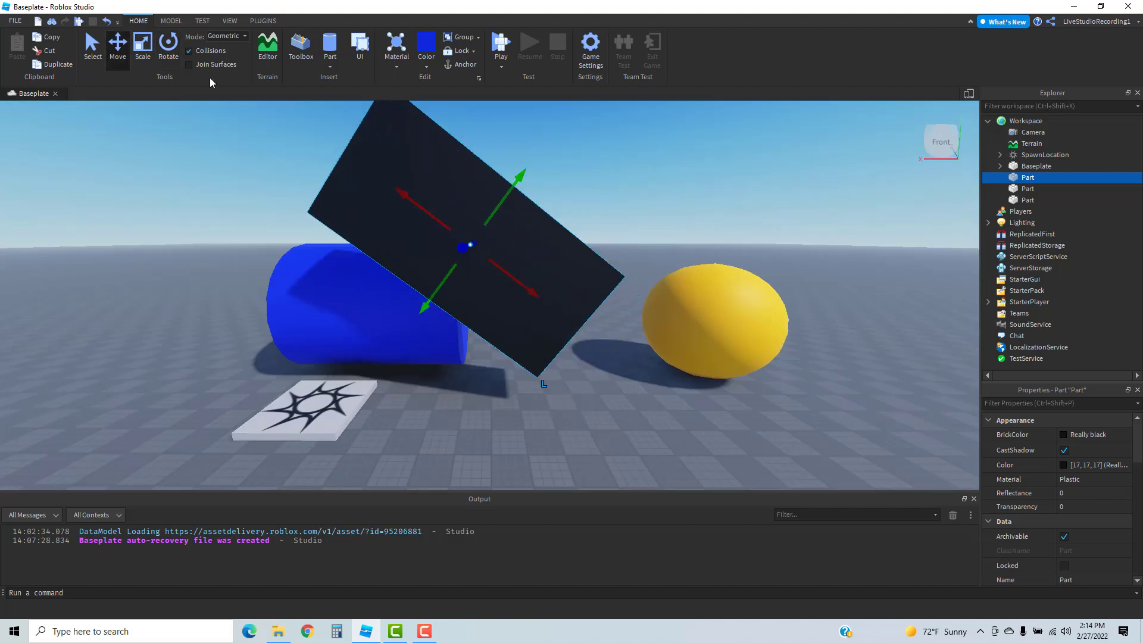
# Step: Rotate the black block about a quarter turn so it leans toward the yellow sphere, with the Move tool active at the end
pyautogui.click(168, 52)
pyautogui.moveTo(518, 212); pyautogui.dragTo(551, 251)
pyautogui.moveTo(565, 330); pyautogui.dragTo(567, 295, button='right')
pyautogui.moveTo(513, 265); pyautogui.dragTo(545, 296)
pyautogui.hotkey('ctrl', '2')
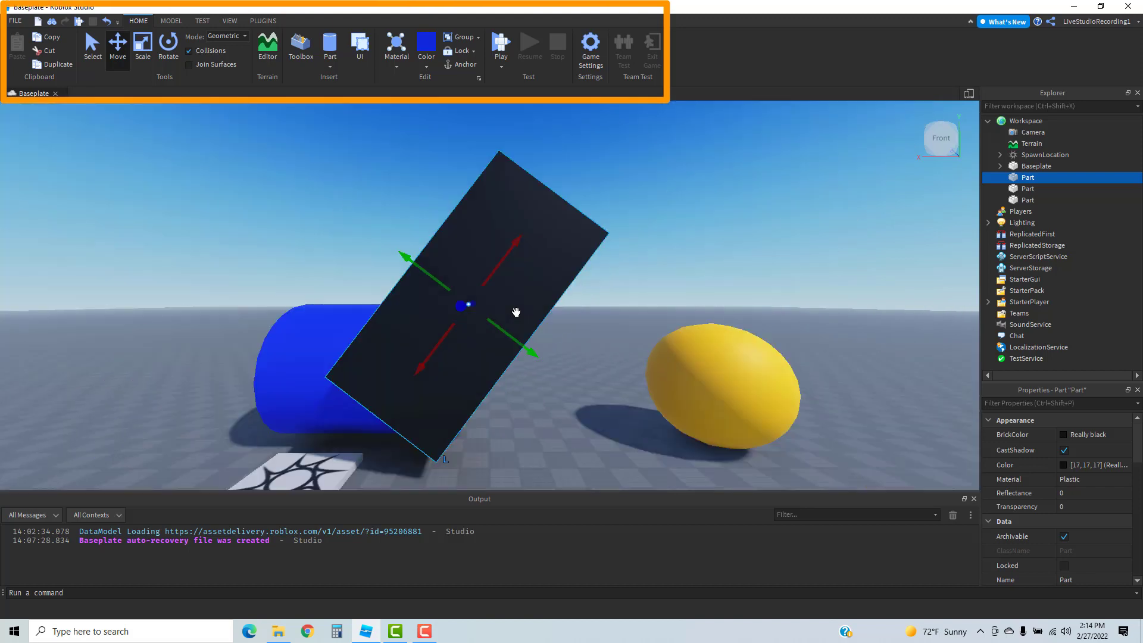
pyautogui.press('e')
pyautogui.press('q')
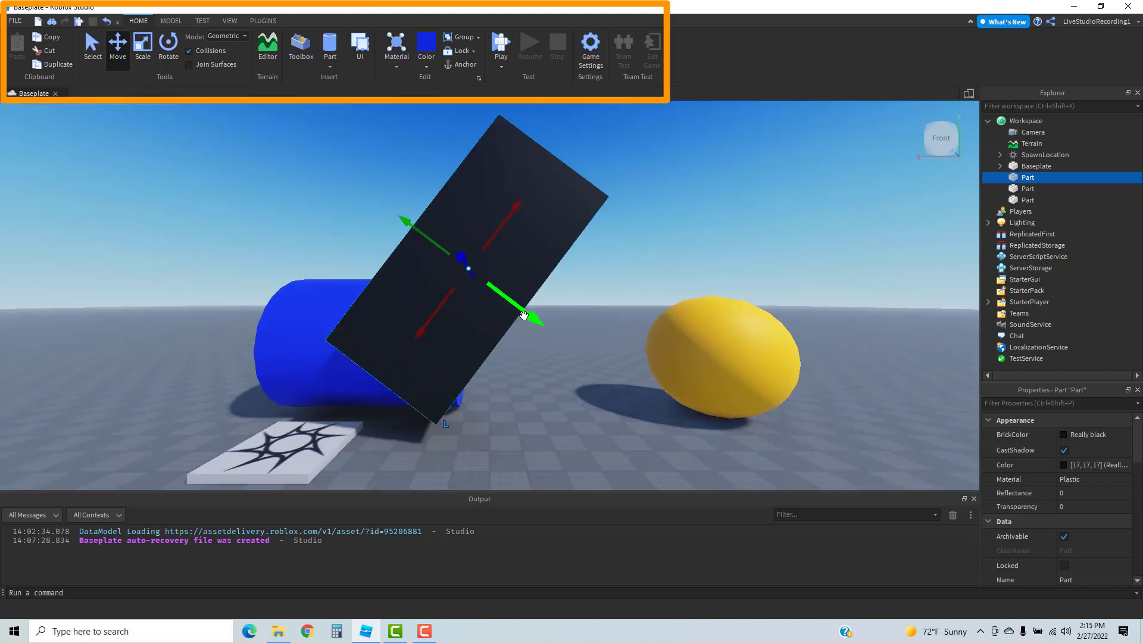
pyautogui.hotkey('ctrl', '4')
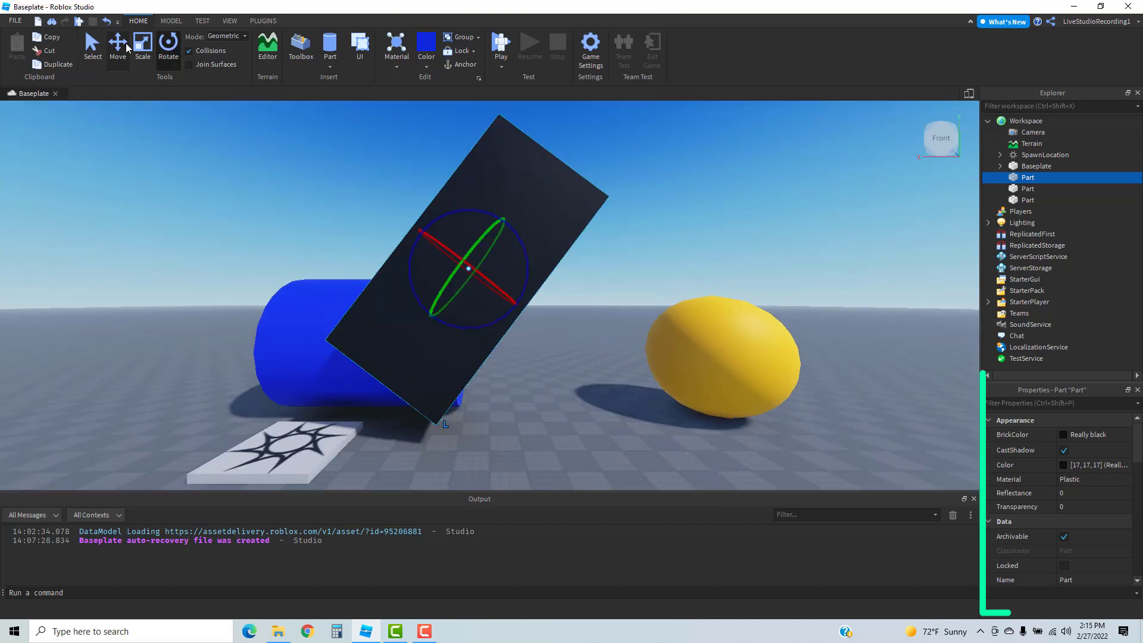
pyautogui.click(126, 47)
pyautogui.moveTo(570, 295); pyautogui.dragTo(571, 288, button='right')
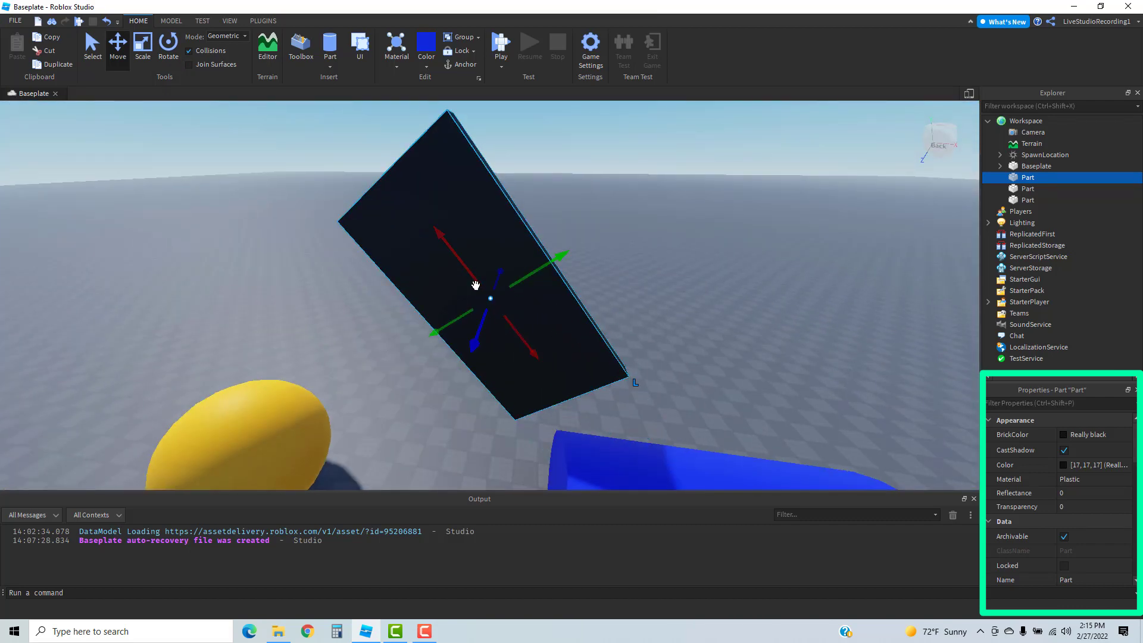
pyautogui.moveTo(476, 286); pyautogui.dragTo(470, 296, button='right')
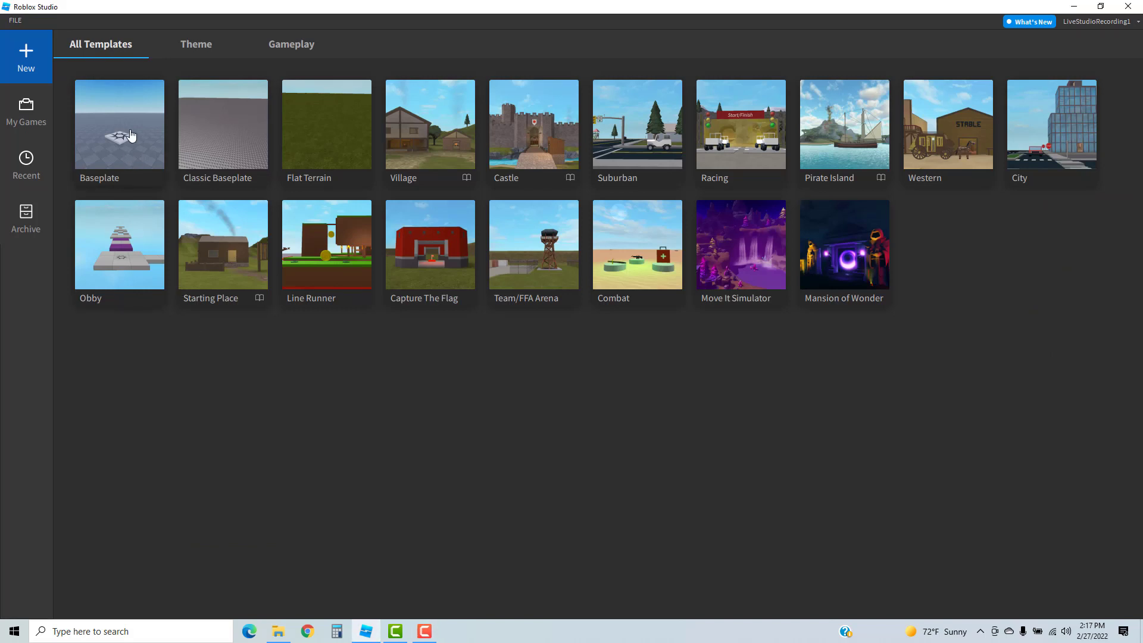
# Step: Create a new place from the Baseplate template and bring the empty area beside the spawn location into view
pyautogui.click(131, 135)
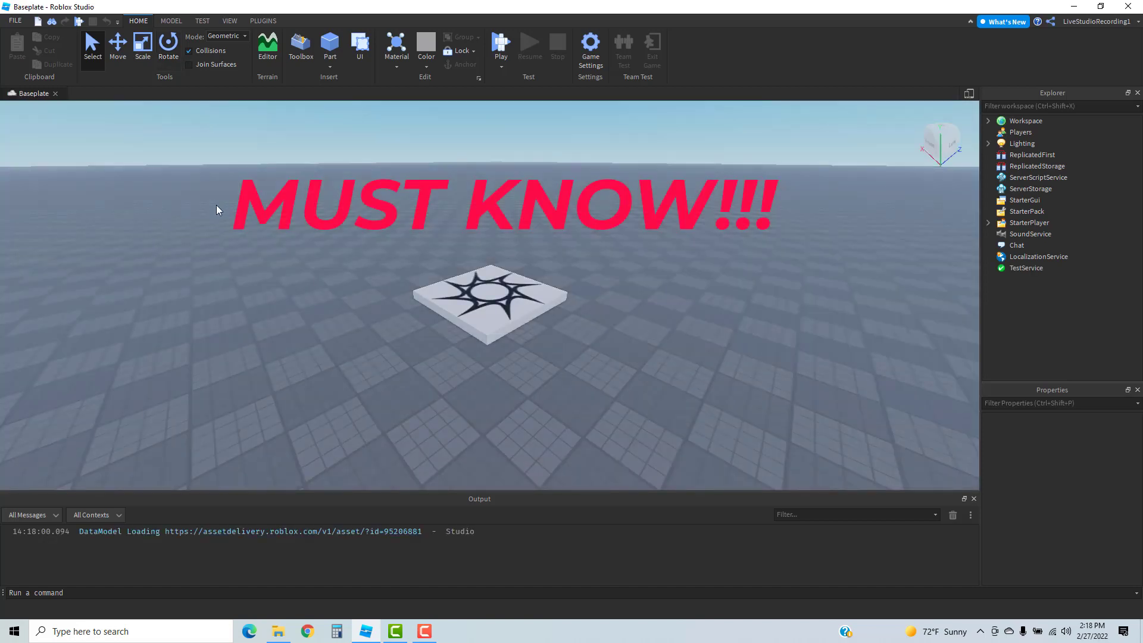
pyautogui.moveTo(217, 205); pyautogui.dragTo(216, 205, button='right')
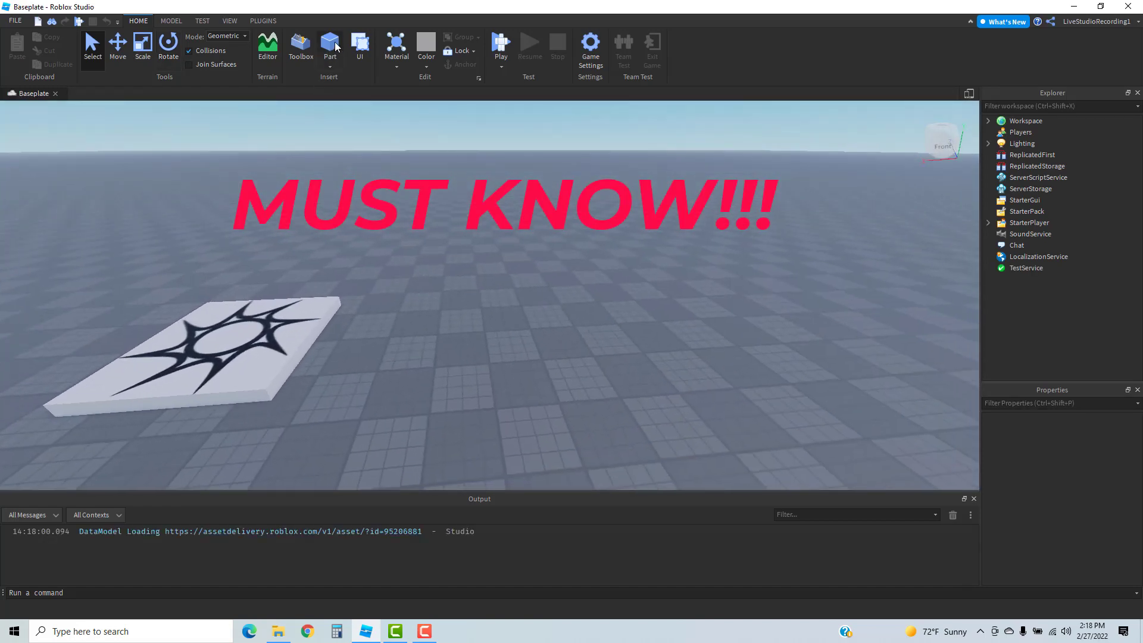
pyautogui.moveTo(398, 192); pyautogui.dragTo(397, 184, button='right')
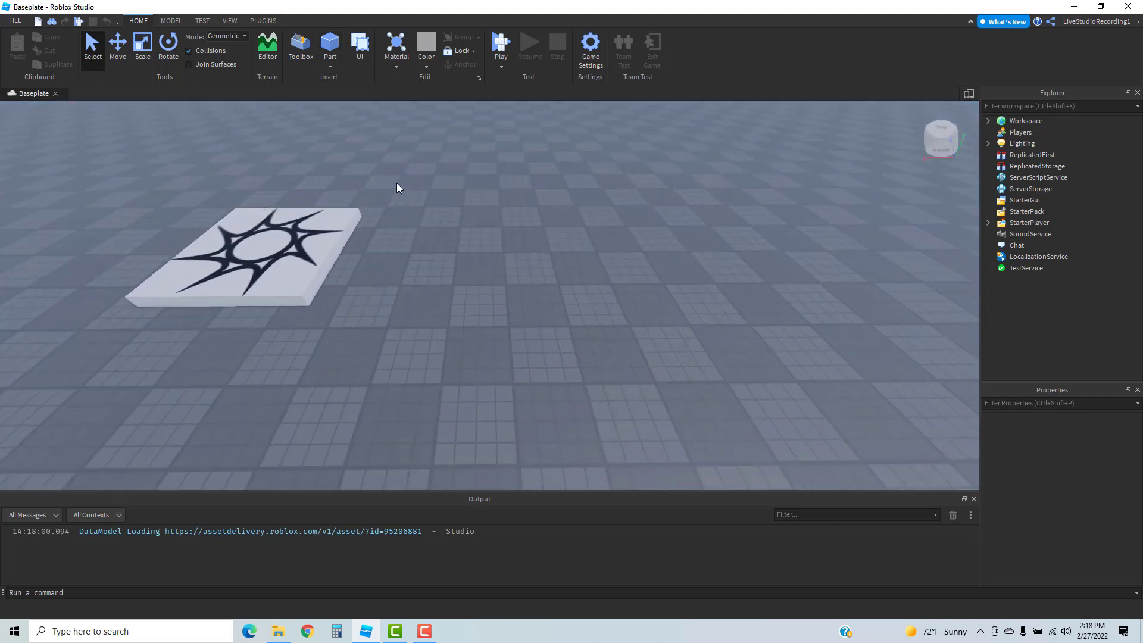
# Step: Insert a block part beside the spawn location and colour it Really blue
pyautogui.click(331, 44)
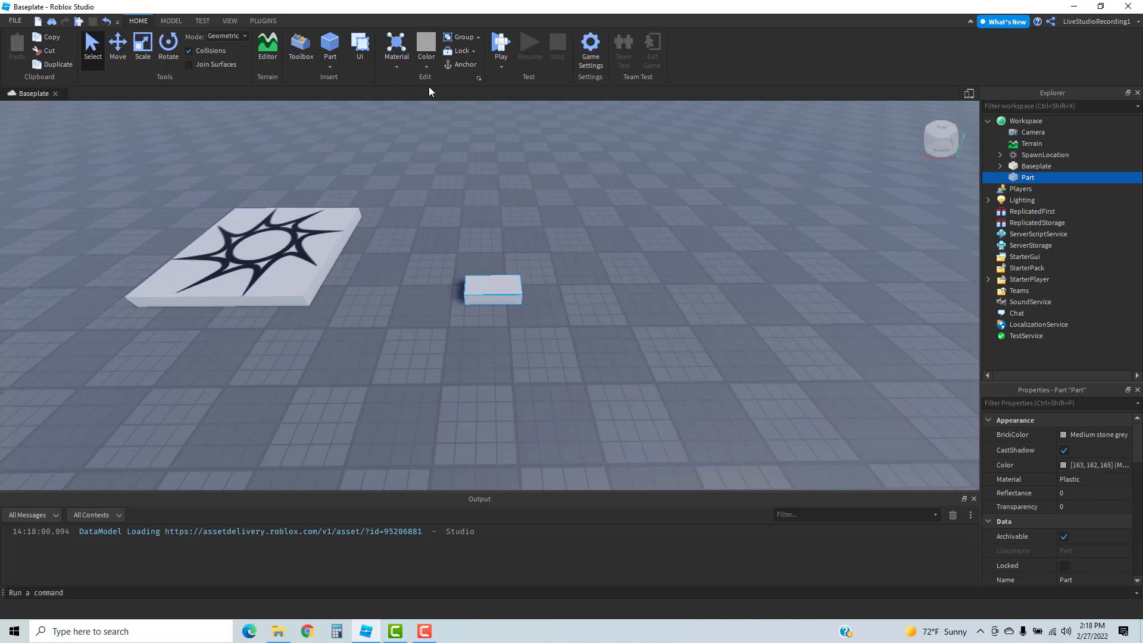
pyautogui.click(427, 59)
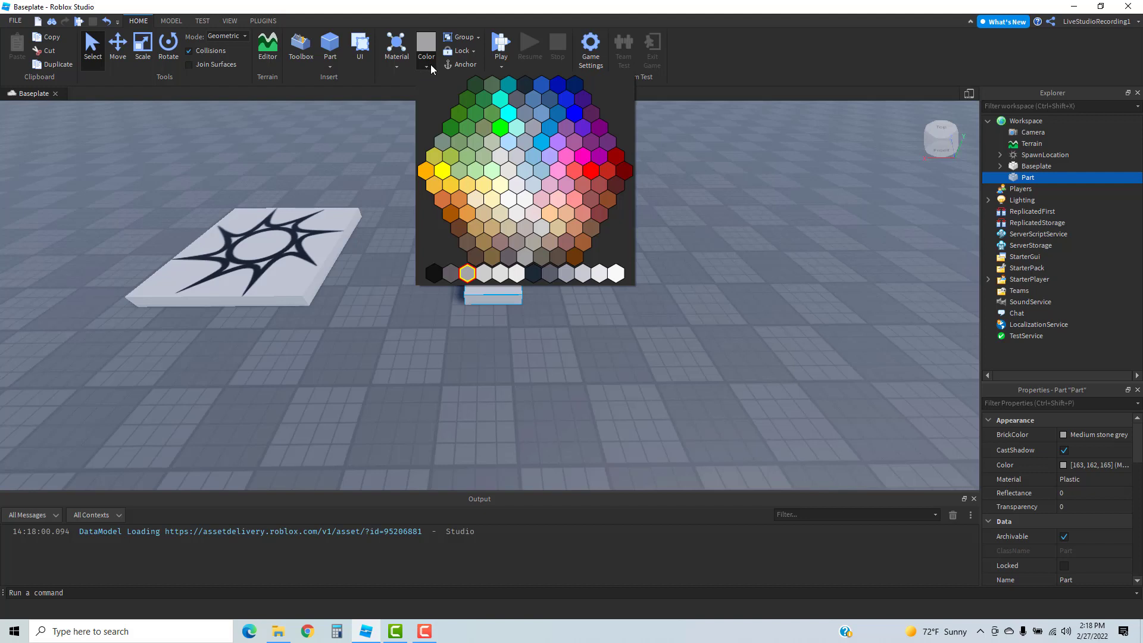
pyautogui.click(573, 114)
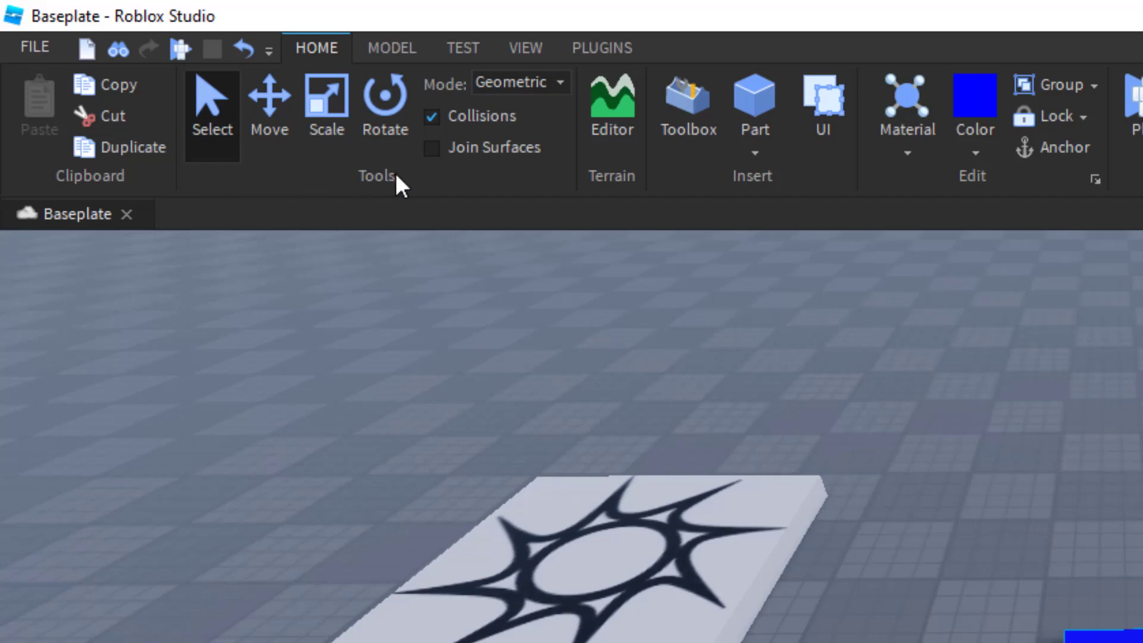
# Step: Use the Move tool to slide the blue block sideways away from the spawn location and try its vertical axis
pyautogui.click(393, 48)
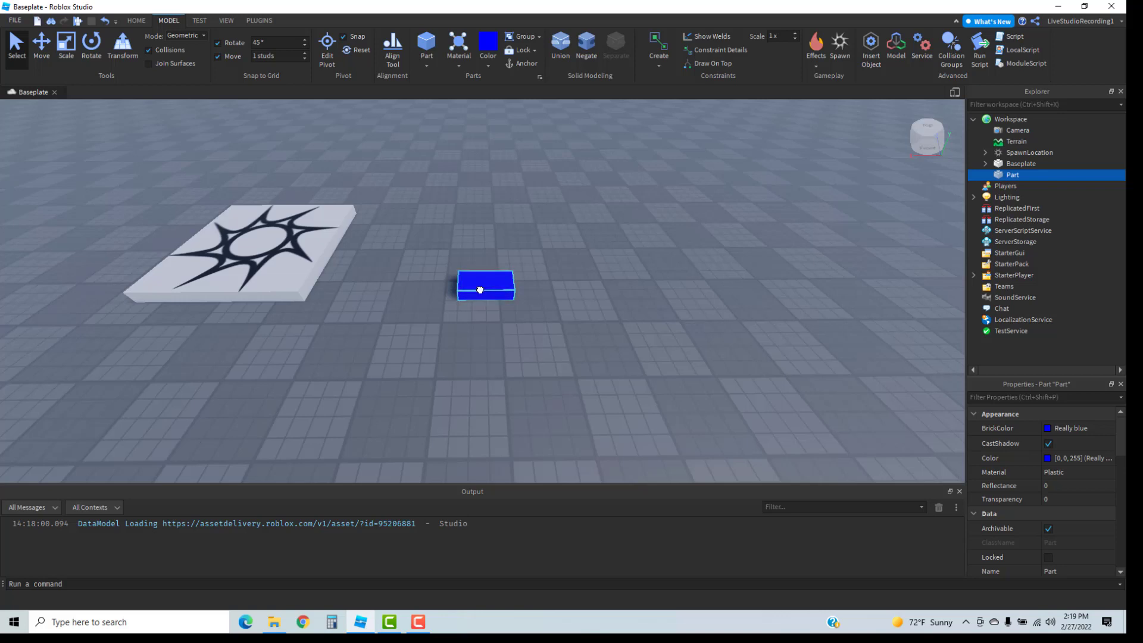
pyautogui.click(39, 55)
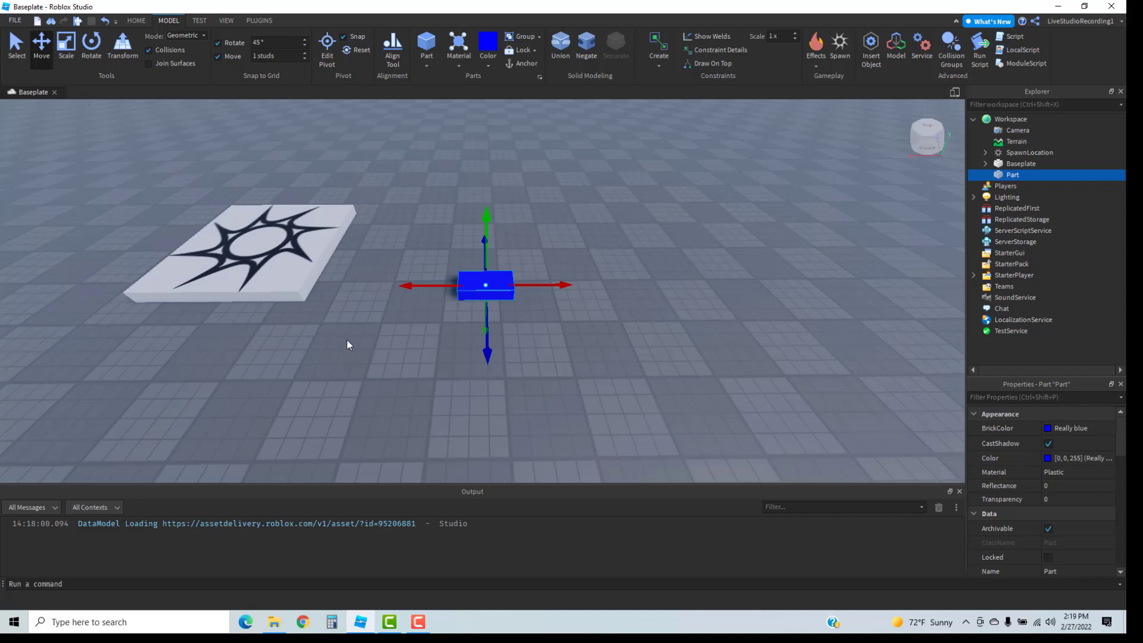
pyautogui.moveTo(347, 340); pyautogui.dragTo(347, 340, button='right')
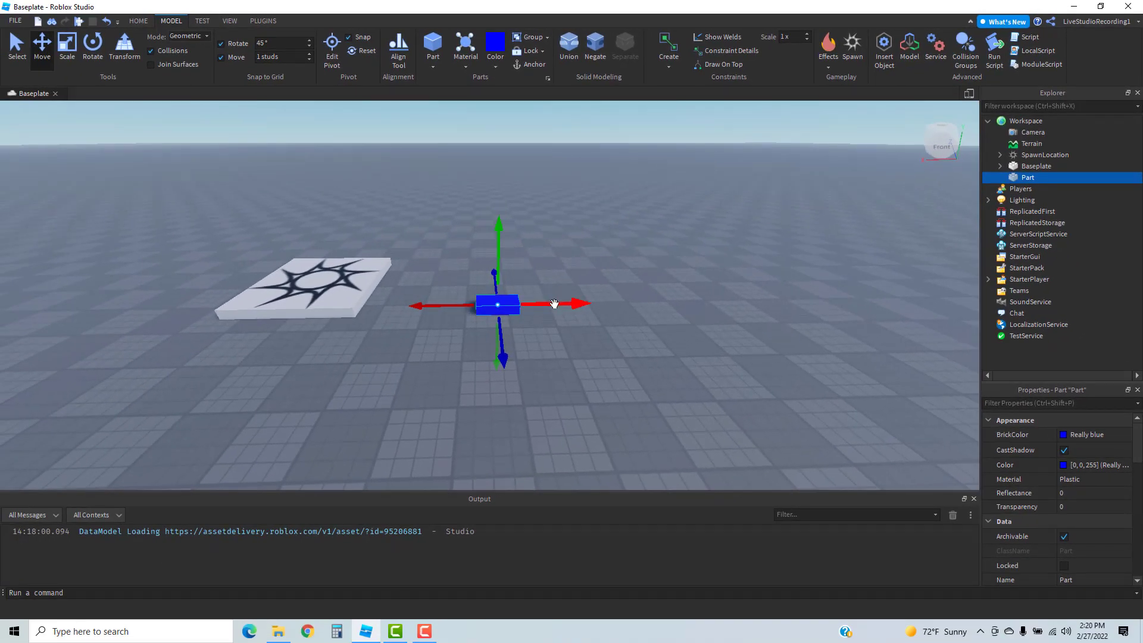
pyautogui.moveTo(553, 304); pyautogui.dragTo(633, 328)
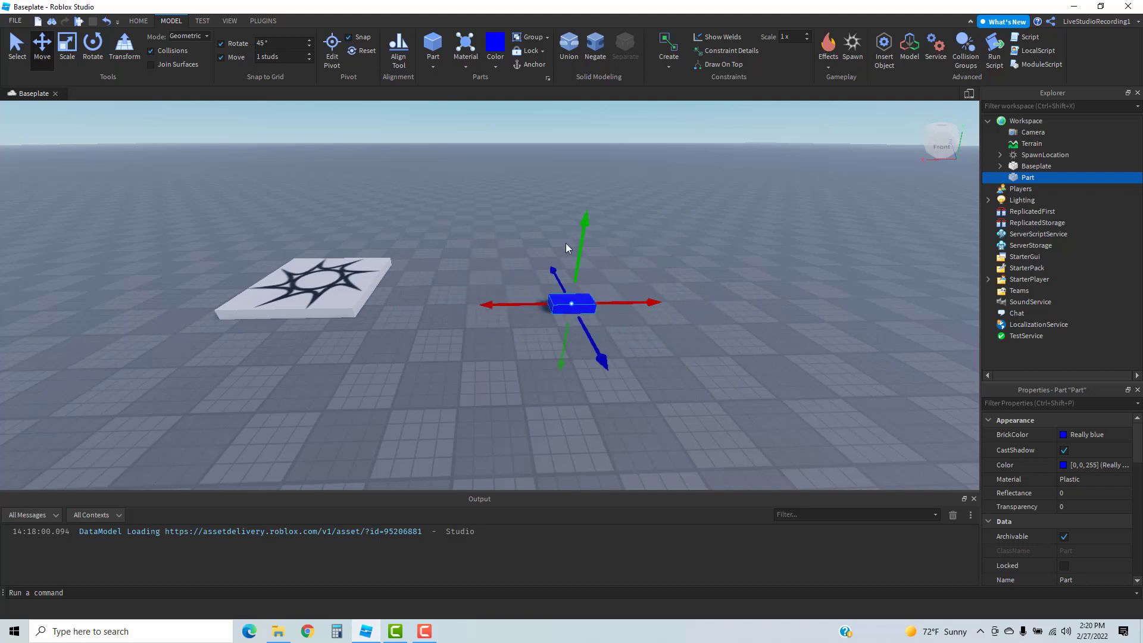
pyautogui.moveTo(581, 233); pyautogui.dragTo(604, 281)
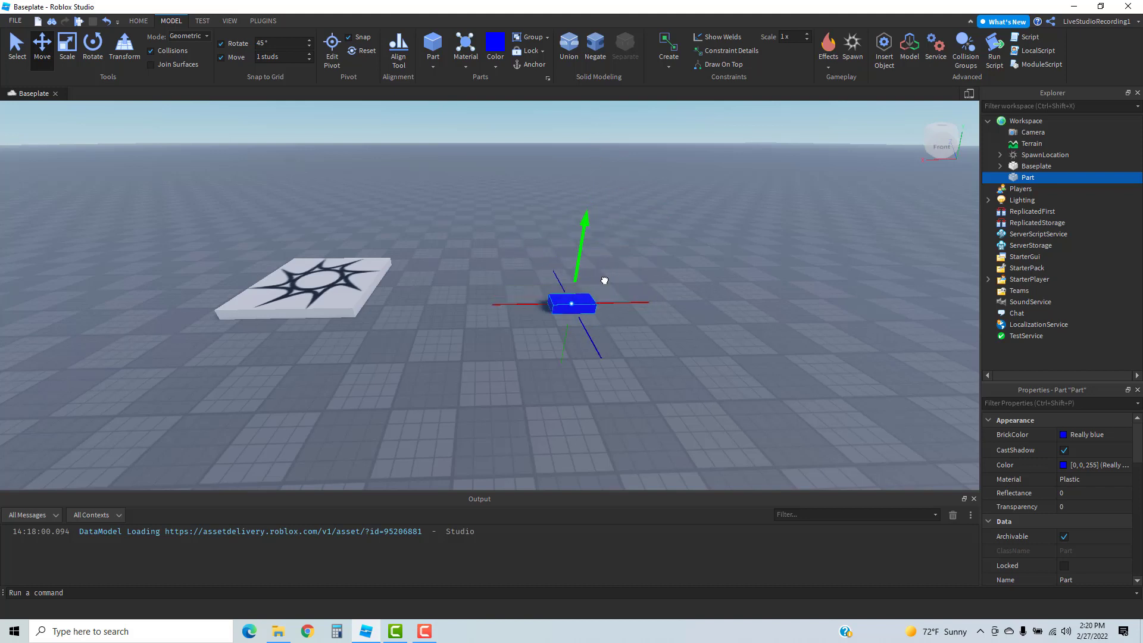
pyautogui.moveTo(603, 281); pyautogui.dragTo(545, 299)
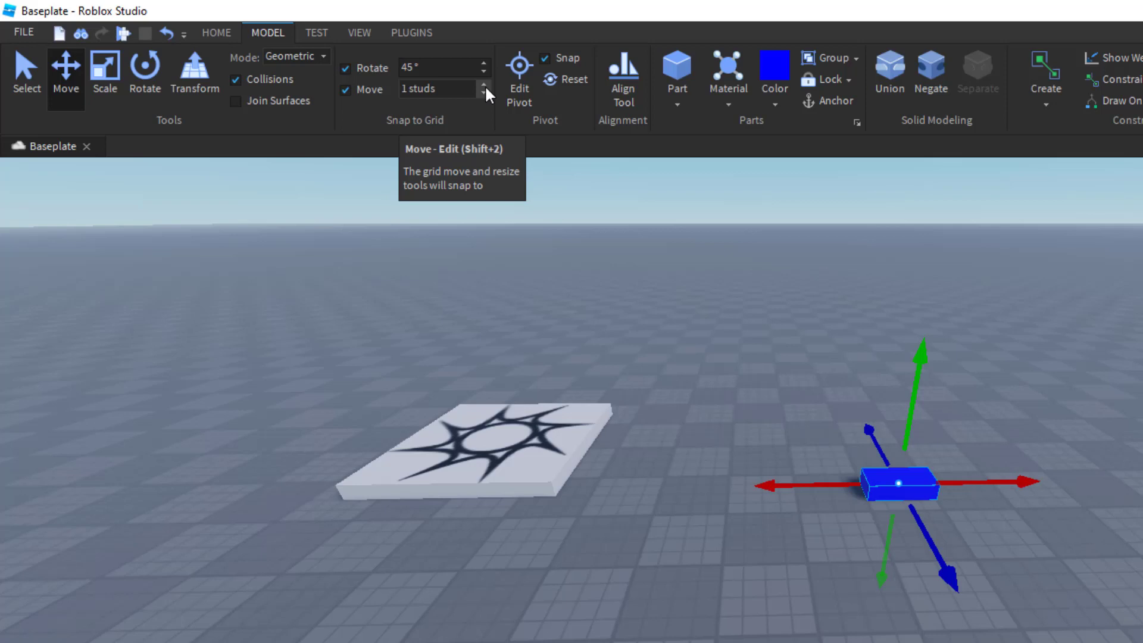
# Step: Step the move snap increment up and back down to 1 stud, and slide the blue block toward the spawn location
pyautogui.click(484, 85)
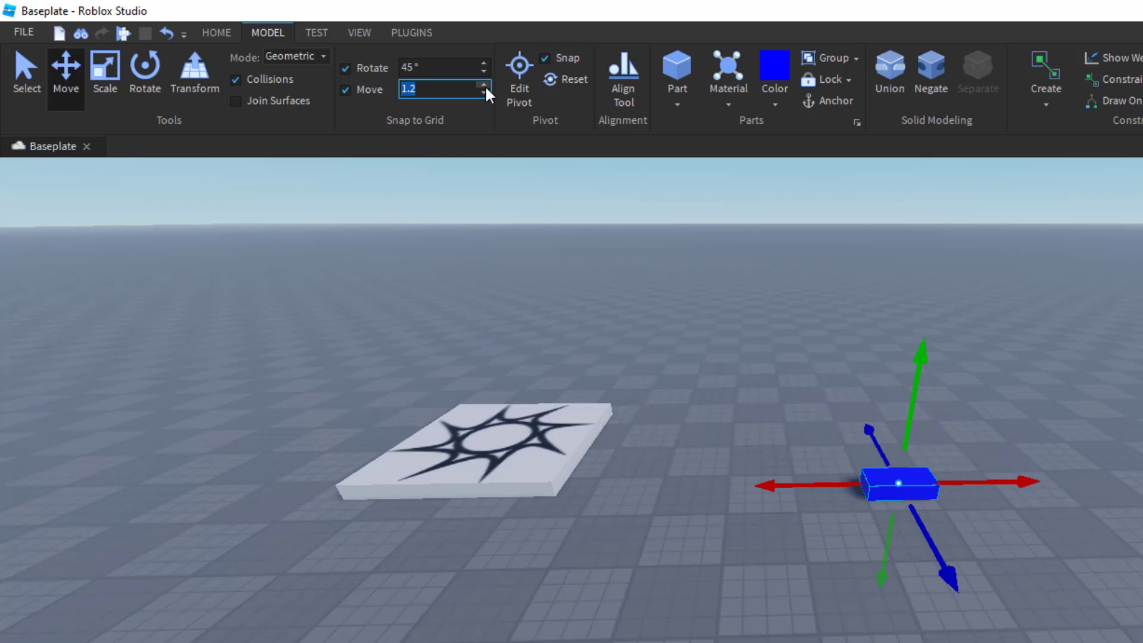
pyautogui.click(485, 85)
pyautogui.click(485, 85)
pyautogui.click(484, 85)
pyautogui.click(485, 85)
pyautogui.click(483, 92)
pyautogui.click(483, 93)
pyautogui.click(484, 93)
pyautogui.click(484, 93)
pyautogui.click(484, 93)
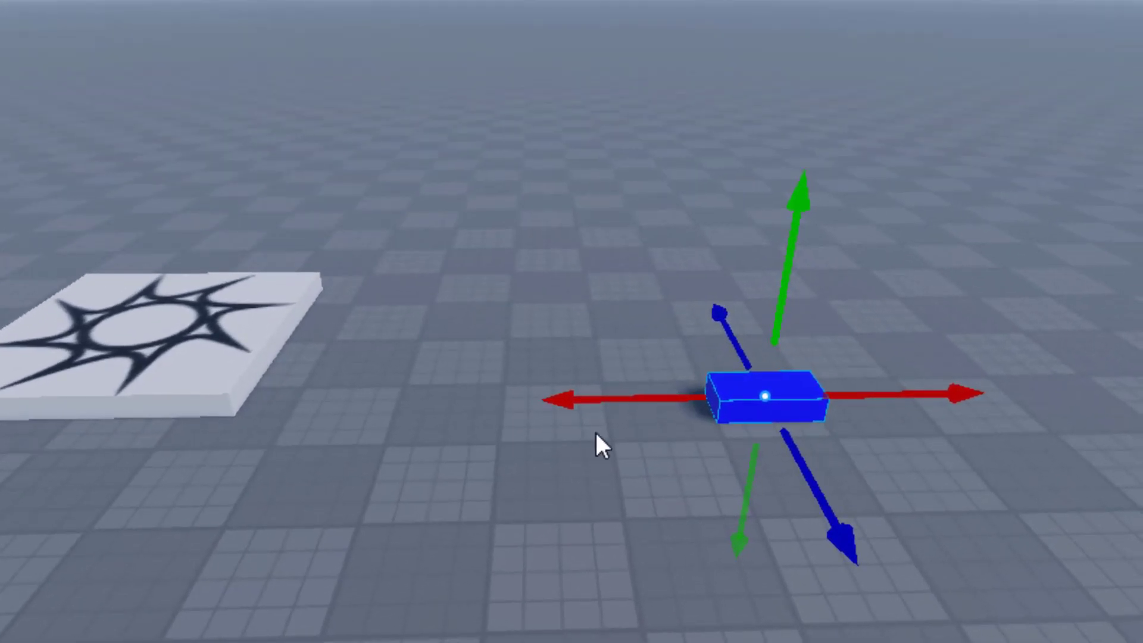
pyautogui.moveTo(657, 393); pyautogui.dragTo(482, 421)
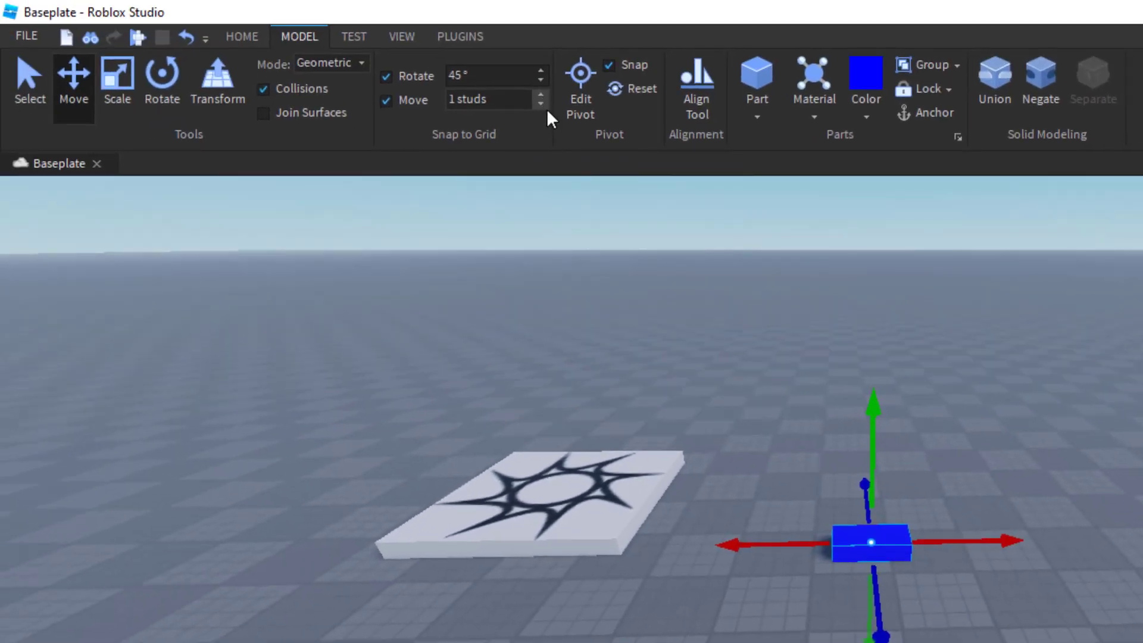
# Step: Set the move snap increment to 0.2 studs and nudge the blue block slightly away from the spawn location
pyautogui.click(540, 104)
pyautogui.click(542, 104)
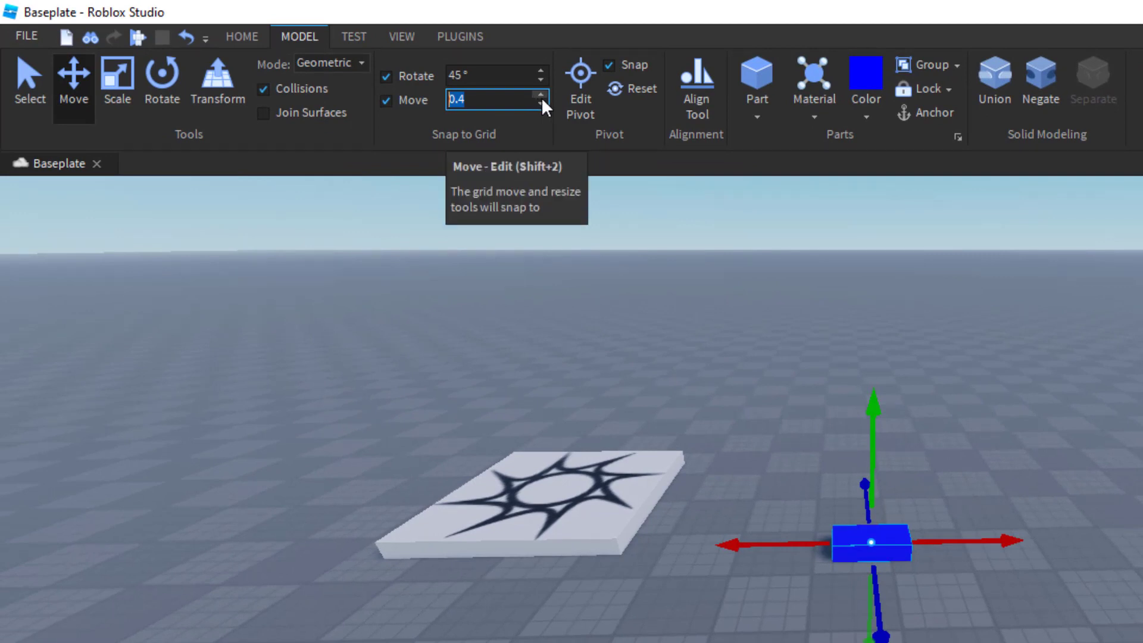
pyautogui.click(542, 104)
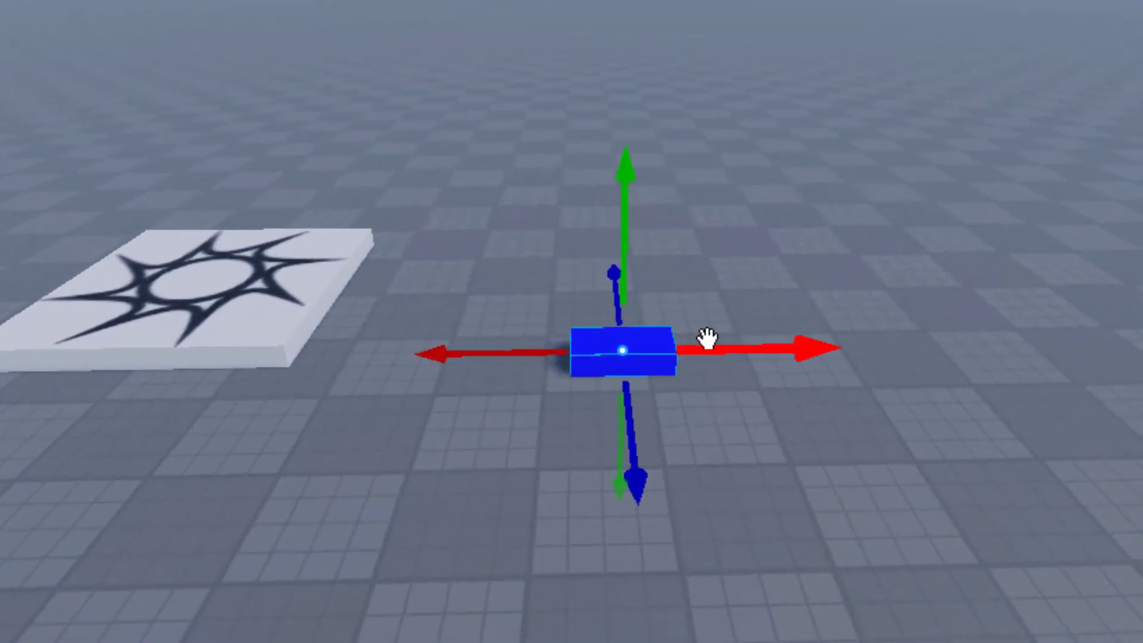
pyautogui.moveTo(702, 355); pyautogui.dragTo(739, 357)
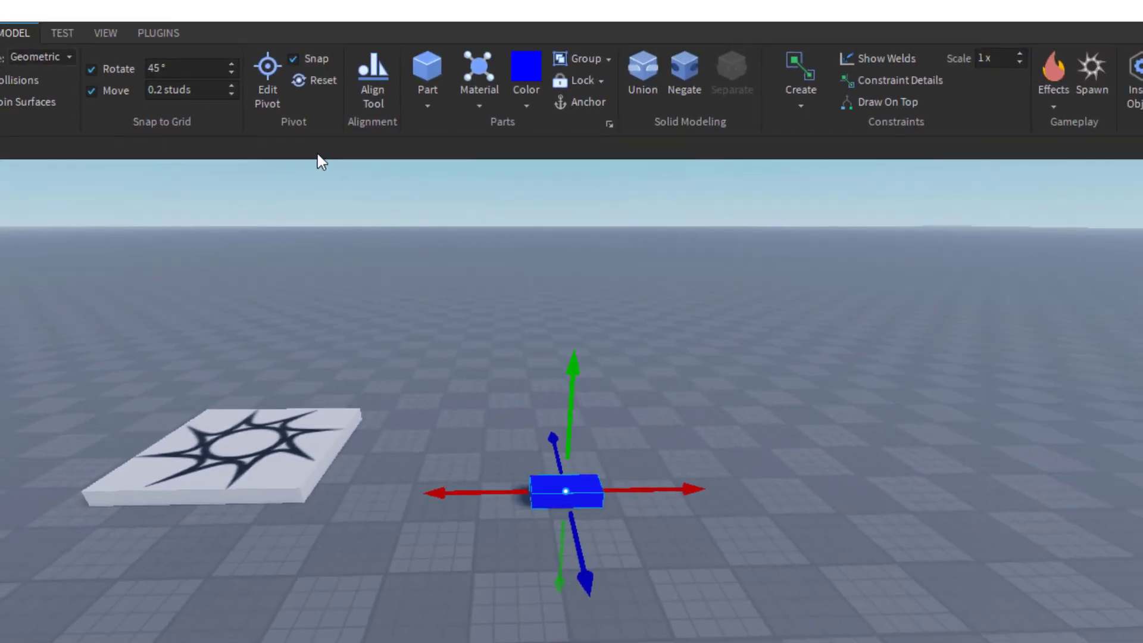
# Step: Set the move snap increment to 5 studs and slide the blue block farther away from the spawn location
pyautogui.click(192, 90)
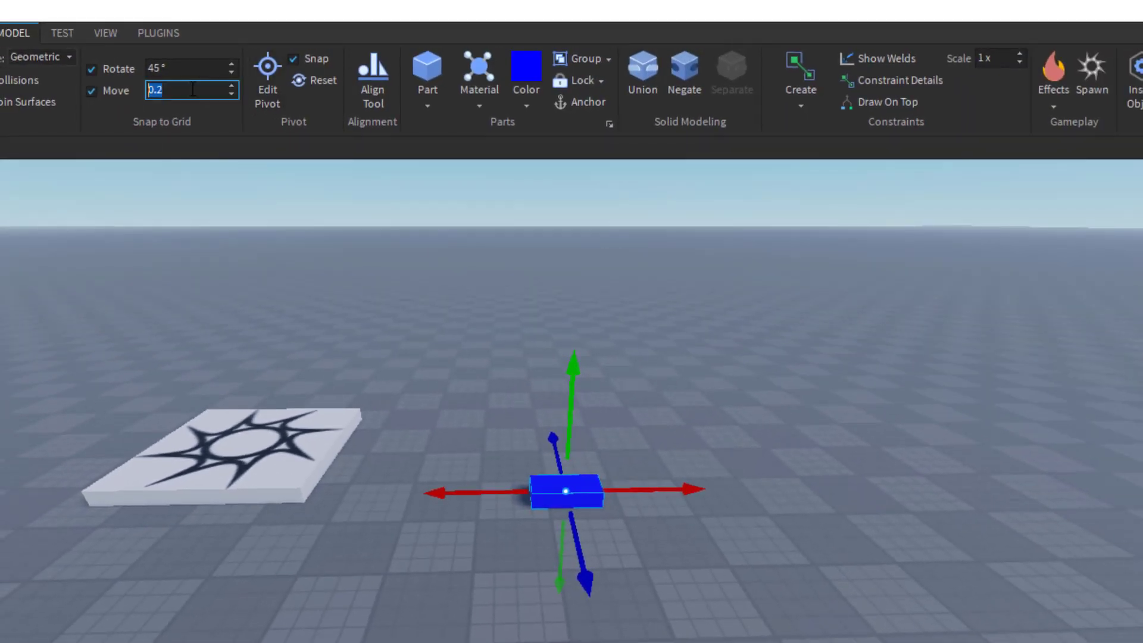
pyautogui.write('5')
pyautogui.press('Return')
pyautogui.click(634, 488)
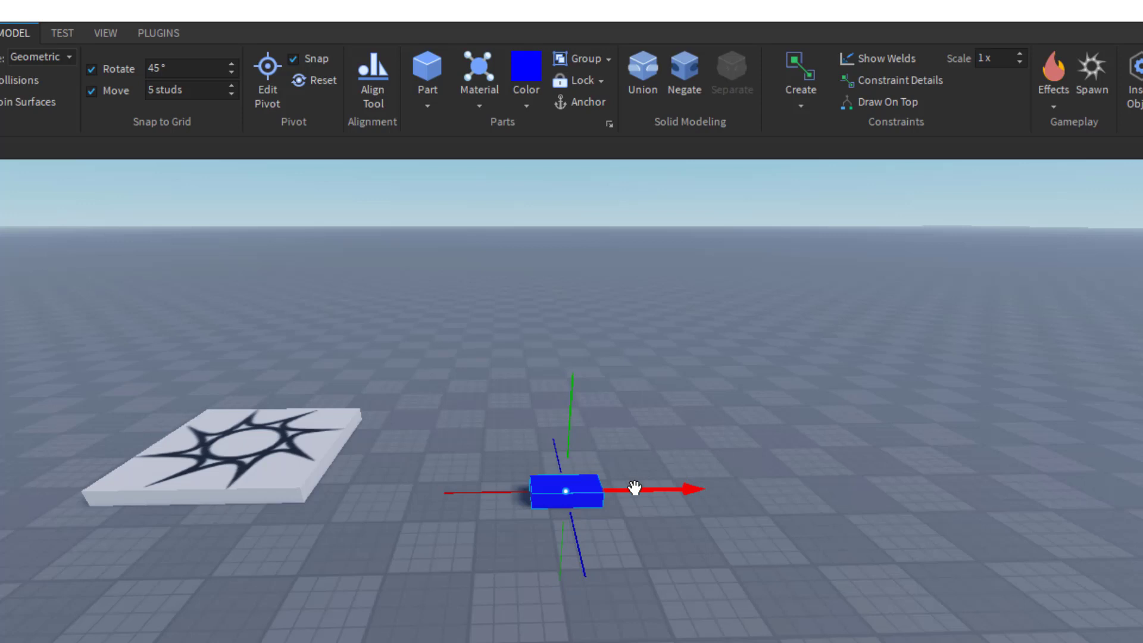
pyautogui.moveTo(635, 488); pyautogui.dragTo(893, 477)
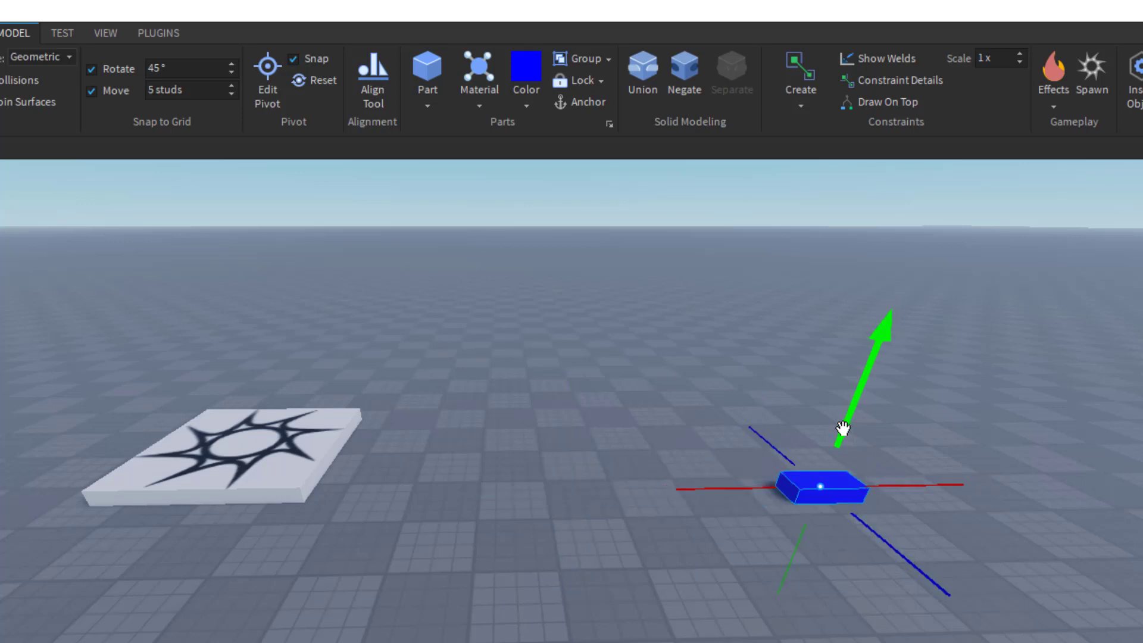
pyautogui.moveTo(843, 427); pyautogui.dragTo(874, 420)
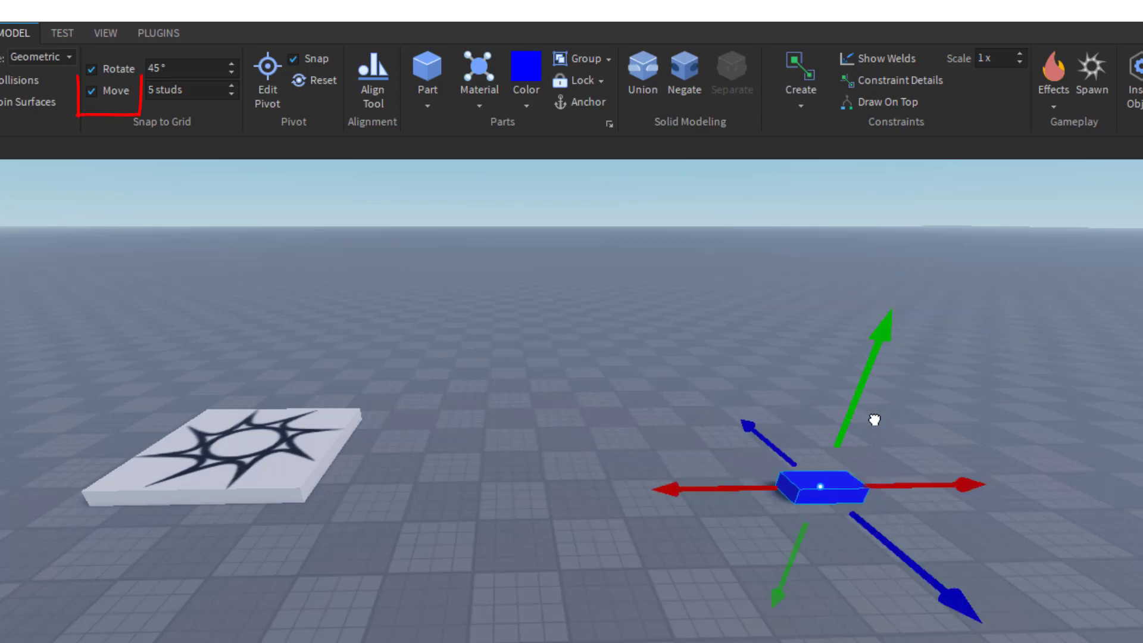
# Step: Turn off move snapping, slide the blue block freely back toward the spawn location, and deselect it
pyautogui.click(91, 91)
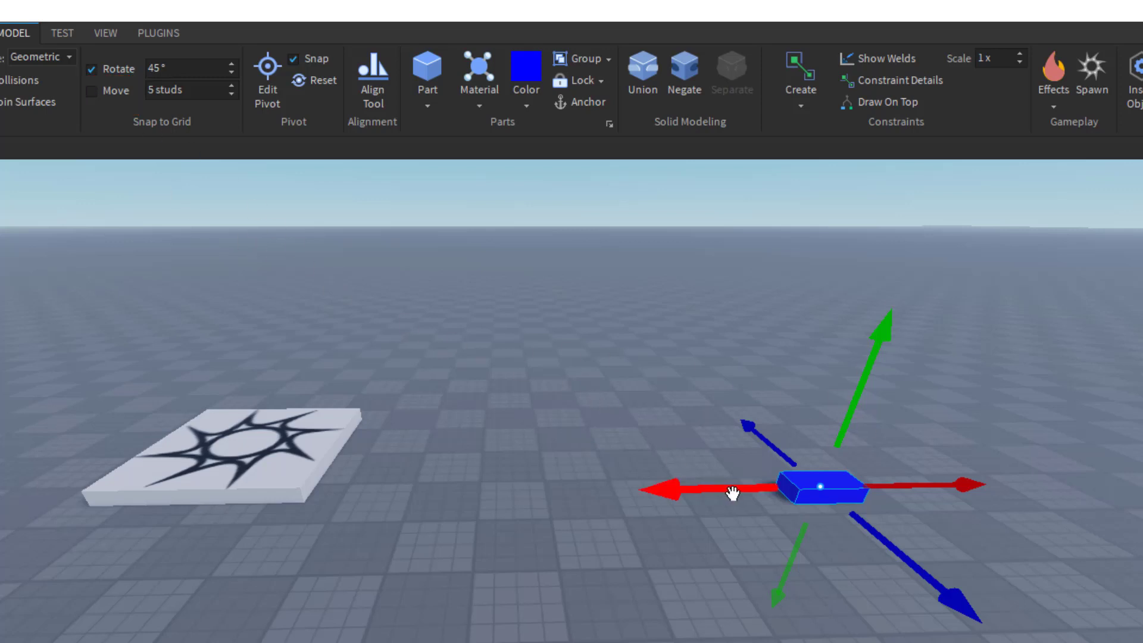
pyautogui.moveTo(733, 493)
pyautogui.mouseDown()
pyautogui.moveTo(434, 495)
pyautogui.moveTo(659, 502)
pyautogui.moveTo(507, 519)
pyautogui.mouseUp()
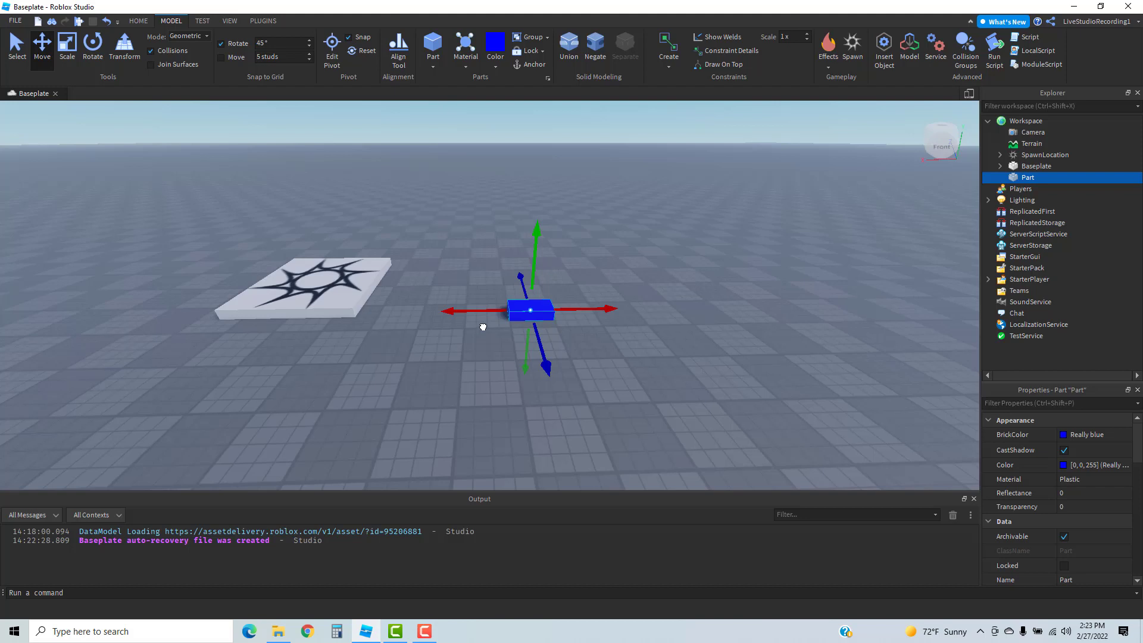
pyautogui.click(454, 367)
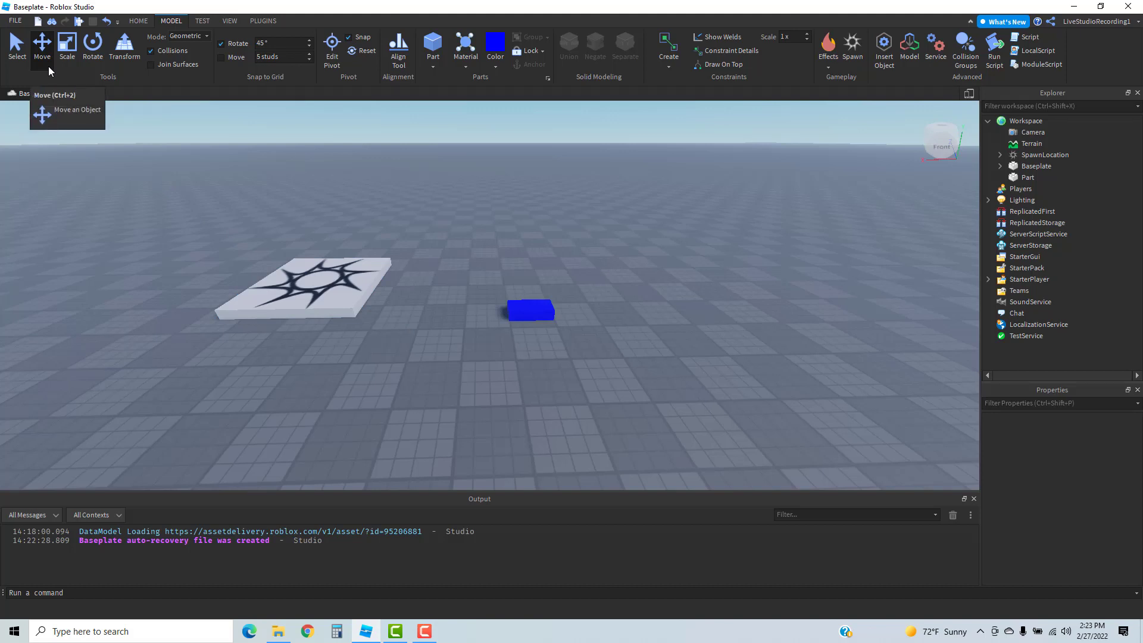
# Step: Insert a cylinder part beside the blue block and colour it New Yeller
pyautogui.click(436, 65)
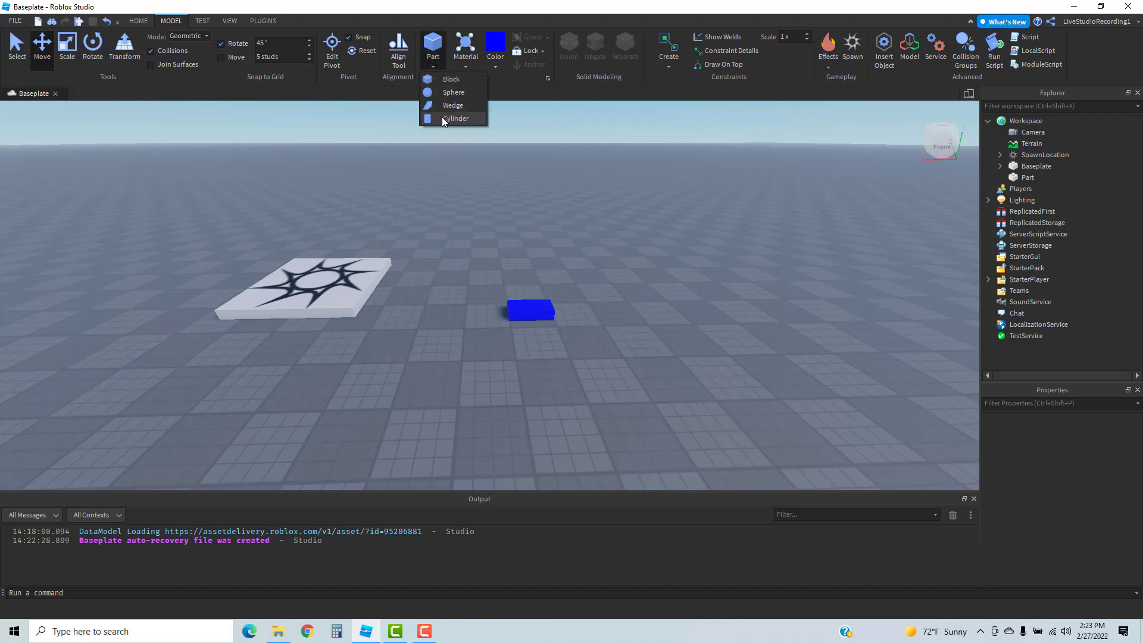
pyautogui.moveTo(460, 224); pyautogui.dragTo(459, 220, button='right')
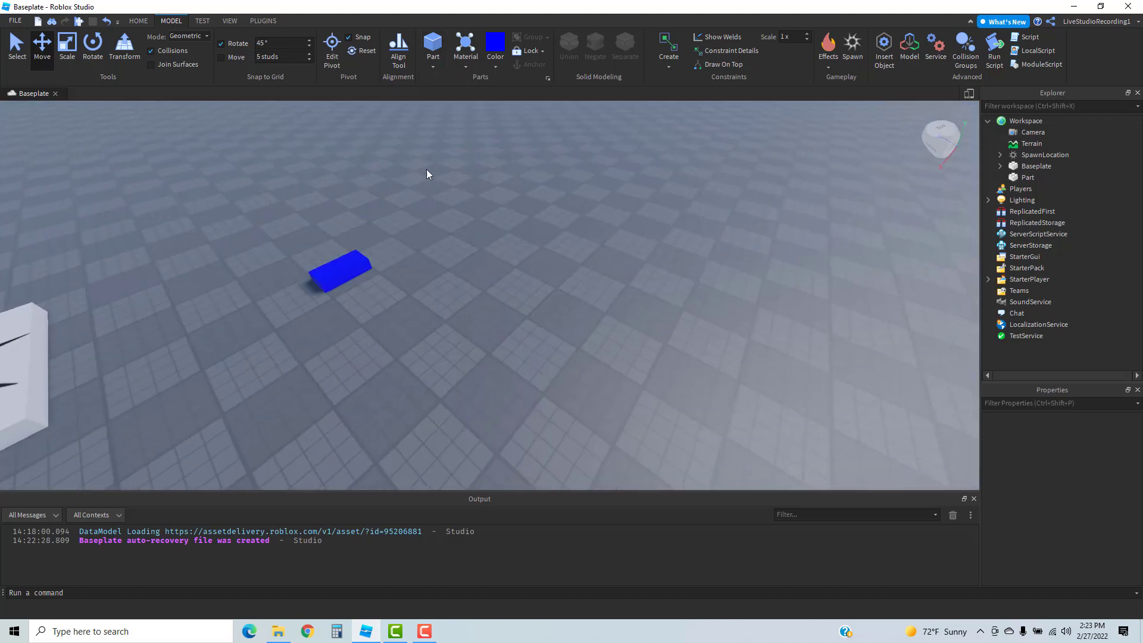
pyautogui.click(436, 62)
pyautogui.click(449, 120)
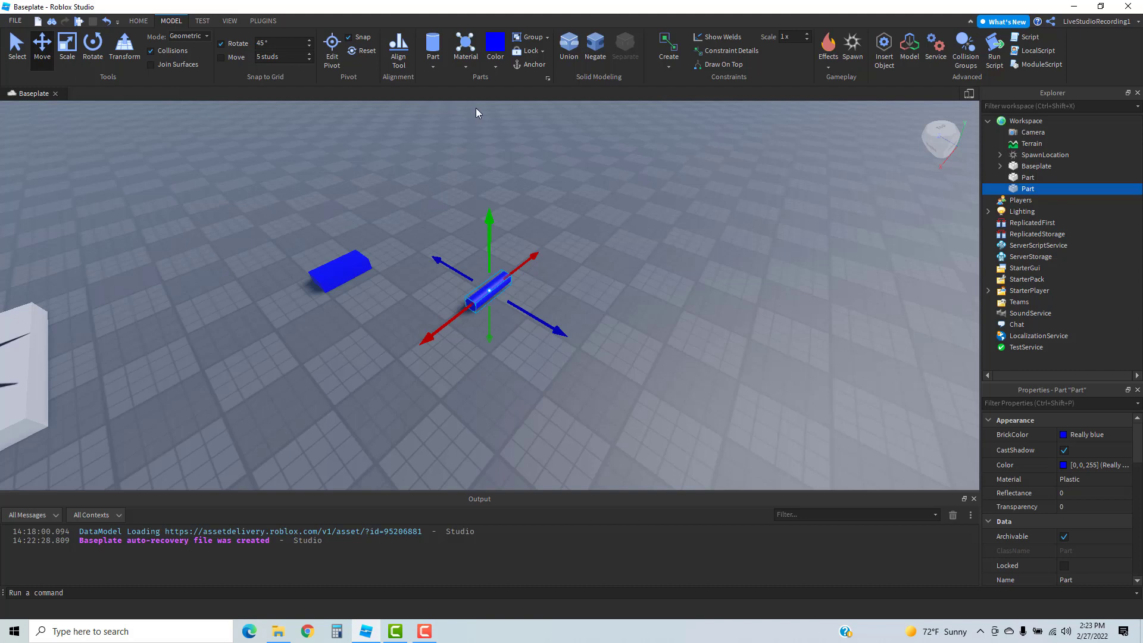
pyautogui.click(494, 66)
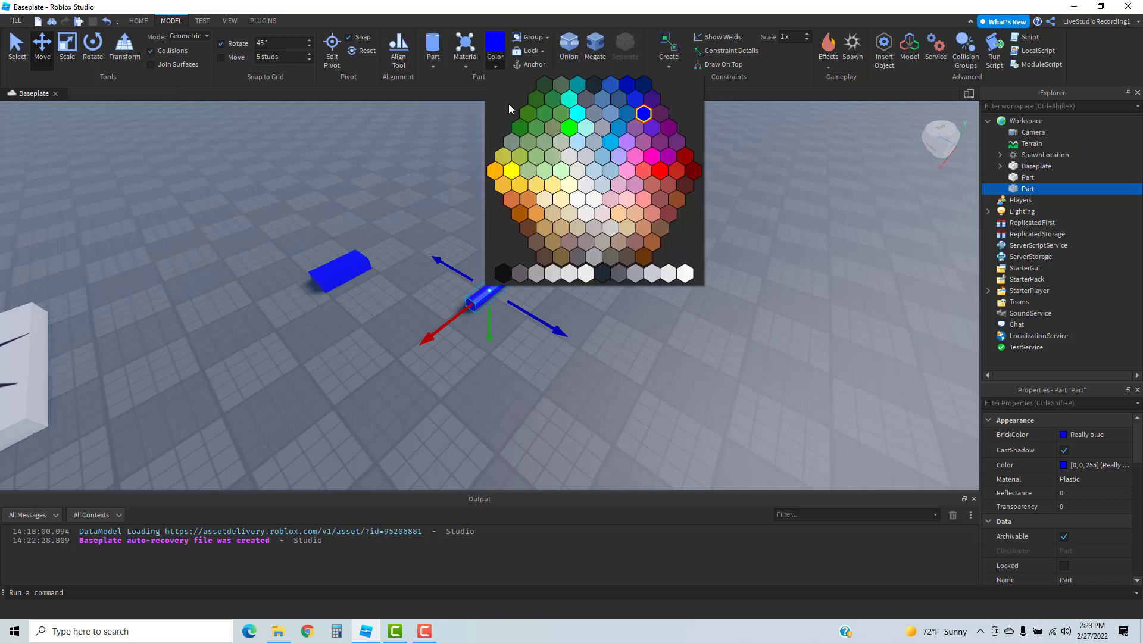
pyautogui.click(511, 169)
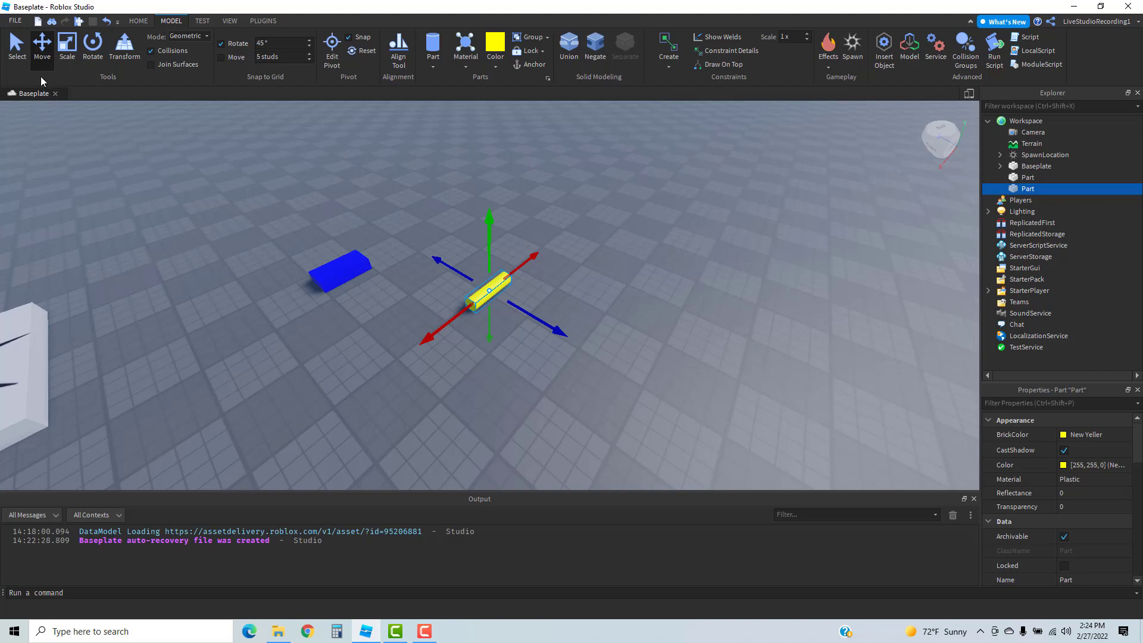
# Step: Reposition the yellow cylinder with the Select tool, first without move snapping and again with 5-stud move snapping turned on
pyautogui.click(15, 59)
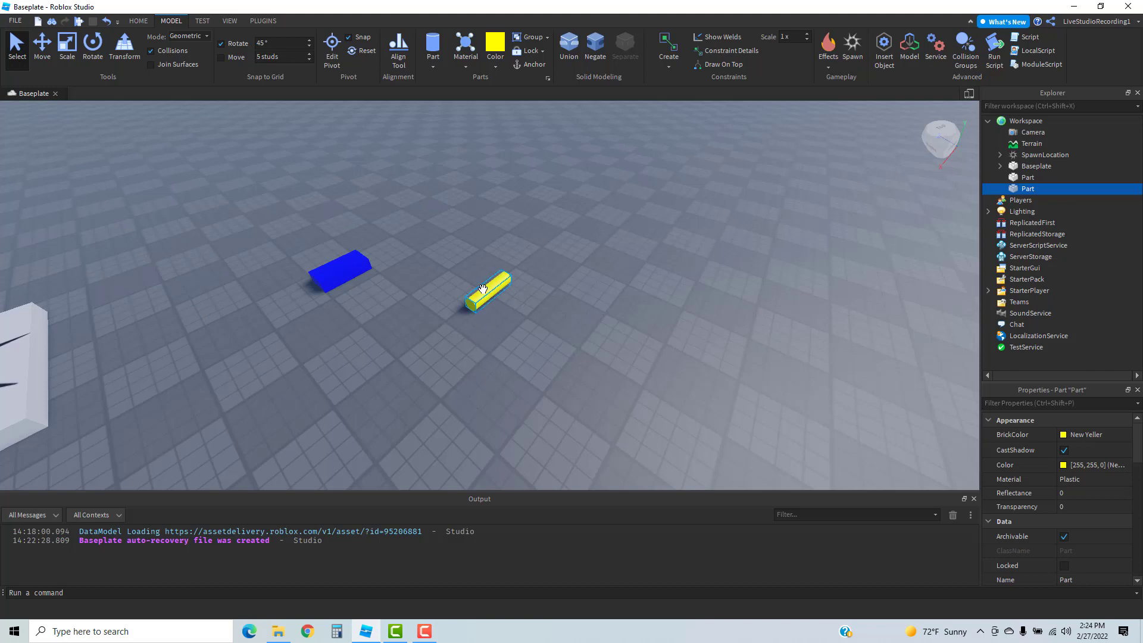
pyautogui.moveTo(483, 288); pyautogui.dragTo(463, 275)
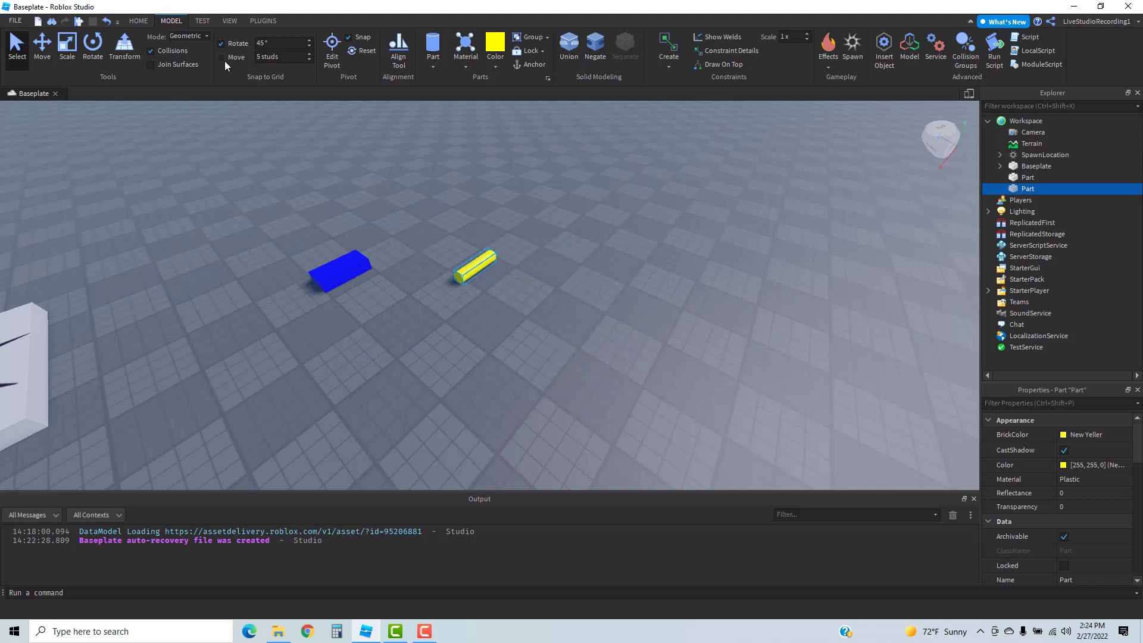
pyautogui.moveTo(494, 260); pyautogui.dragTo(571, 333)
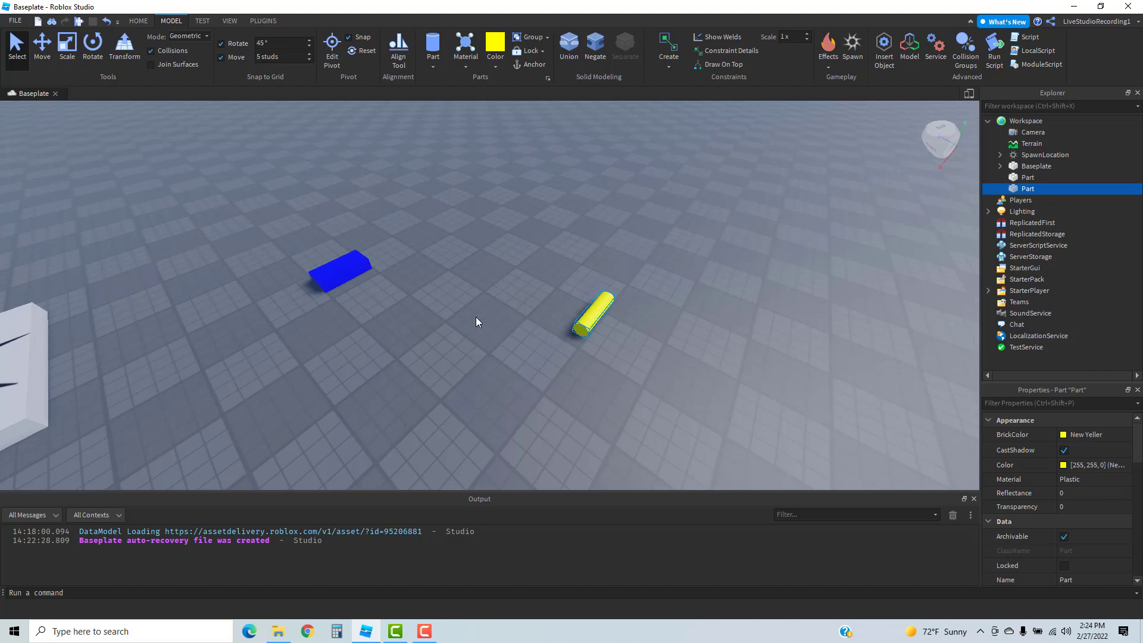
# Step: Set the move snap increment to 1 stud and stretch the blue block lengthwise, away from the spawn location, with the Scale tool
pyautogui.click(69, 54)
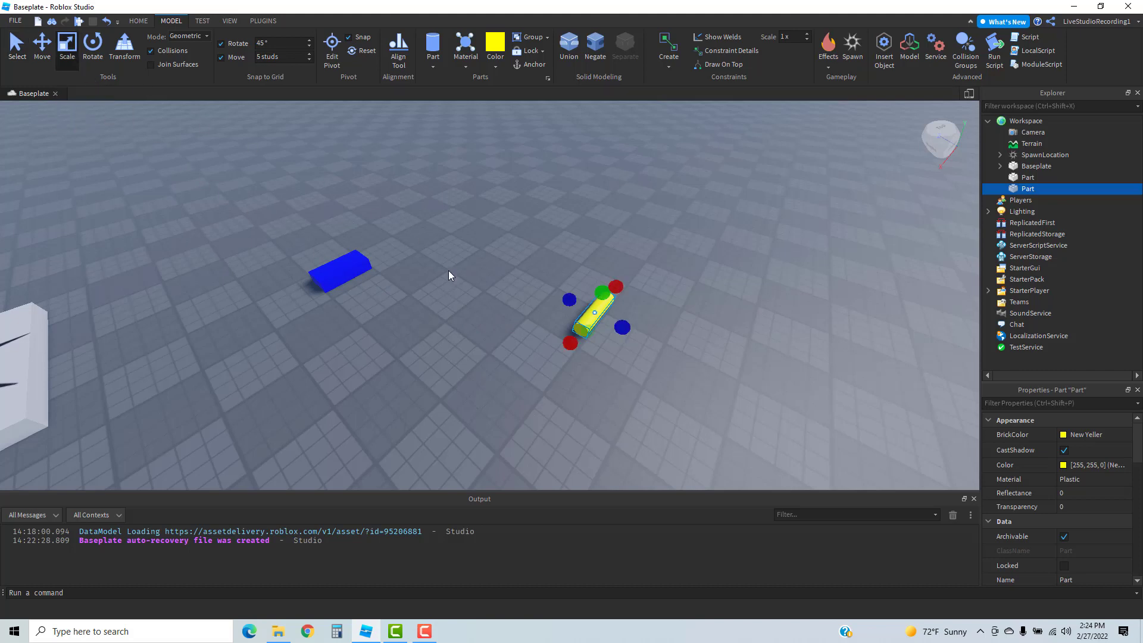
pyautogui.moveTo(449, 270); pyautogui.dragTo(448, 270, button='right')
pyautogui.press('d')
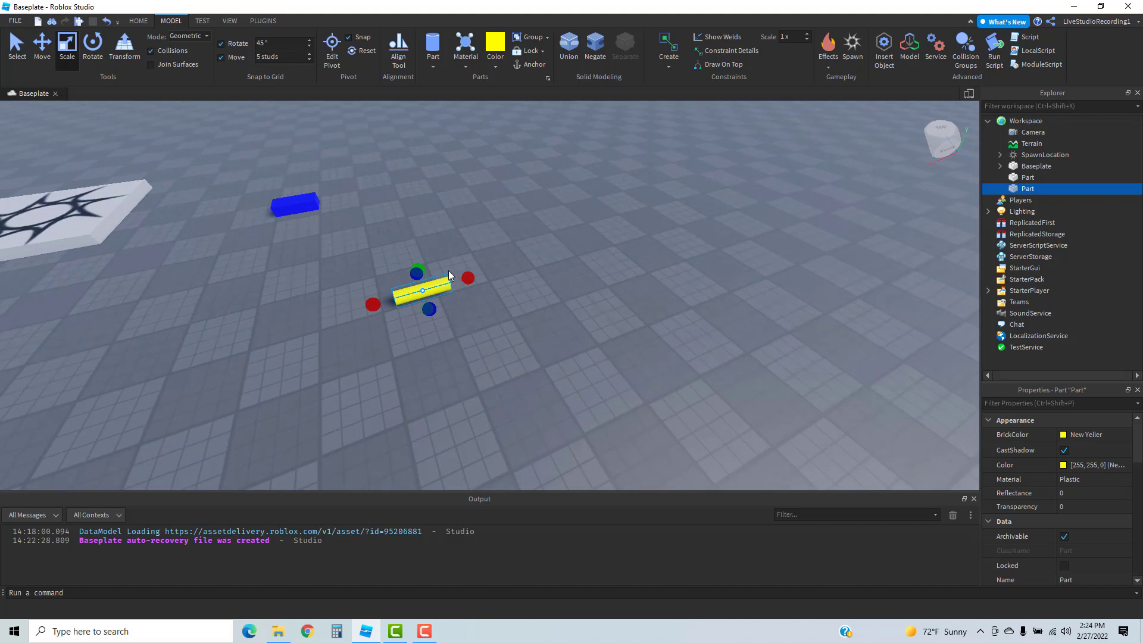
pyautogui.moveTo(358, 275); pyautogui.dragTo(359, 275, button='right')
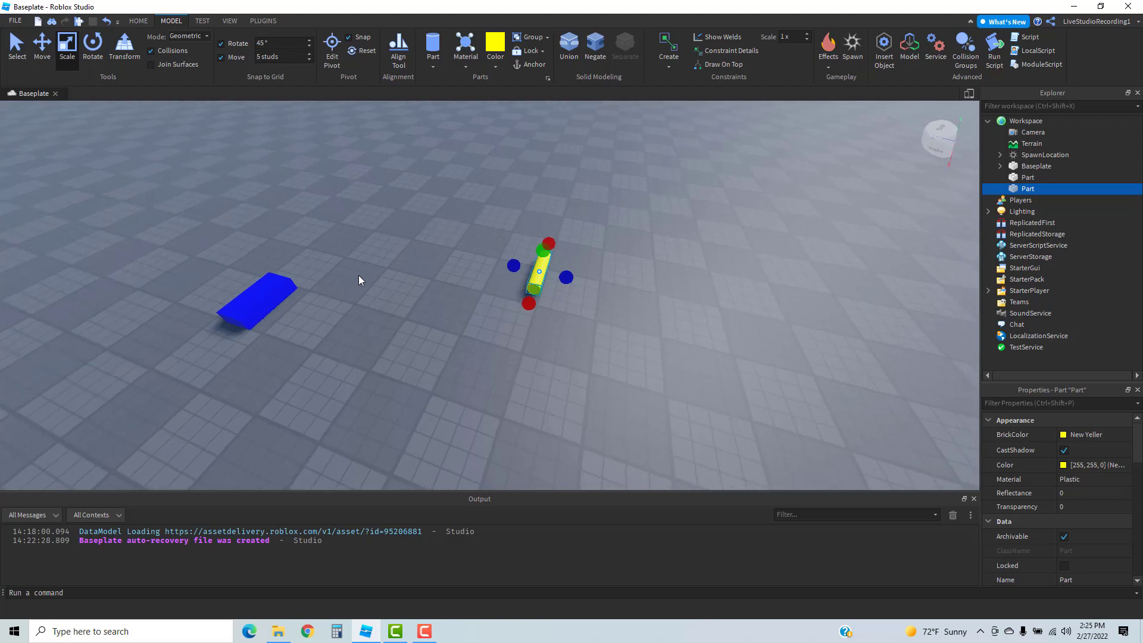
pyautogui.click(273, 295)
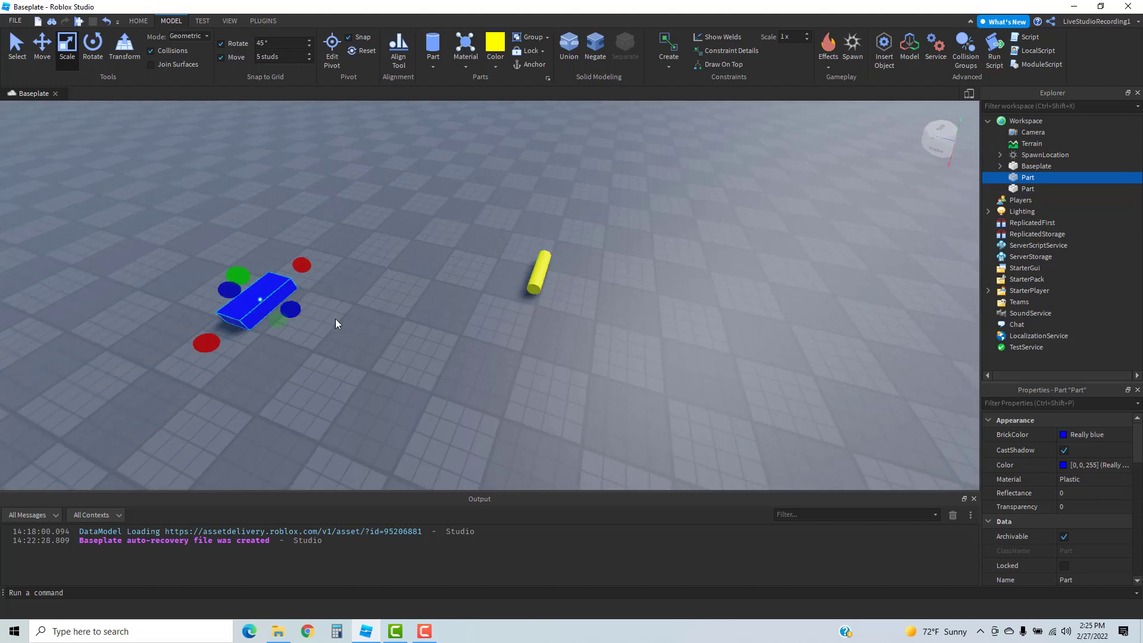
pyautogui.moveTo(338, 317); pyautogui.dragTo(338, 317, button='right')
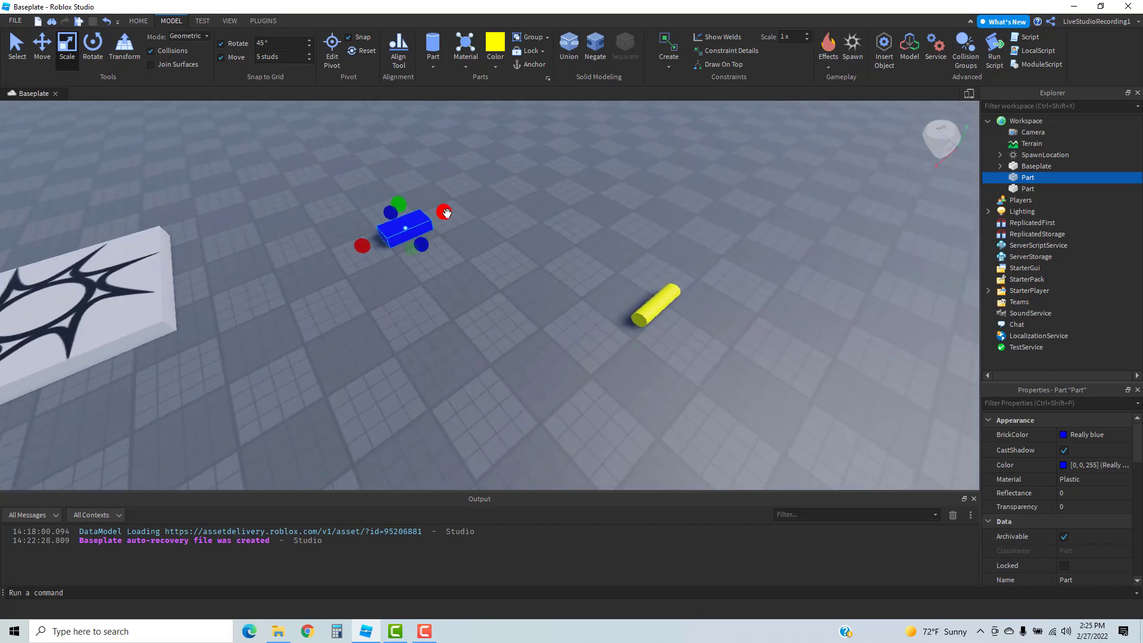
pyautogui.press('a')
pyautogui.moveTo(447, 213); pyautogui.dragTo(447, 213, button='right')
pyautogui.press('w')
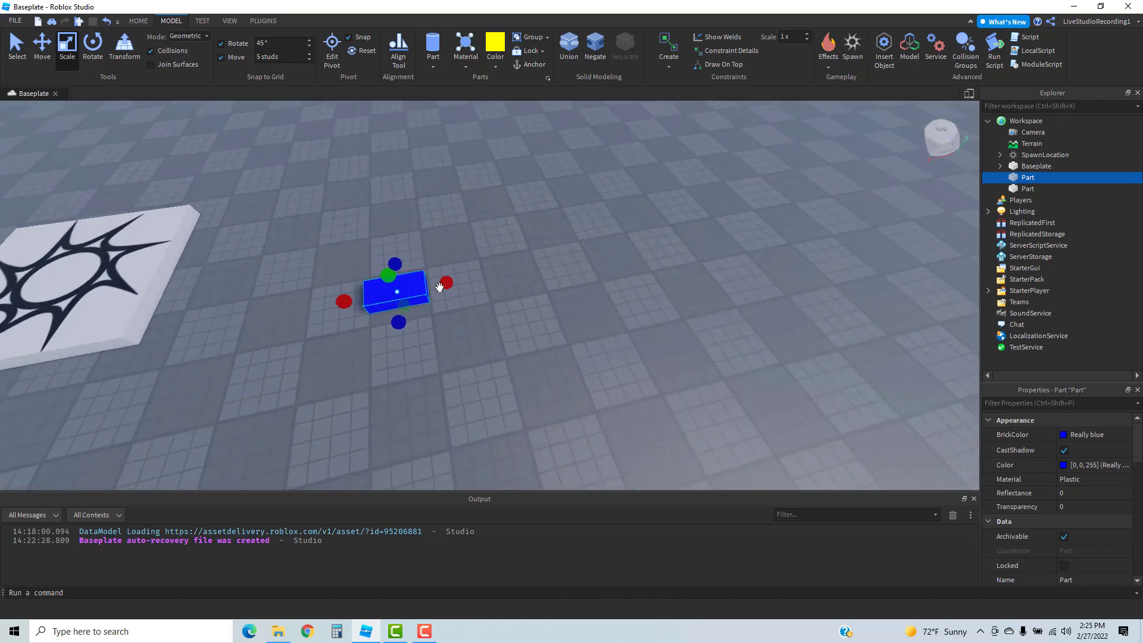
pyautogui.moveTo(445, 283); pyautogui.dragTo(472, 288)
pyautogui.click(286, 56)
pyautogui.moveTo(453, 282); pyautogui.dragTo(616, 253)
# Step: Scale the blue block upward into a tall wall and thicken it toward the yellow cylinder into a large box
pyautogui.scroll(-3, 593, 299)
pyautogui.moveTo(593, 298); pyautogui.dragTo(593, 298, button='right')
pyautogui.scroll(3, 593, 298)
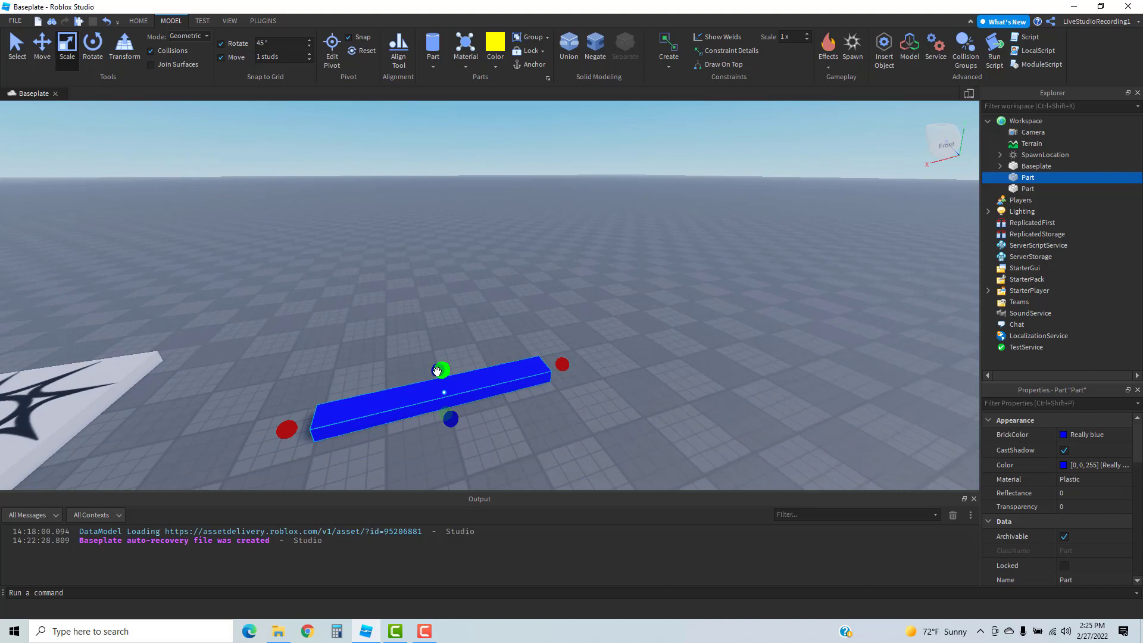
pyautogui.moveTo(436, 371); pyautogui.dragTo(437, 280)
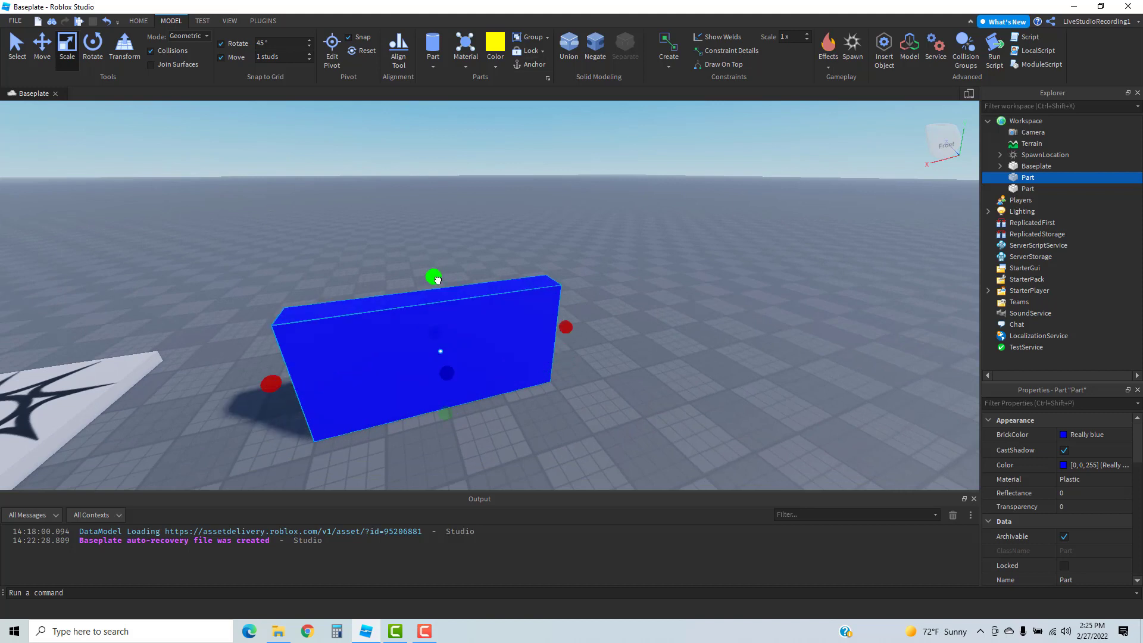
pyautogui.press('a')
pyautogui.moveTo(542, 329); pyautogui.dragTo(533, 331, button='right')
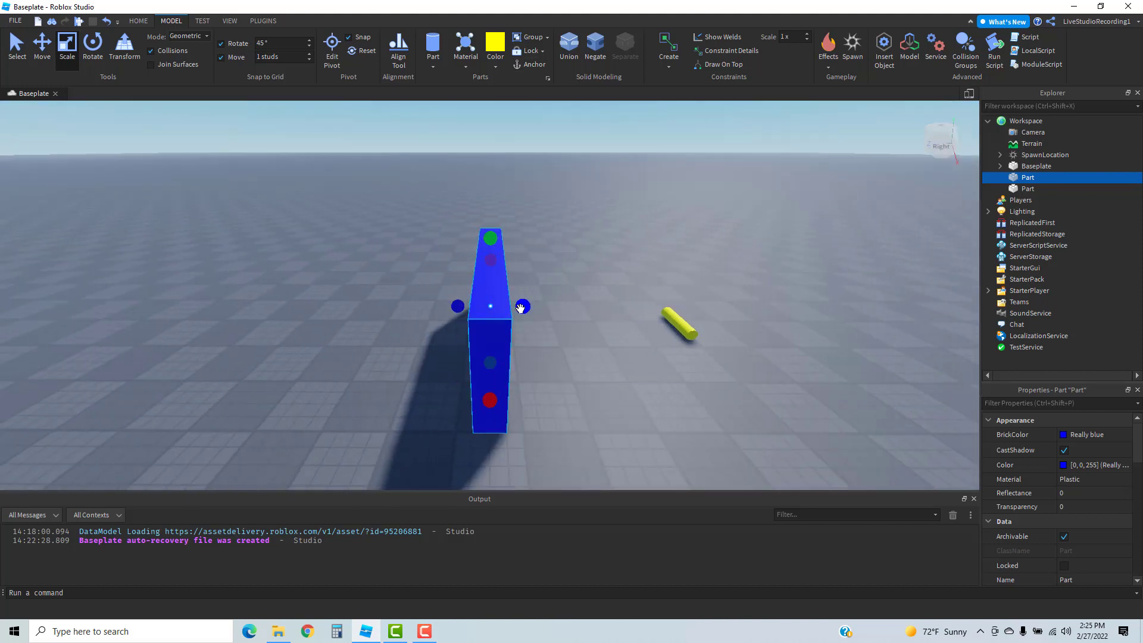
pyautogui.moveTo(521, 306); pyautogui.dragTo(607, 314)
pyautogui.press('d')
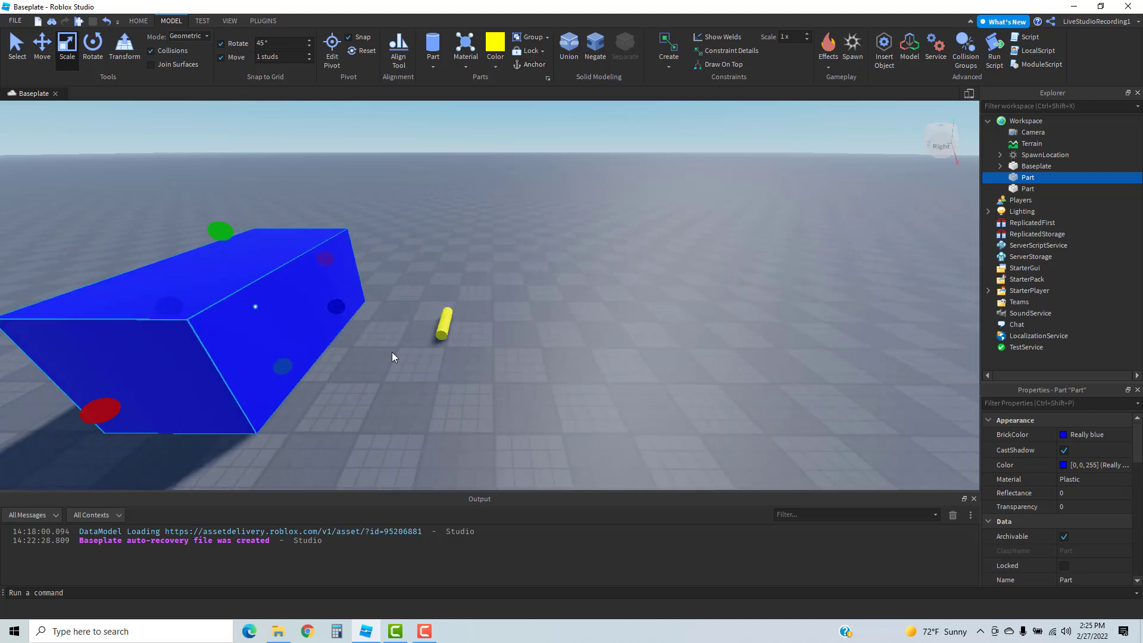
pyautogui.moveTo(392, 352); pyautogui.dragTo(391, 352, button='right')
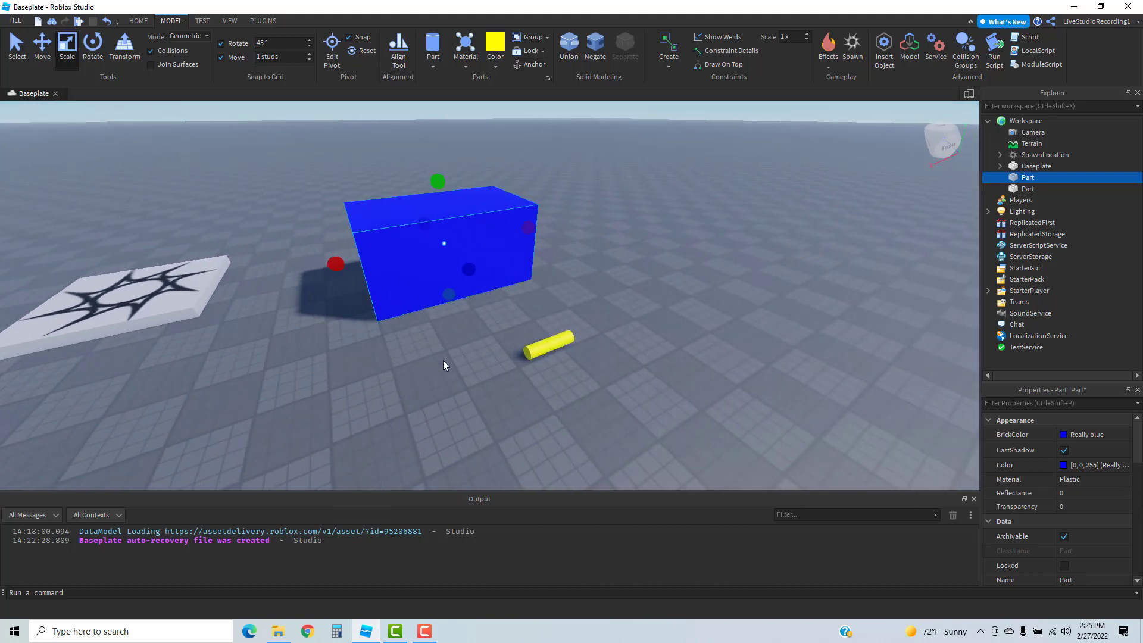
# Step: Select the yellow cylinder and scale it along its axis into a long rod
pyautogui.click(551, 353)
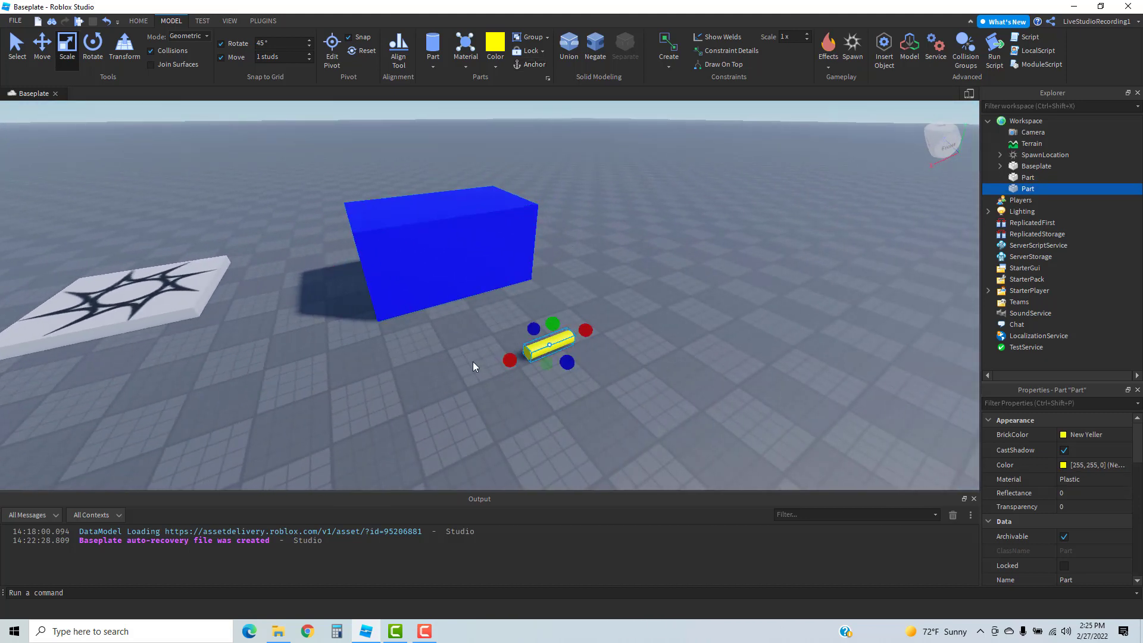
pyautogui.moveTo(453, 363); pyautogui.dragTo(452, 362, button='right')
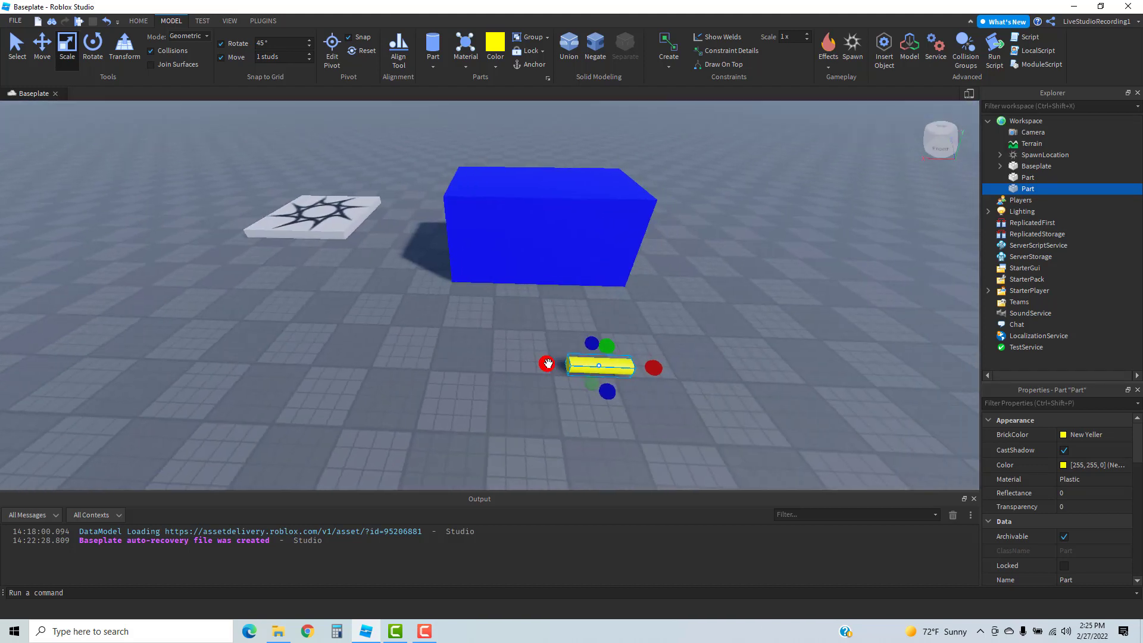
pyautogui.moveTo(548, 363); pyautogui.dragTo(351, 360)
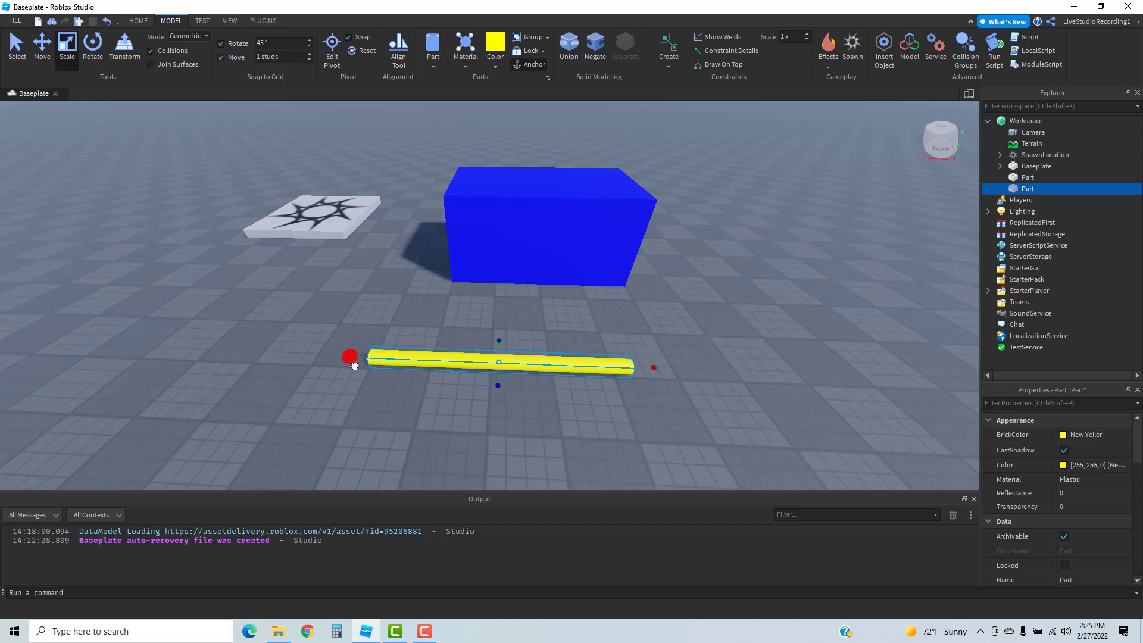
# Step: Scale the yellow cylinder both sideways and upward to enlarge its diameter
pyautogui.moveTo(333, 359); pyautogui.dragTo(331, 357, button='right')
pyautogui.scroll(2, 331, 358)
pyautogui.scroll(-2, 331, 357)
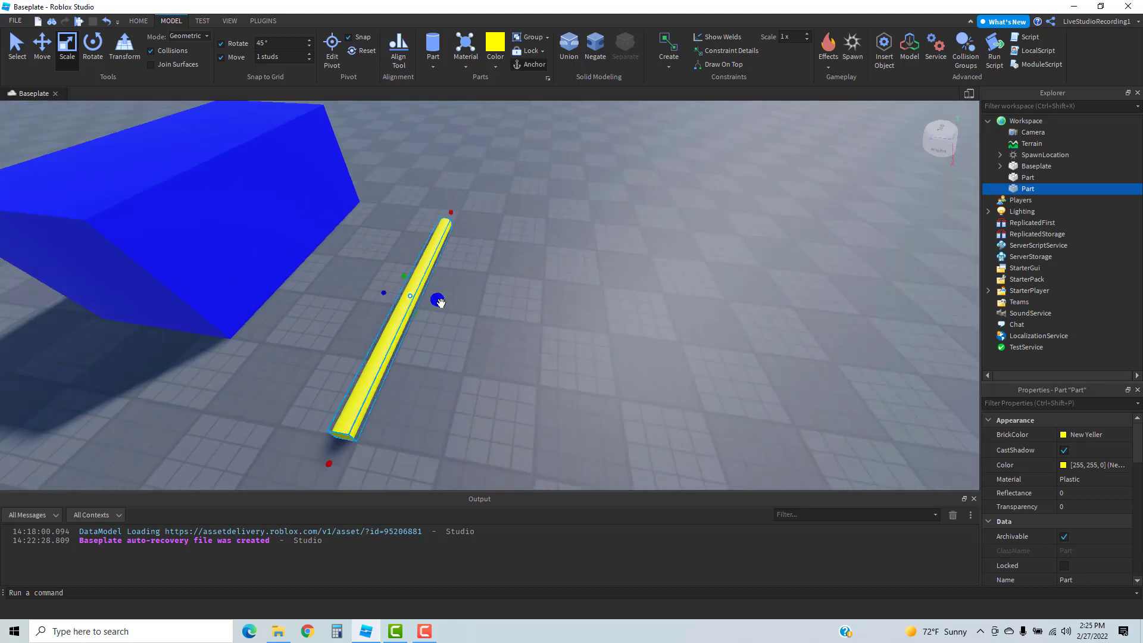
pyautogui.moveTo(440, 301); pyautogui.dragTo(627, 332)
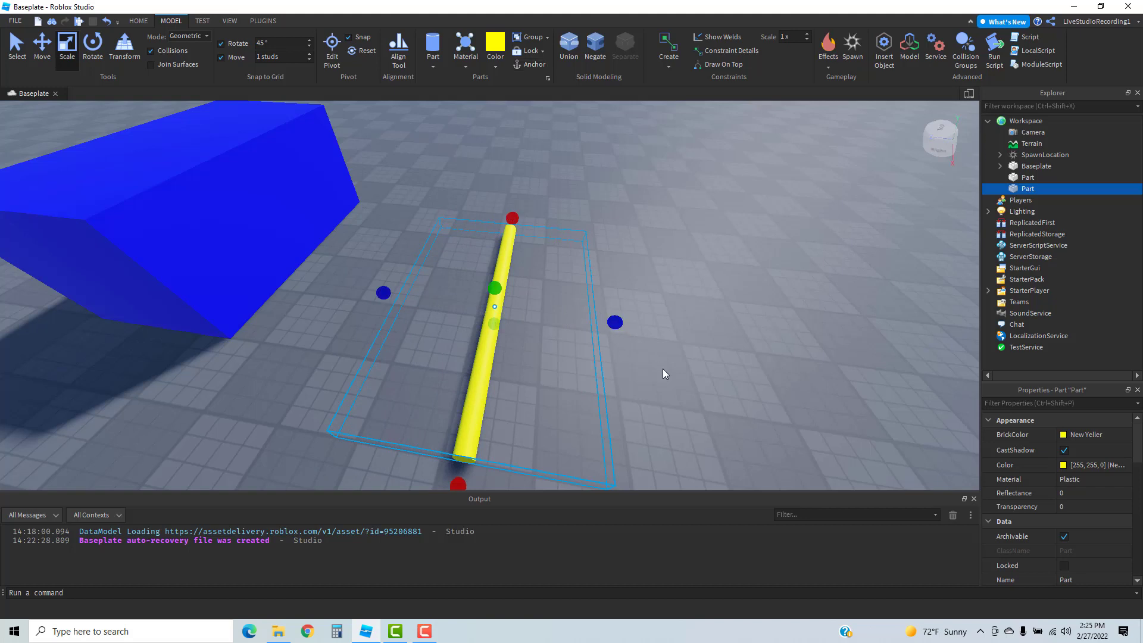
pyautogui.press('q')
pyautogui.moveTo(663, 369); pyautogui.dragTo(663, 368, button='right')
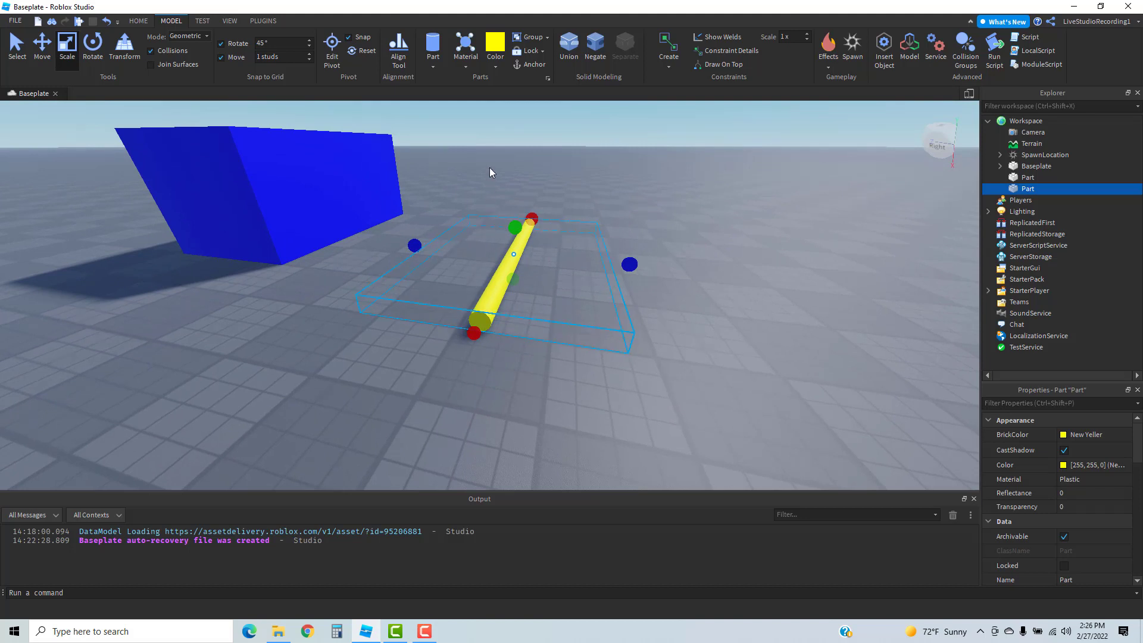
pyautogui.moveTo(650, 228); pyautogui.dragTo(650, 229, button='right')
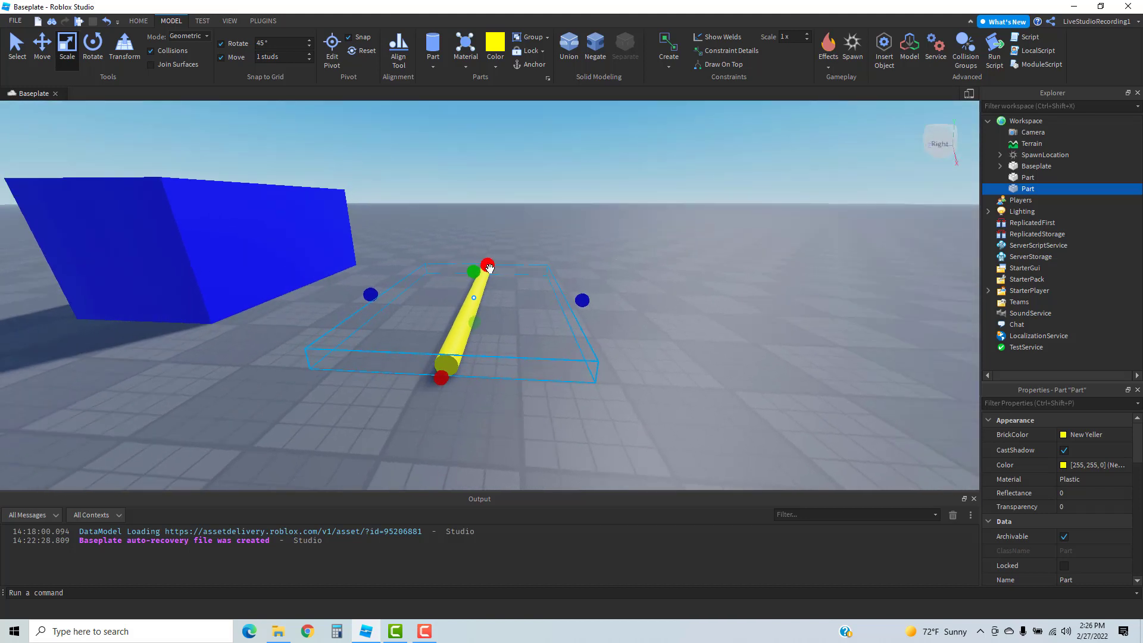
pyautogui.moveTo(471, 274); pyautogui.dragTo(474, 158)
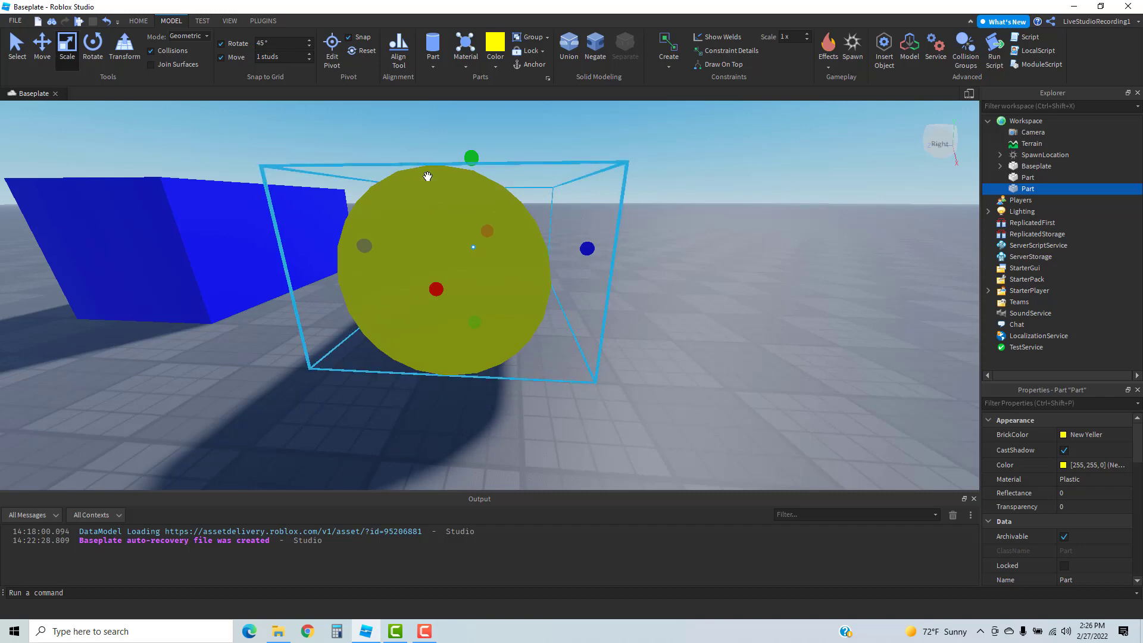
# Step: Insert a sphere on the open floor beyond the end of the yellow cylinder and colour it Hot pink
pyautogui.moveTo(724, 270); pyautogui.dragTo(724, 272, button='right')
pyautogui.press('d')
pyautogui.press('s')
pyautogui.press('d')
pyautogui.press('w')
pyautogui.press('e')
pyautogui.press('d')
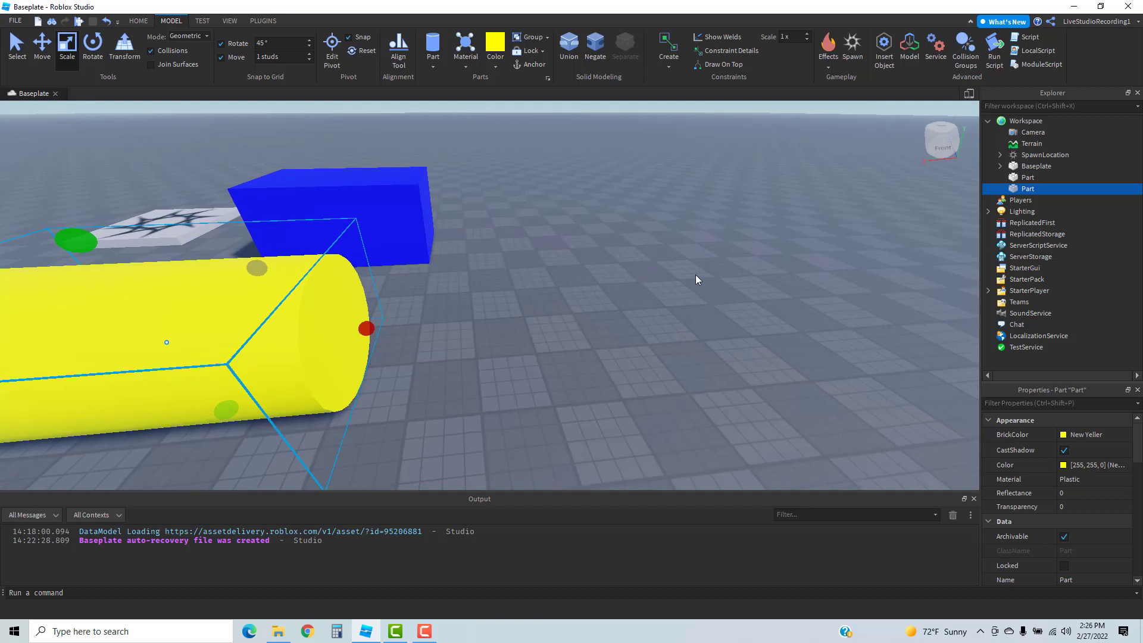
pyautogui.scroll(3, 613, 280)
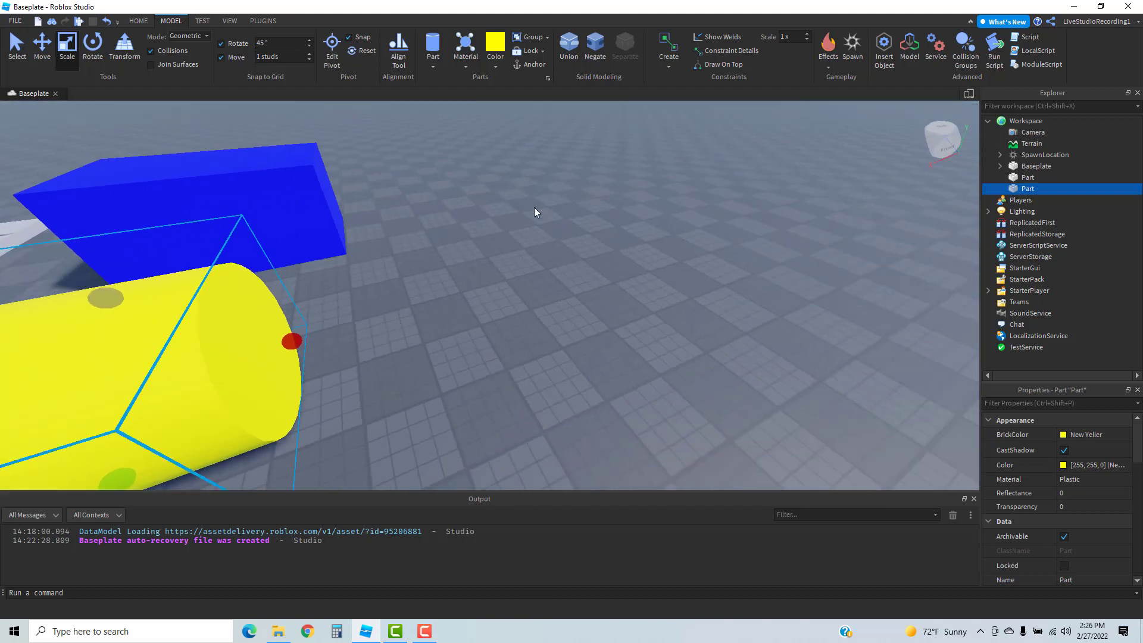
pyautogui.click(431, 66)
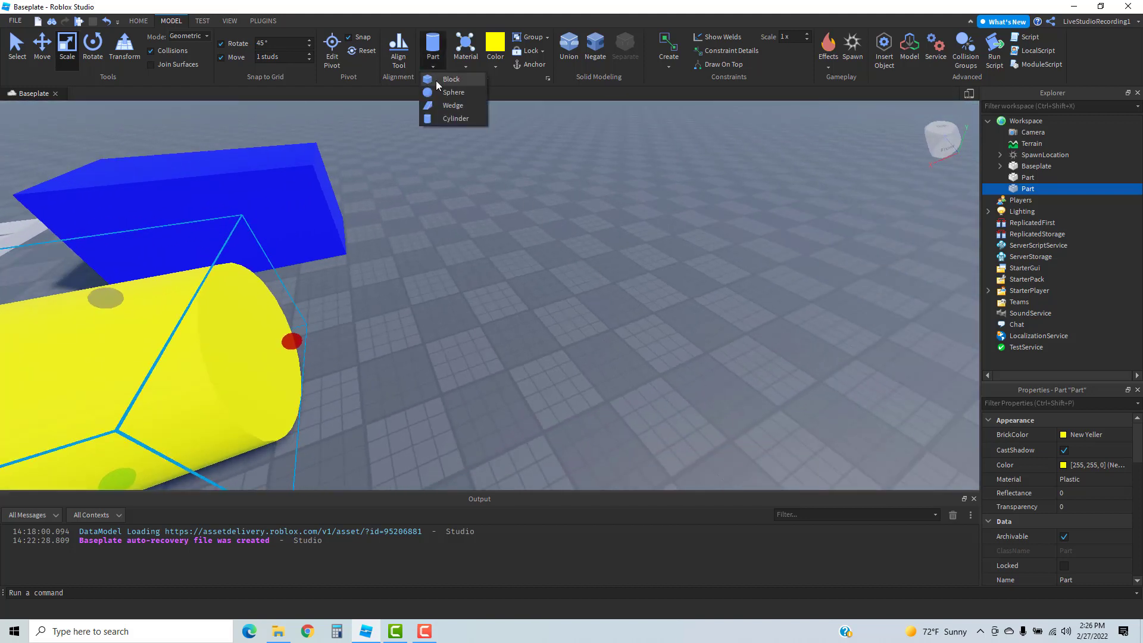
pyautogui.click(443, 97)
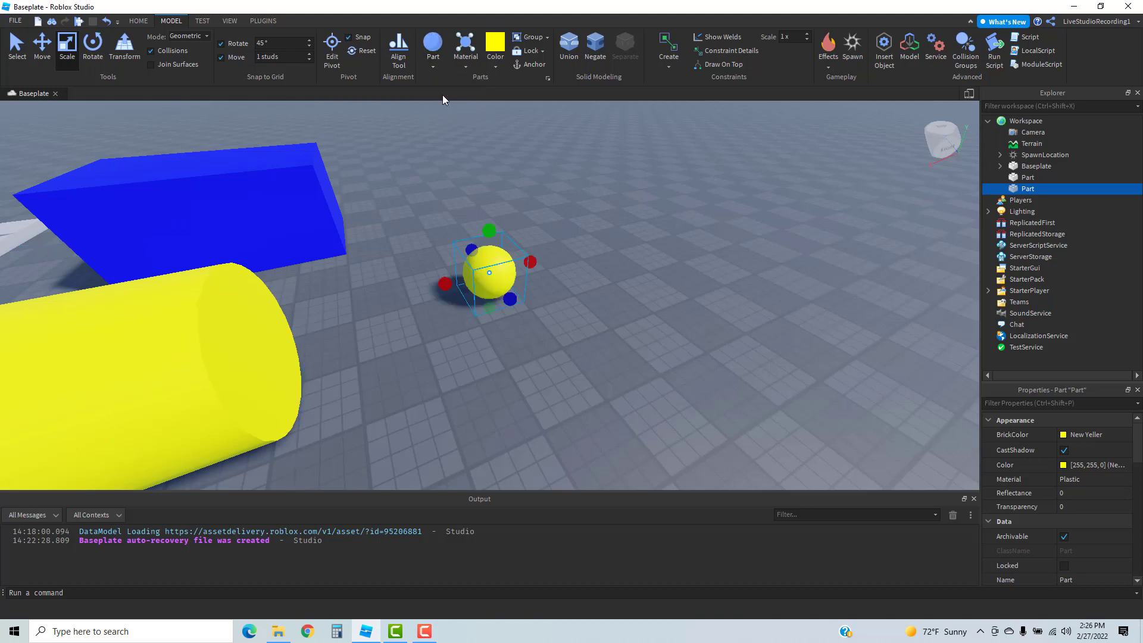
pyautogui.click(496, 67)
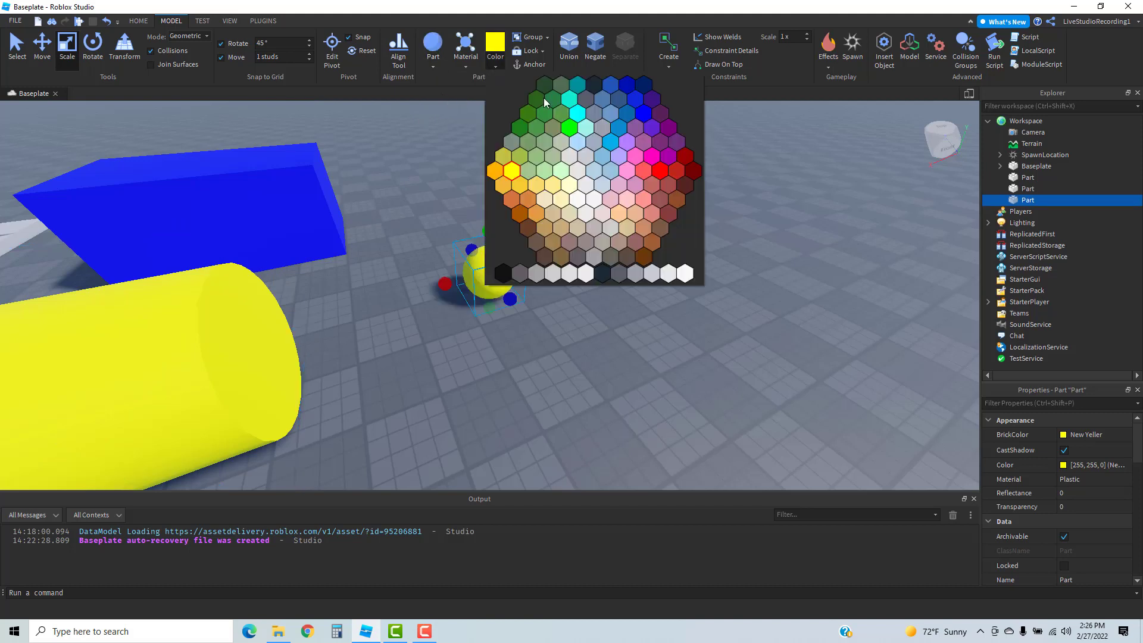
pyautogui.click(657, 160)
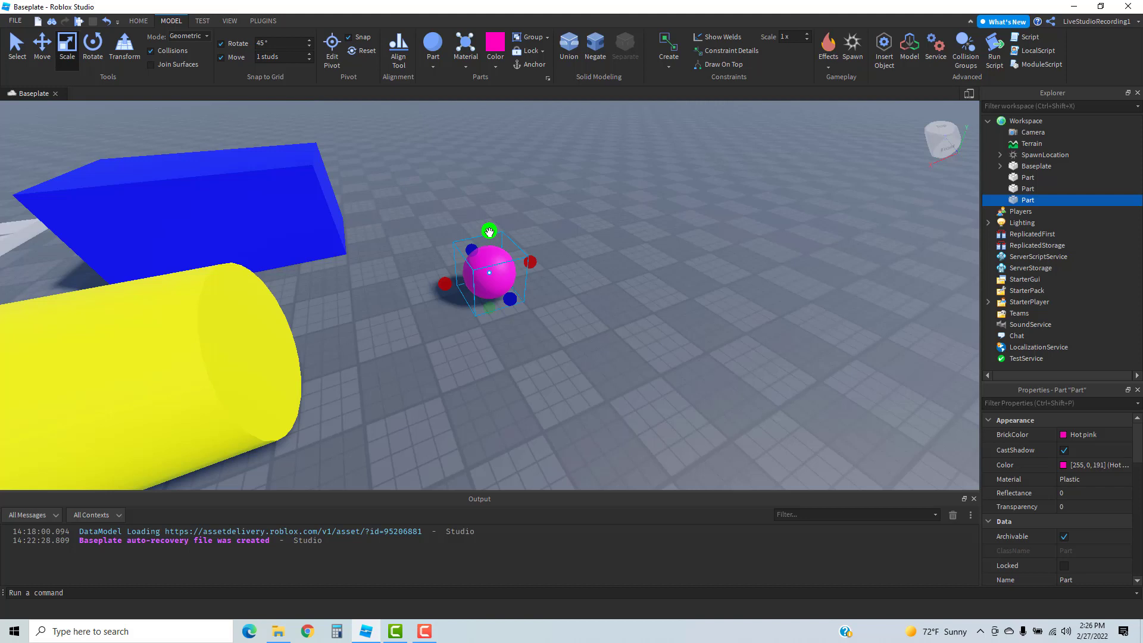
# Step: Scale the hot pink sphere up to several times its size and view all three parts together
pyautogui.moveTo(490, 232); pyautogui.dragTo(511, 113)
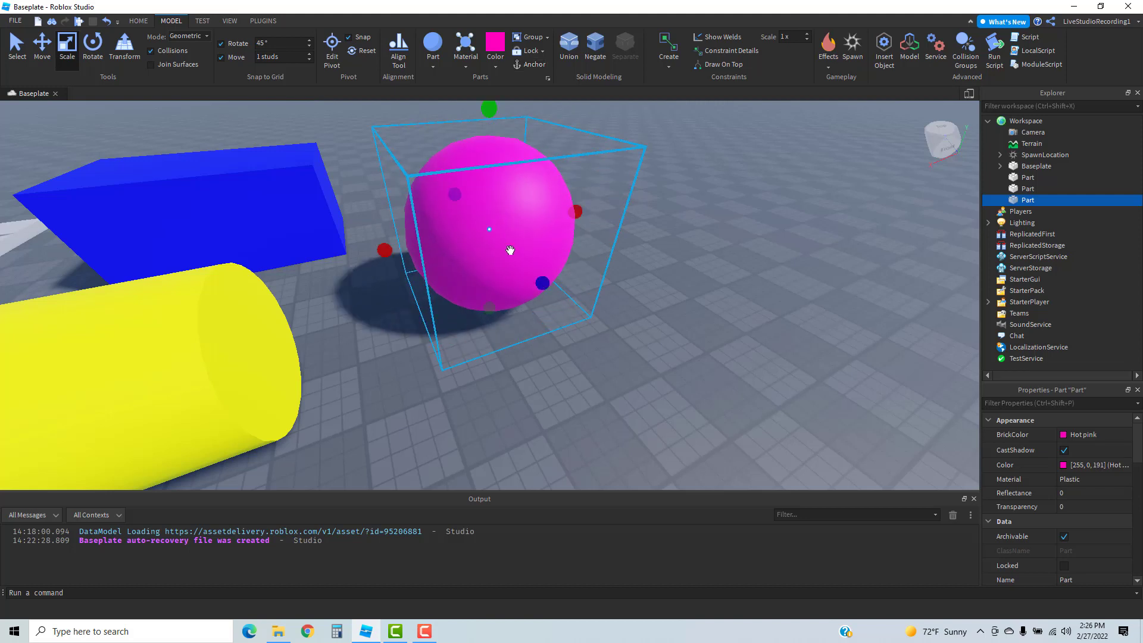
pyautogui.press('a')
pyautogui.moveTo(511, 251); pyautogui.dragTo(511, 251, button='right')
pyautogui.press('s')
pyautogui.press('d')
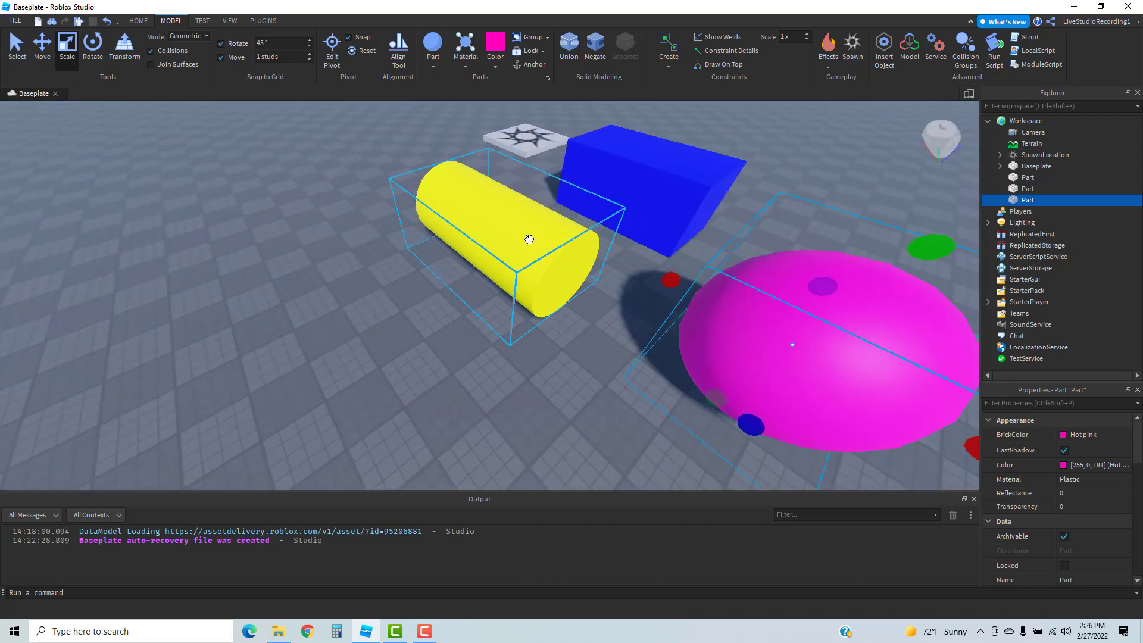
# Step: Insert a wedge on the open floor beyond the hot pink sphere and colour it Lime green
pyautogui.moveTo(466, 324); pyautogui.dragTo(466, 324, button='right')
pyautogui.press('d')
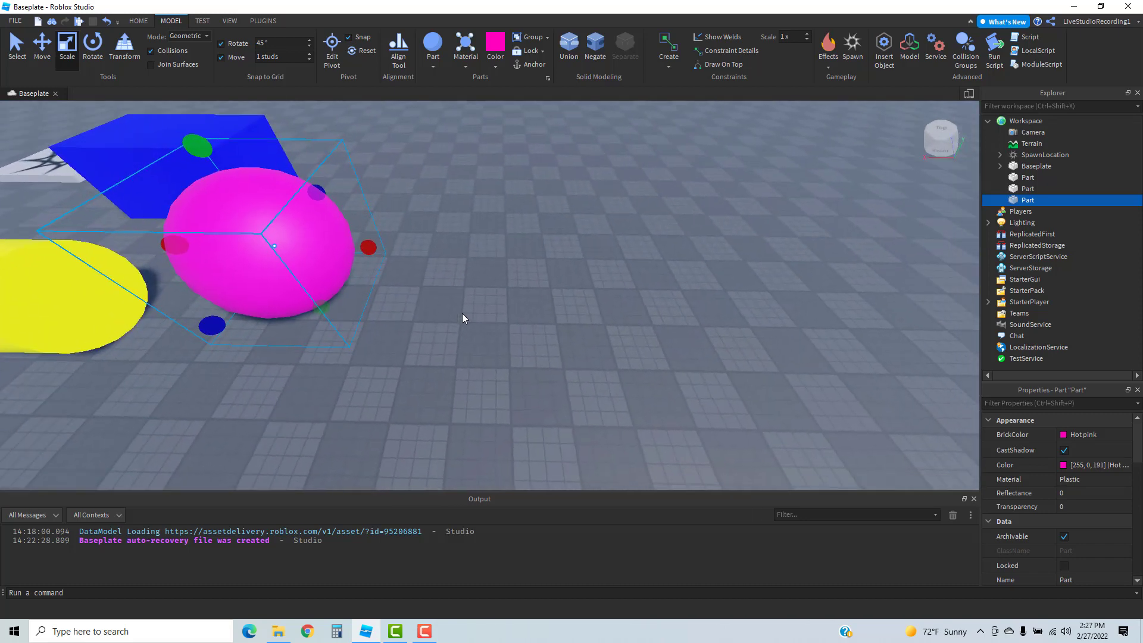
pyautogui.click(436, 66)
pyautogui.click(453, 106)
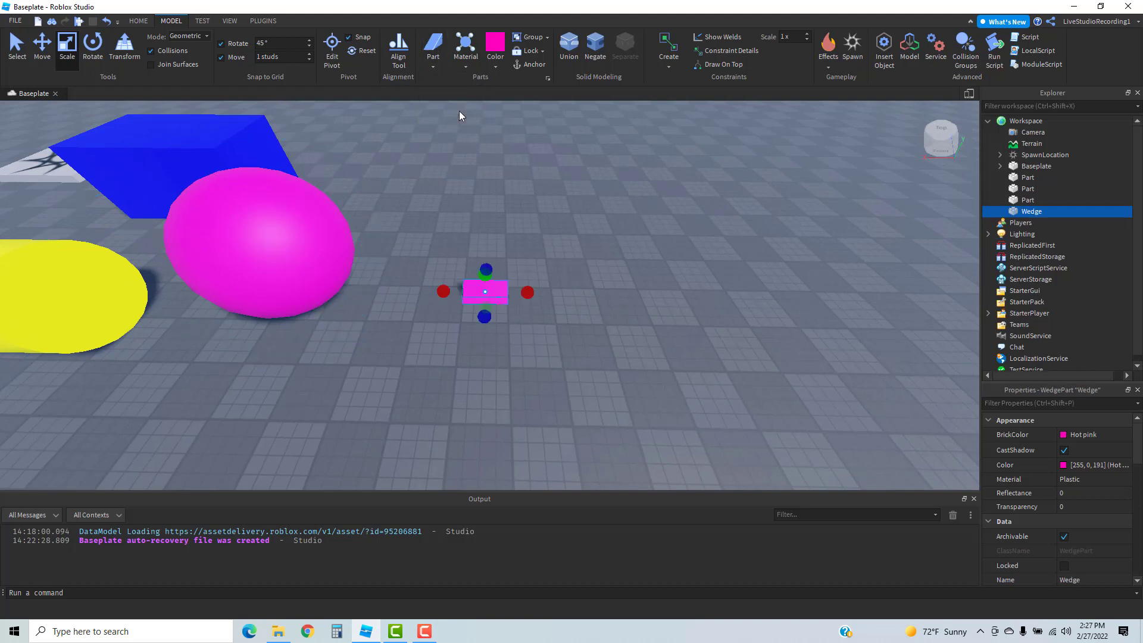
pyautogui.click(495, 67)
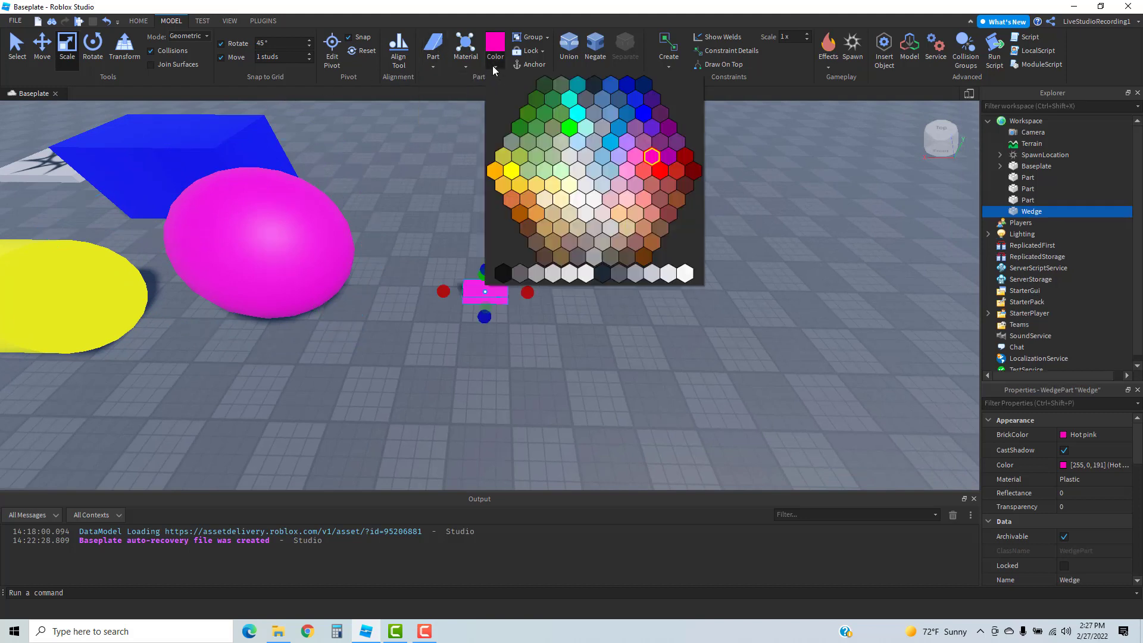
pyautogui.click(567, 131)
# Step: Scale the lime green wedge lengthwise and sideways into a long, wide, low slab
pyautogui.press('d')
pyautogui.moveTo(556, 225); pyautogui.dragTo(555, 224, button='right')
pyautogui.moveTo(555, 210); pyautogui.dragTo(767, 216)
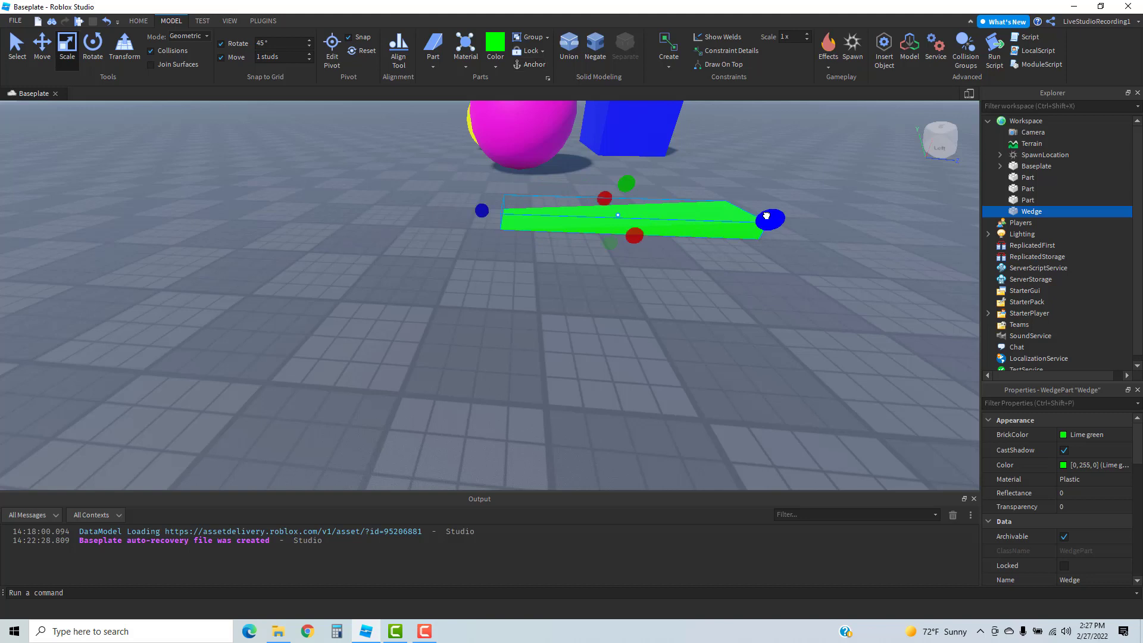
pyautogui.moveTo(676, 185); pyautogui.dragTo(672, 184, button='right')
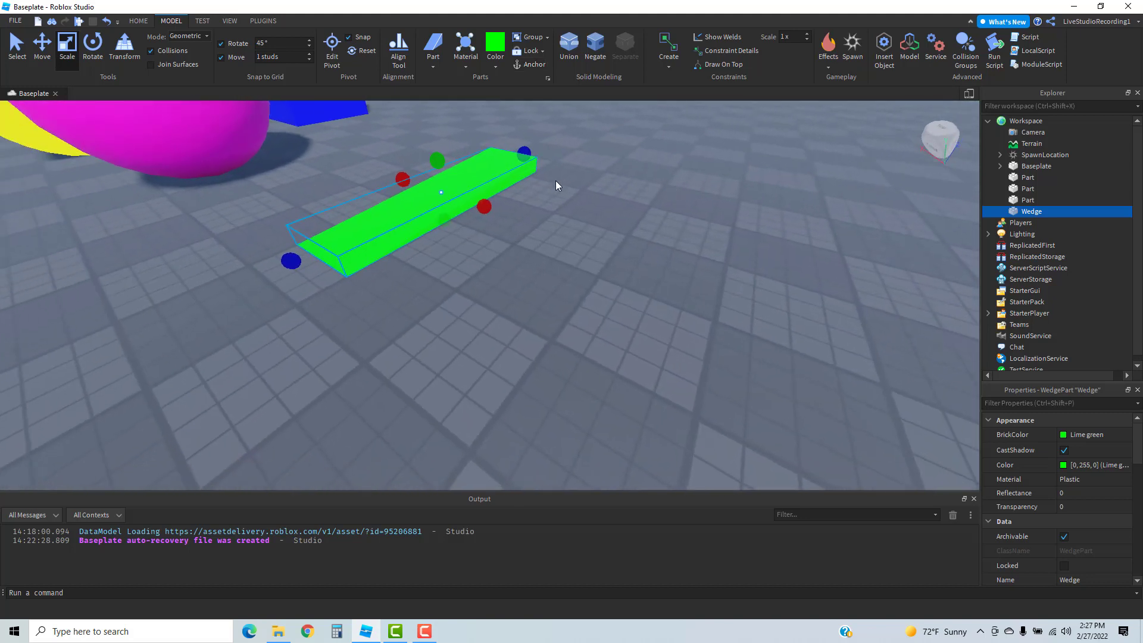
pyautogui.moveTo(484, 207); pyautogui.dragTo(672, 285)
pyautogui.click(749, 353)
pyautogui.moveTo(748, 354); pyautogui.dragTo(747, 355, button='right')
pyautogui.click(566, 350)
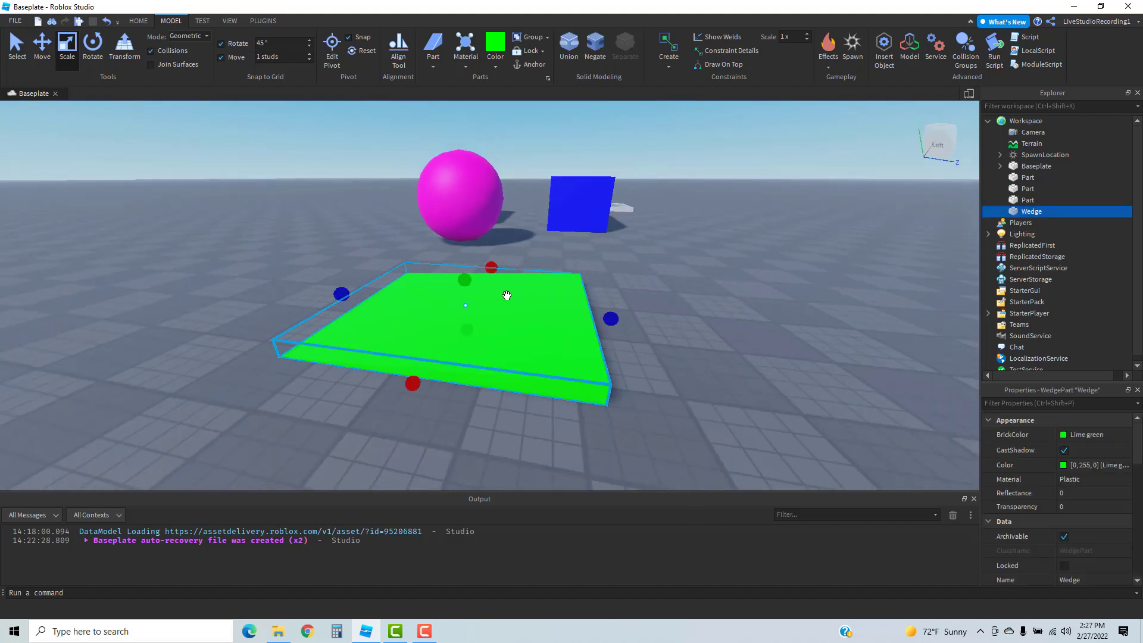
# Step: Scale the lime green wedge upward into a tall ramp and view all four parts together
pyautogui.moveTo(463, 281); pyautogui.dragTo(479, 205)
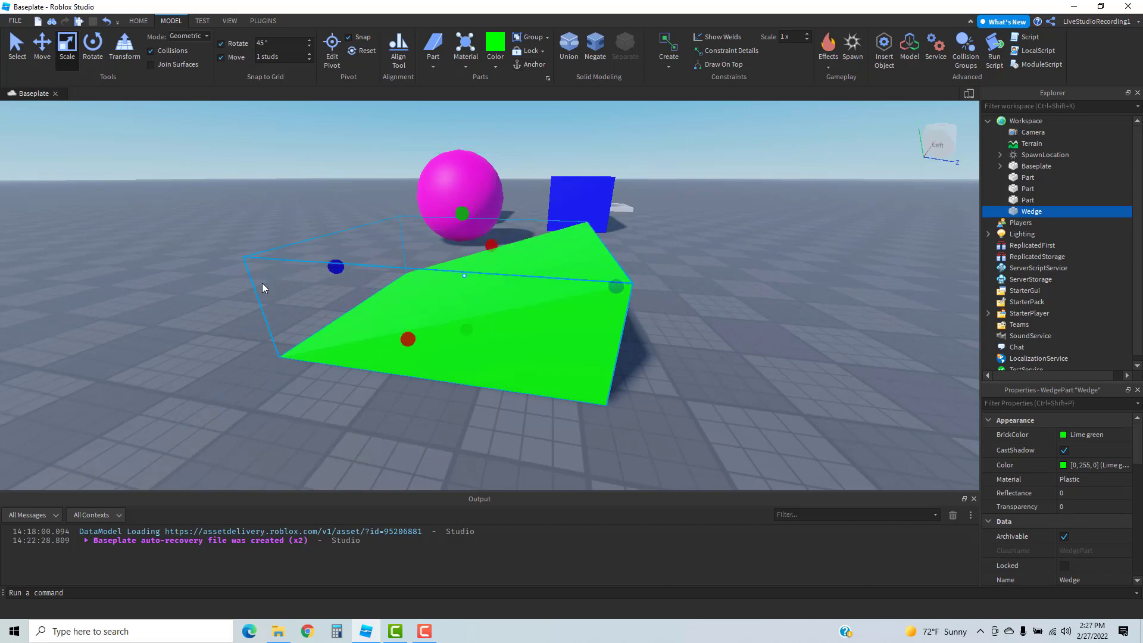
pyautogui.moveTo(263, 283); pyautogui.dragTo(263, 283, button='right')
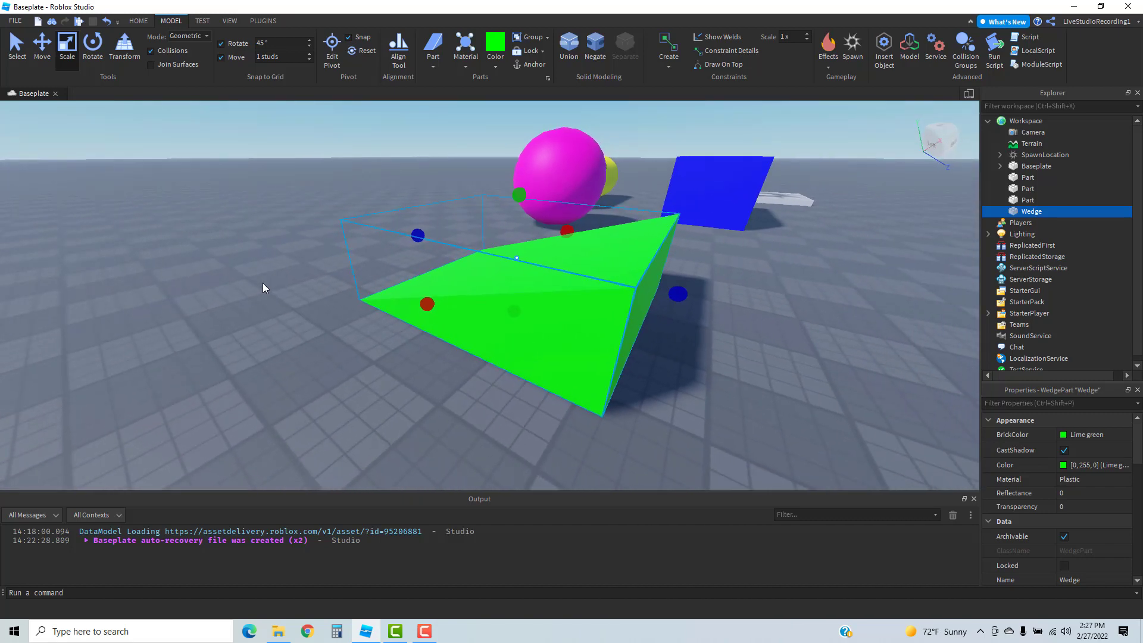
pyautogui.moveTo(254, 305); pyautogui.dragTo(255, 304, button='right')
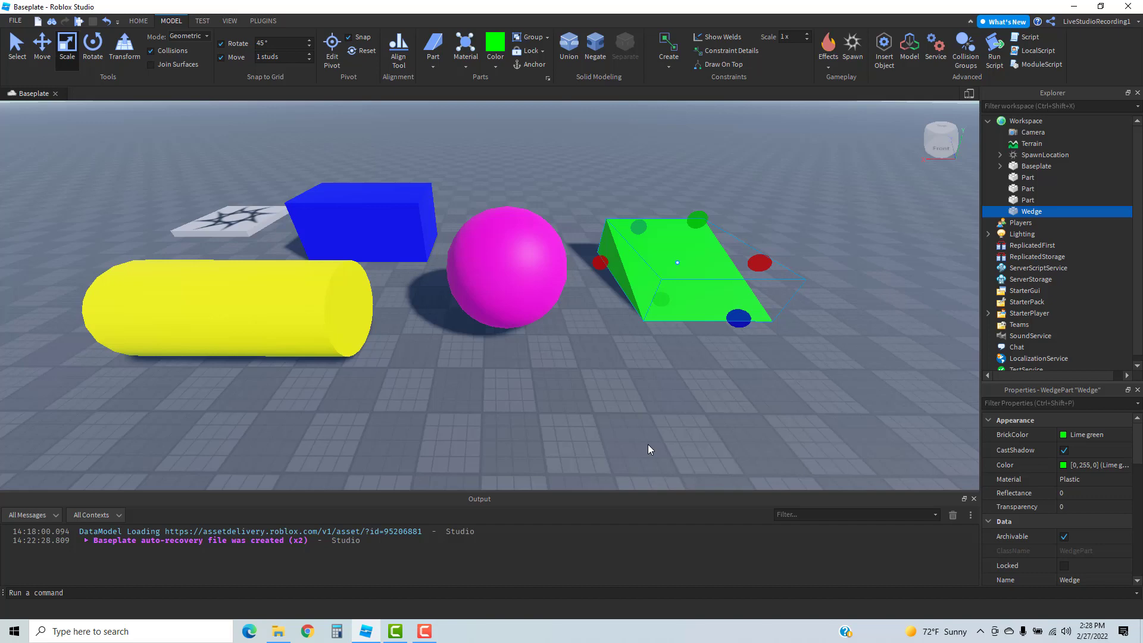
pyautogui.moveTo(595, 431); pyautogui.dragTo(595, 430, button='right')
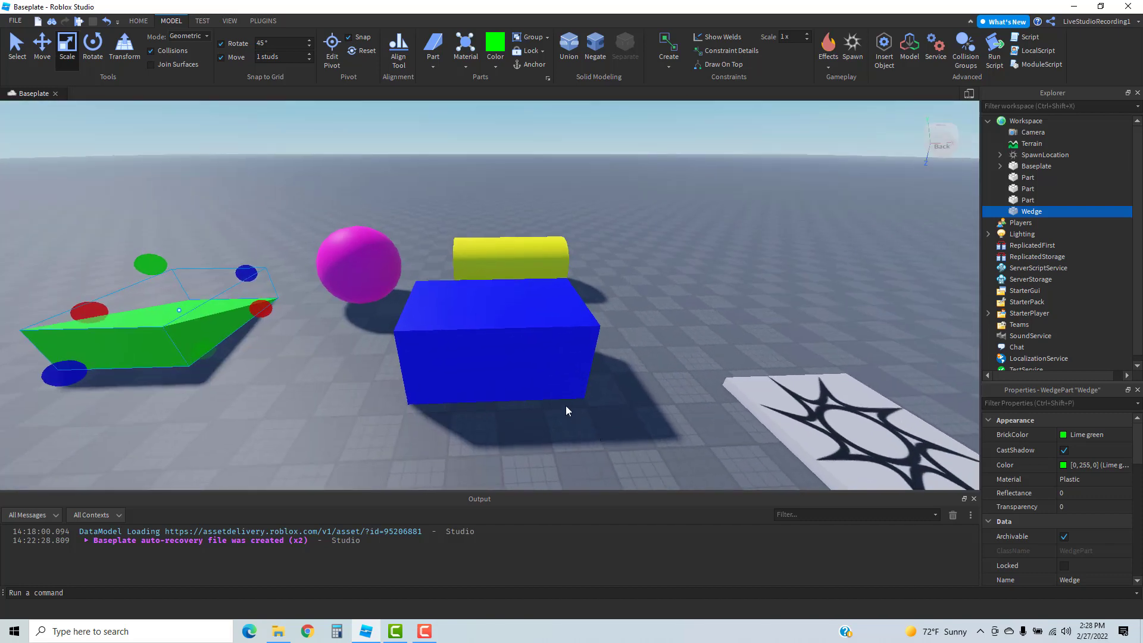
# Step: Select the blue block, shorten it slightly from one end, and try to scale it proportionally in all directions
pyautogui.click(531, 365)
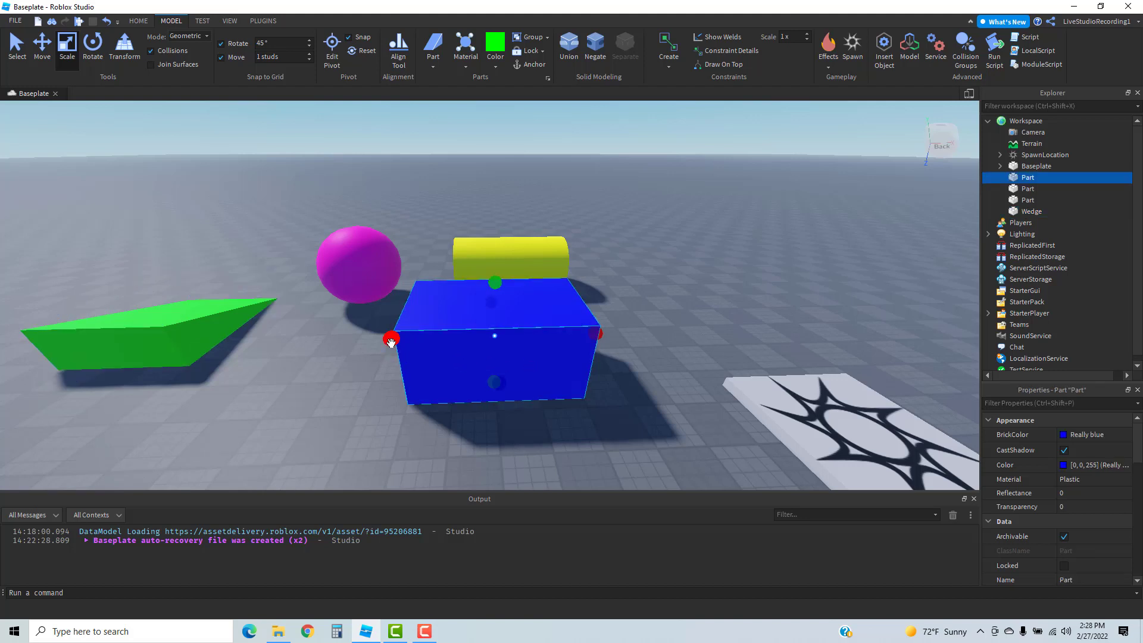
pyautogui.moveTo(391, 341)
pyautogui.mouseDown()
pyautogui.moveTo(334, 341)
pyautogui.moveTo(412, 341)
pyautogui.mouseUp()
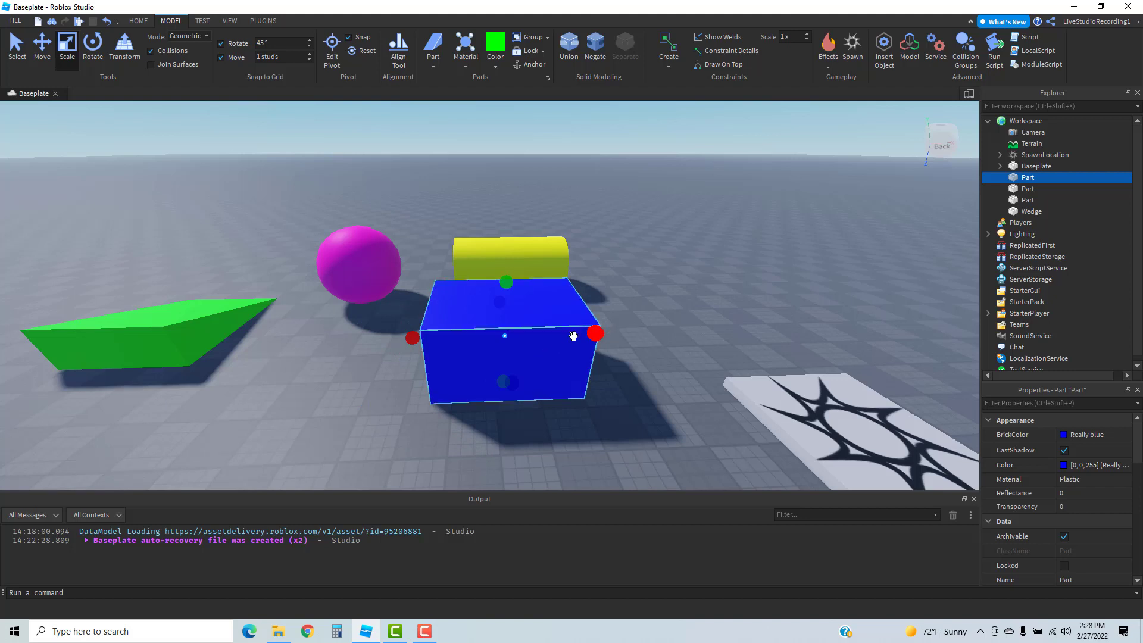
pyautogui.press('shift')
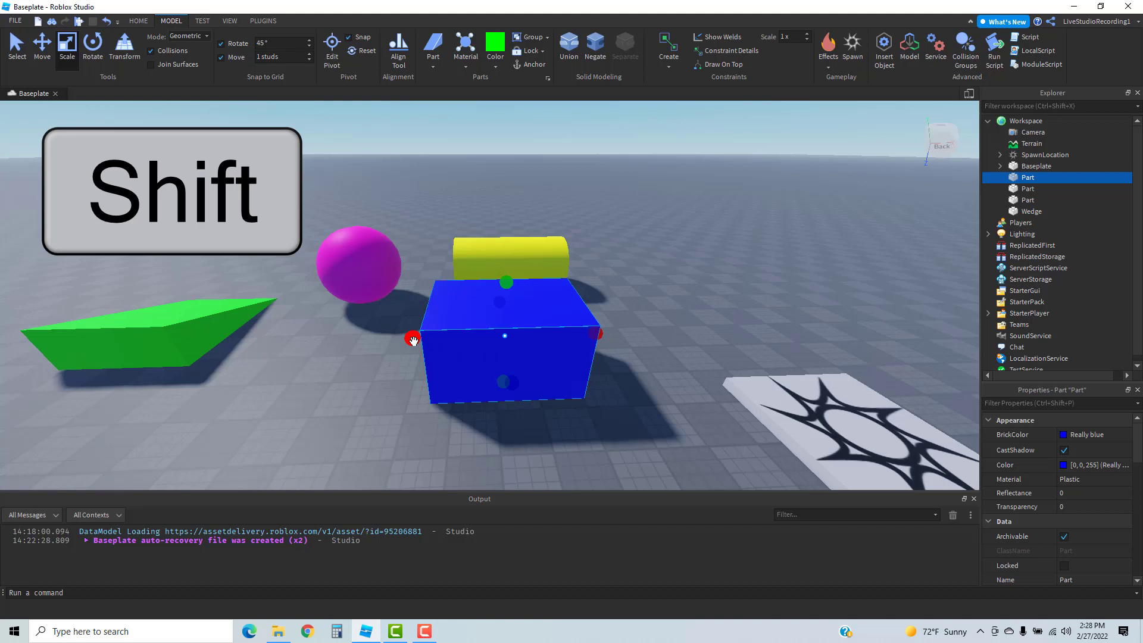
pyautogui.keyDown('shift'); pyautogui.moveTo(414, 341); pyautogui.dragTo(310, 348); pyautogui.keyUp('shift')
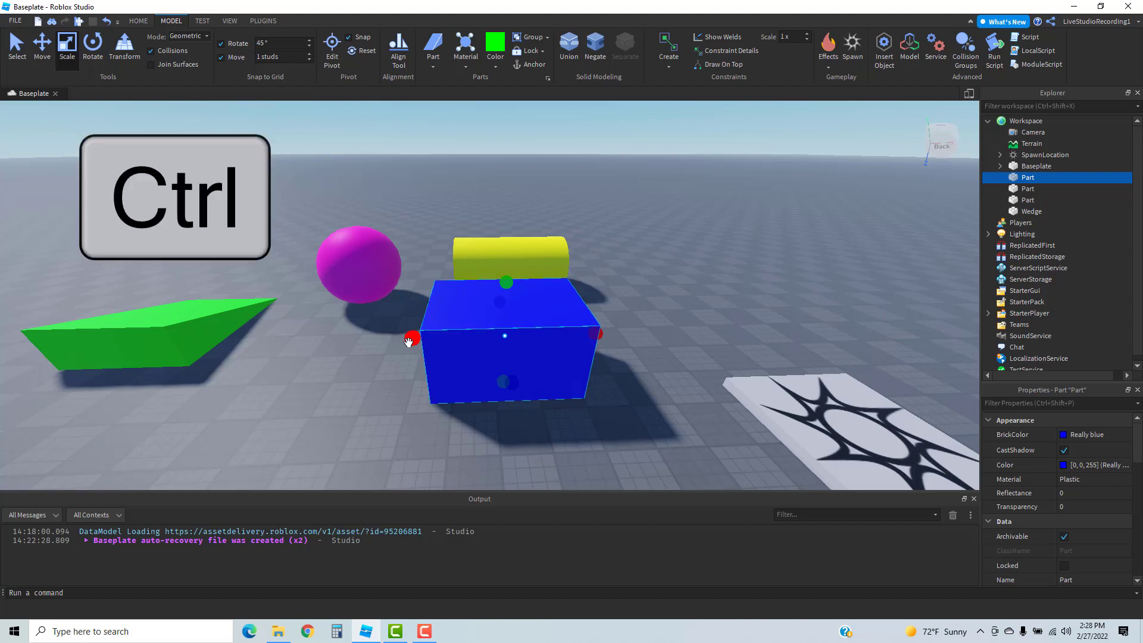
# Step: Scale the blue block symmetrically from both ends about its centre, stretching it far out and shrinking it back to moderately wider
pyautogui.keyDown('ctrl'); pyautogui.moveTo(413, 339); pyautogui.dragTo(285, 349); pyautogui.keyUp('ctrl')
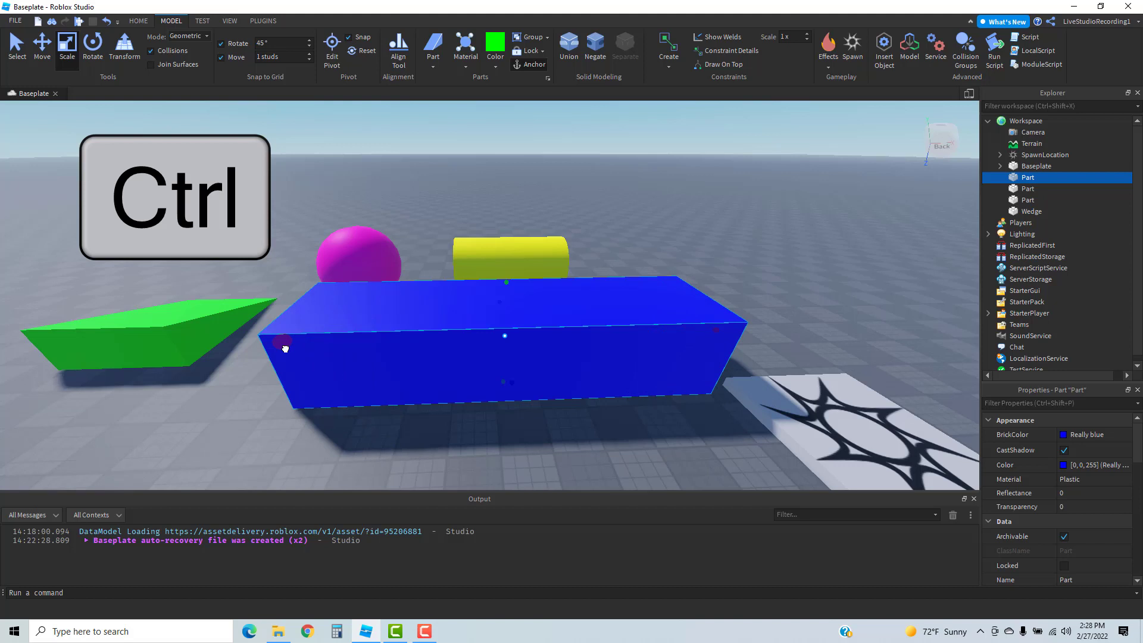
pyautogui.keyDown('ctrl'); pyautogui.moveTo(285, 349); pyautogui.dragTo(390, 357); pyautogui.keyUp('ctrl')
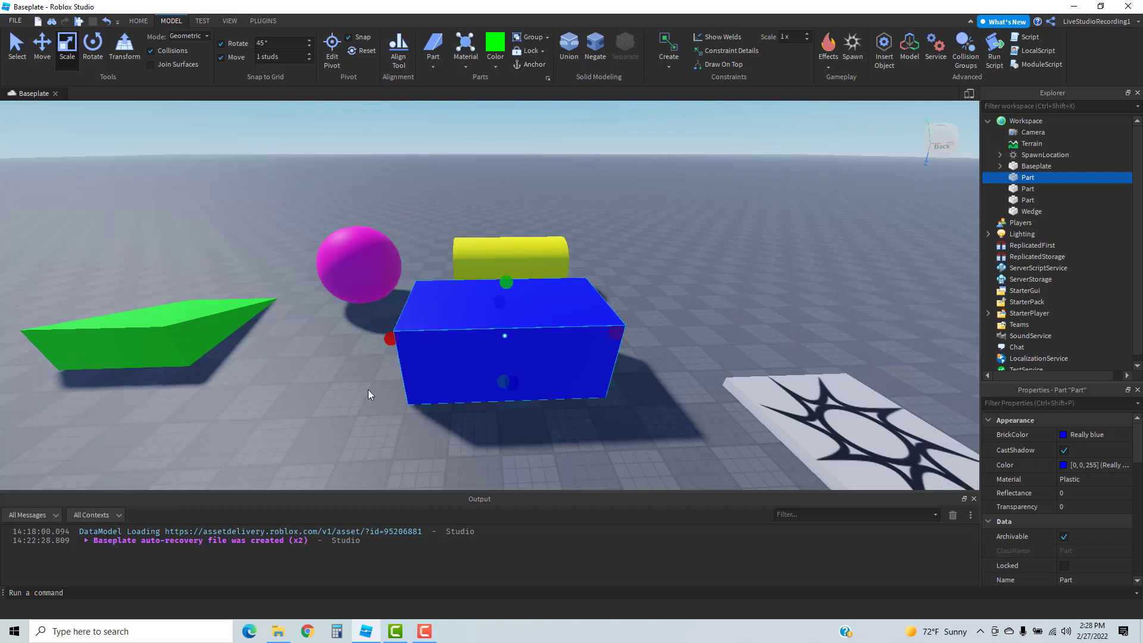
# Step: Move the blue block straight up so it floats well above the baseplate
pyautogui.press('a')
pyautogui.moveTo(359, 377); pyautogui.dragTo(359, 376, button='right')
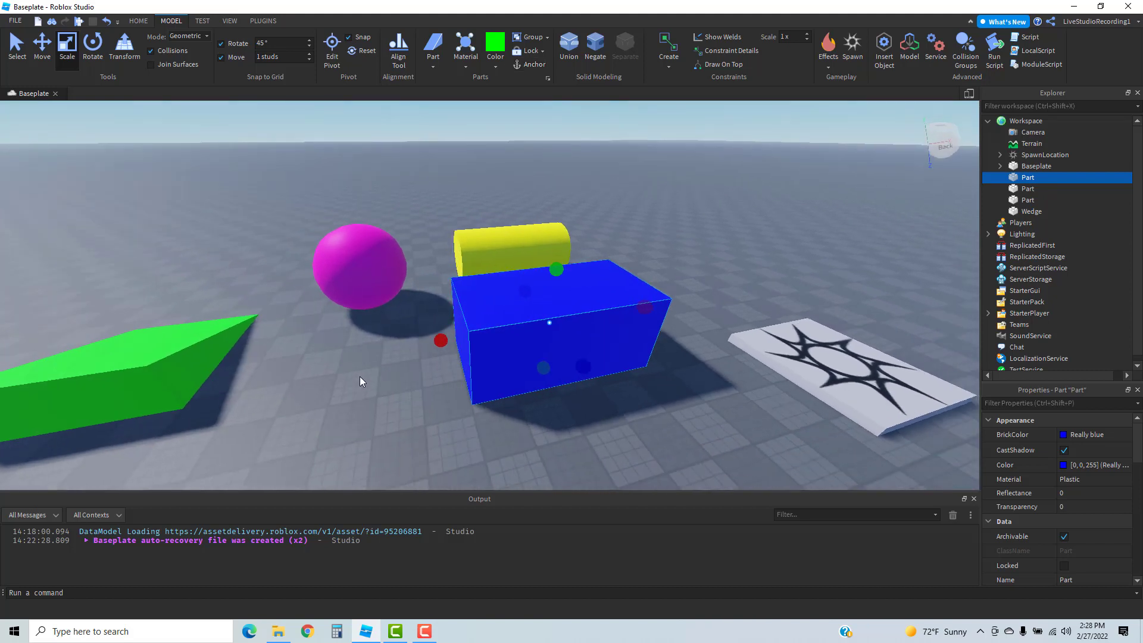
pyautogui.press('w')
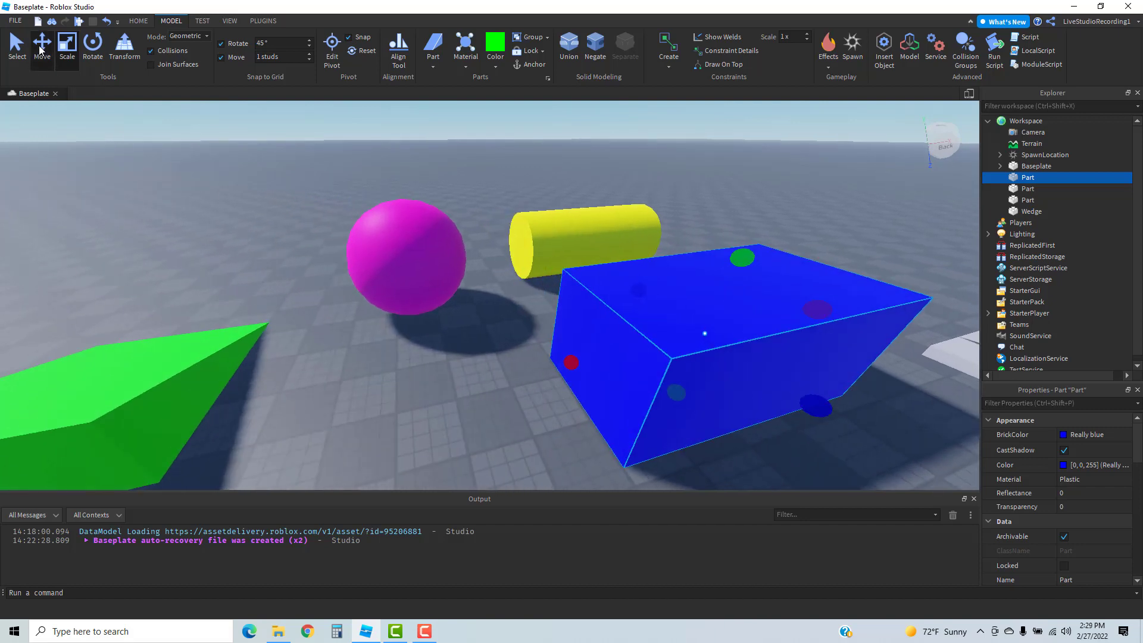
pyautogui.hotkey('ctrl', '2')
pyautogui.moveTo(301, 253); pyautogui.dragTo(301, 254, button='right')
pyautogui.press('a')
pyautogui.press('s')
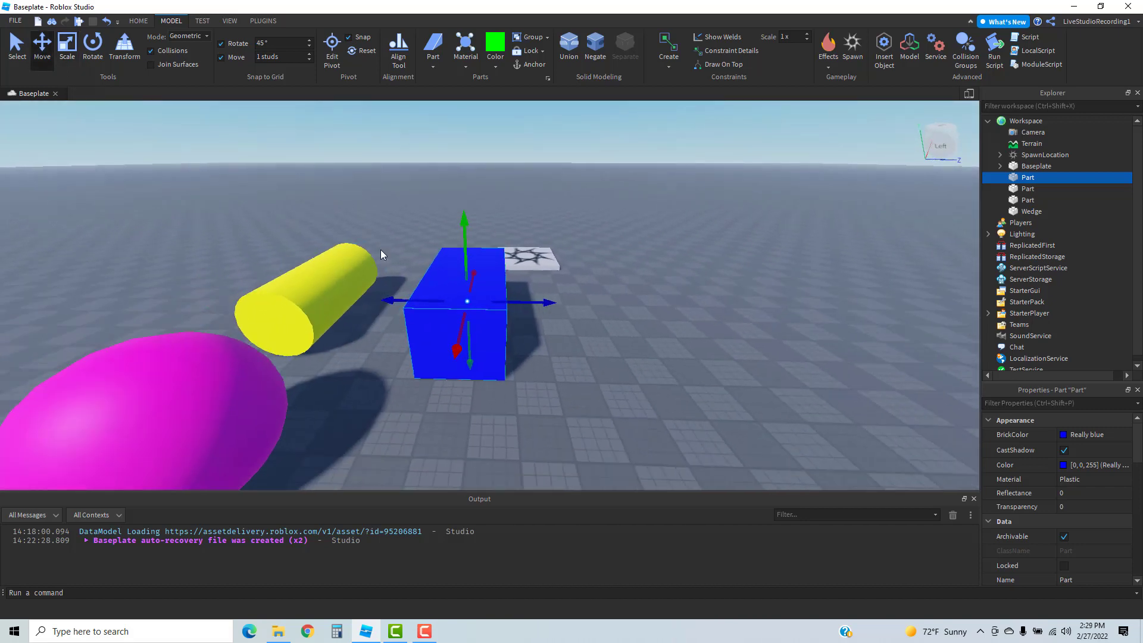
pyautogui.moveTo(480, 250); pyautogui.dragTo(451, 122)
pyautogui.moveTo(562, 232); pyautogui.dragTo(562, 231, button='right')
pyautogui.scroll(-5, 562, 231)
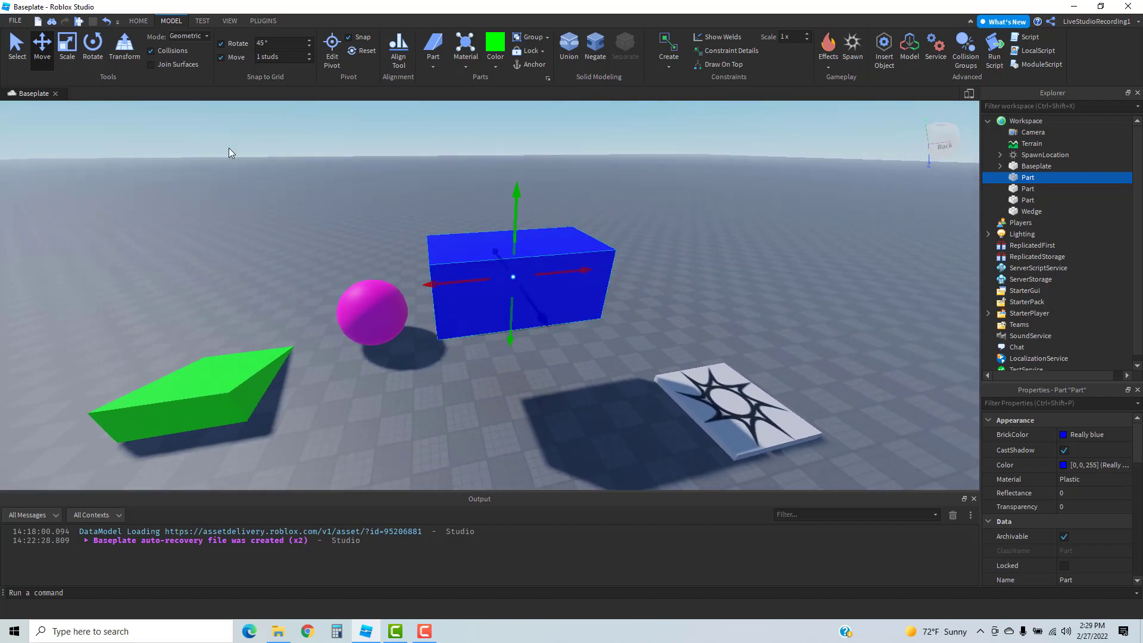
# Step: Scale the floating blue block up slightly in all dimensions, keeping its proportions
pyautogui.click(63, 43)
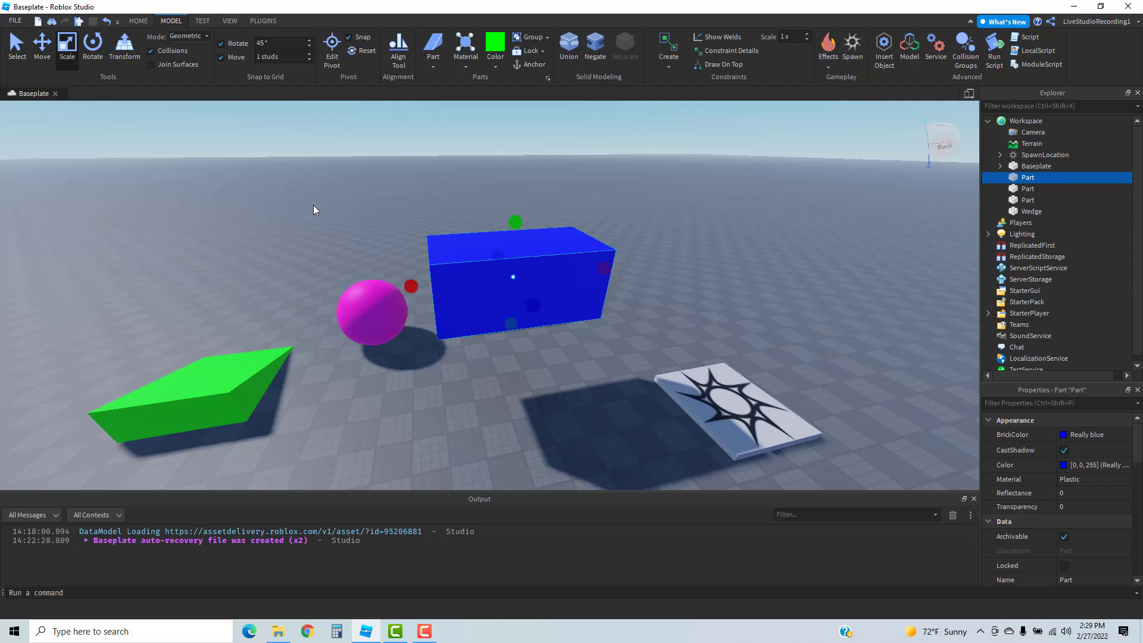
pyautogui.press('shift')
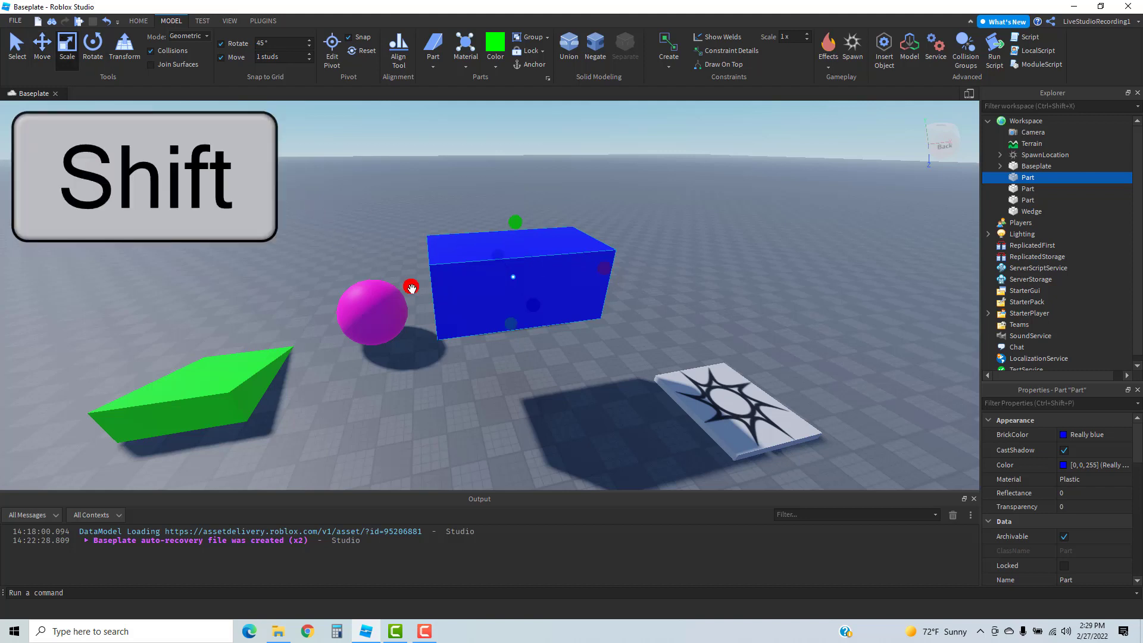
pyautogui.keyDown('shift'); pyautogui.moveTo(412, 288); pyautogui.dragTo(375, 290); pyautogui.keyUp('shift')
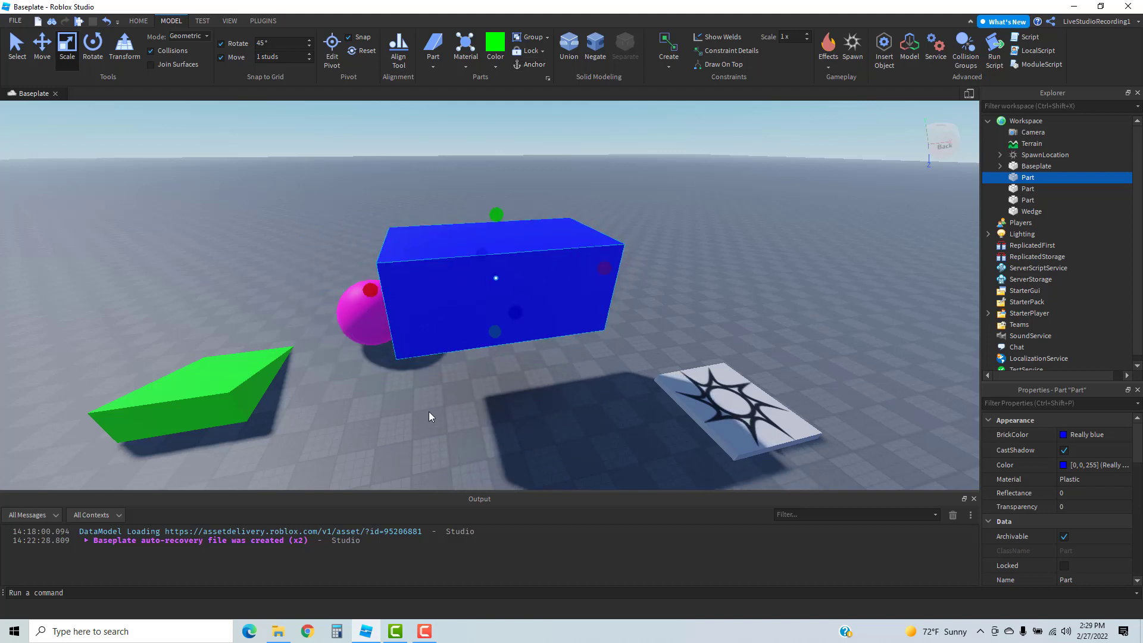
pyautogui.moveTo(429, 412); pyautogui.dragTo(430, 412, button='right')
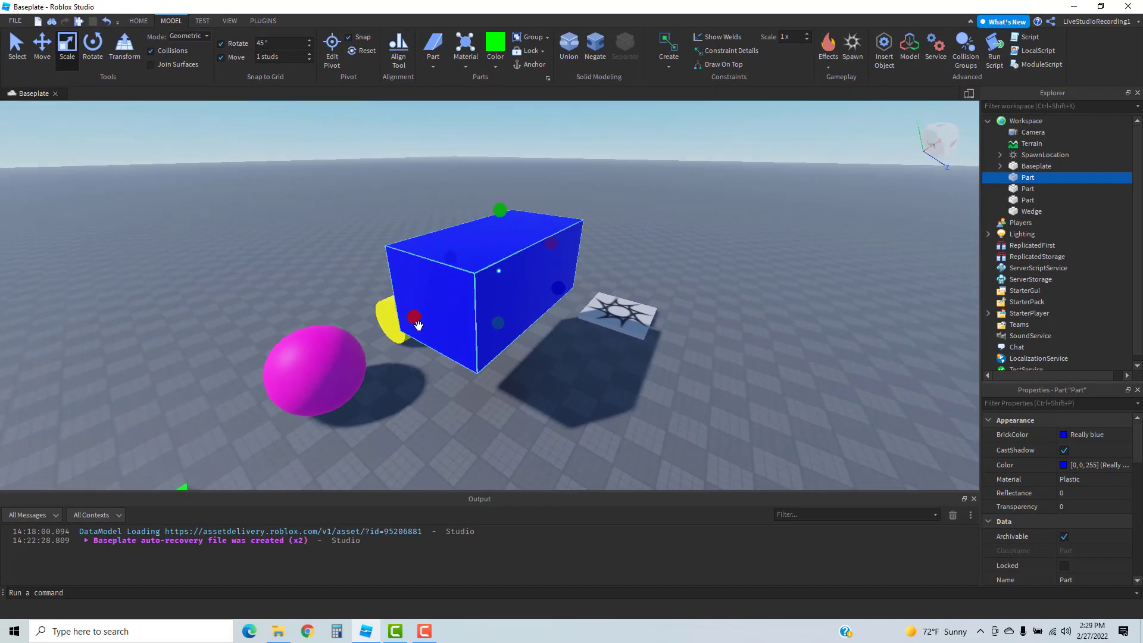
# Step: Move the blue block straight back down onto the baseplate
pyautogui.moveTo(459, 442); pyautogui.dragTo(461, 444, button='right')
pyautogui.click(41, 44)
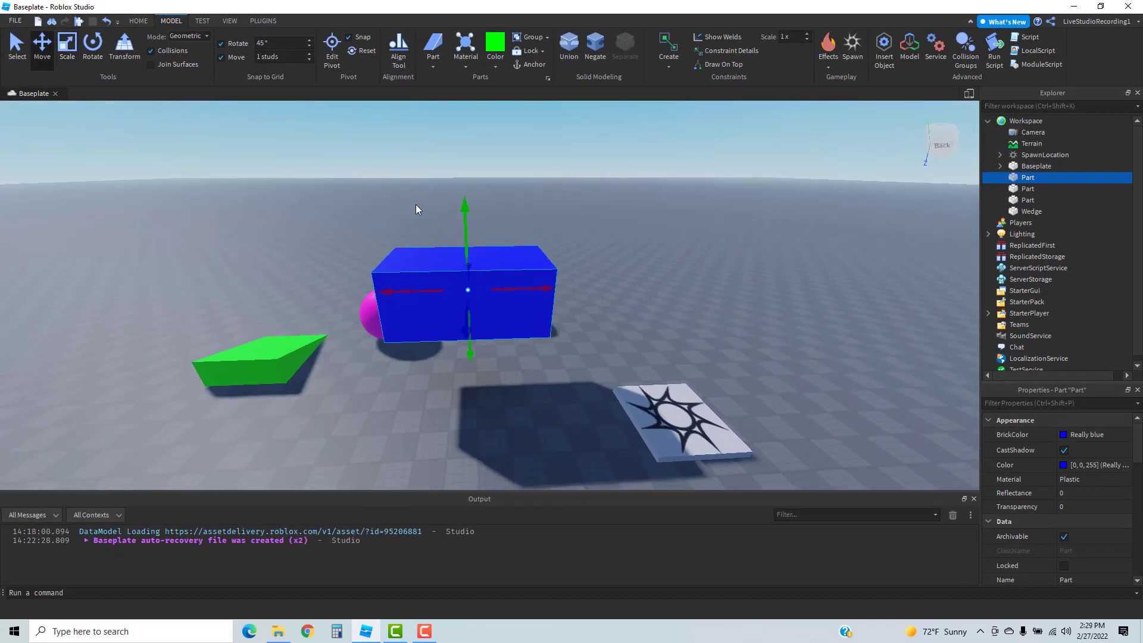
pyautogui.moveTo(469, 215); pyautogui.dragTo(437, 410)
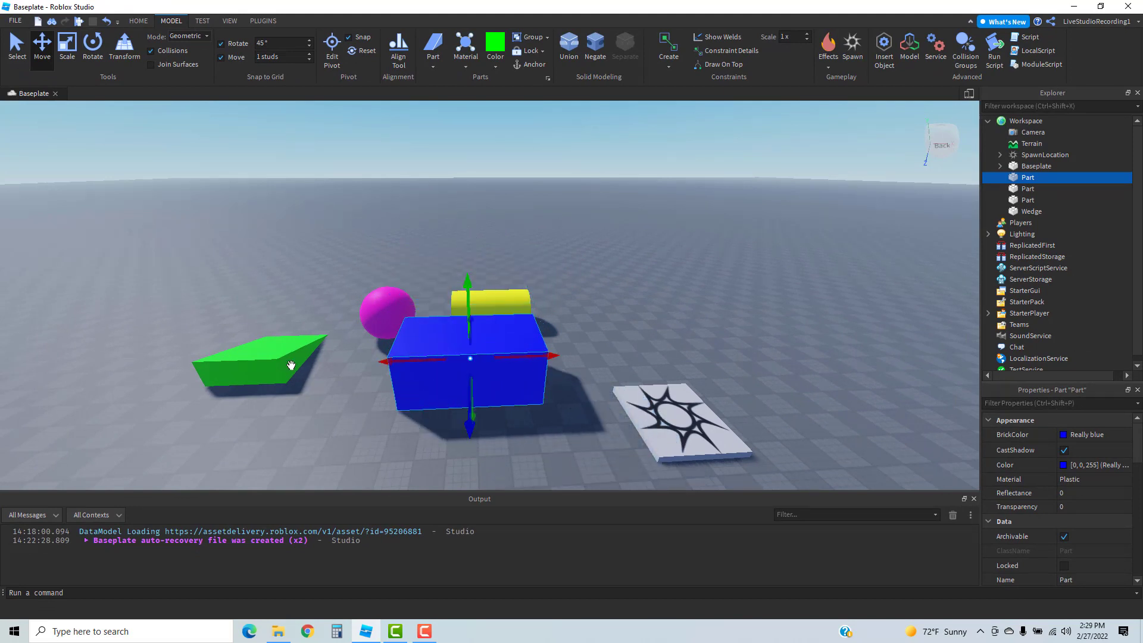
pyautogui.moveTo(469, 295)
pyautogui.mouseDown()
pyautogui.moveTo(463, 241)
pyautogui.moveTo(469, 310)
pyautogui.mouseUp()
pyautogui.moveTo(472, 291)
pyautogui.mouseDown()
pyautogui.moveTo(476, 376)
pyautogui.moveTo(478, 261)
pyautogui.moveTo(471, 334)
pyautogui.moveTo(471, 291)
pyautogui.mouseUp()
# Step: Turn off Collisions and scale the blue block up proportionally while it rests on the baseplate
pyautogui.click(67, 48)
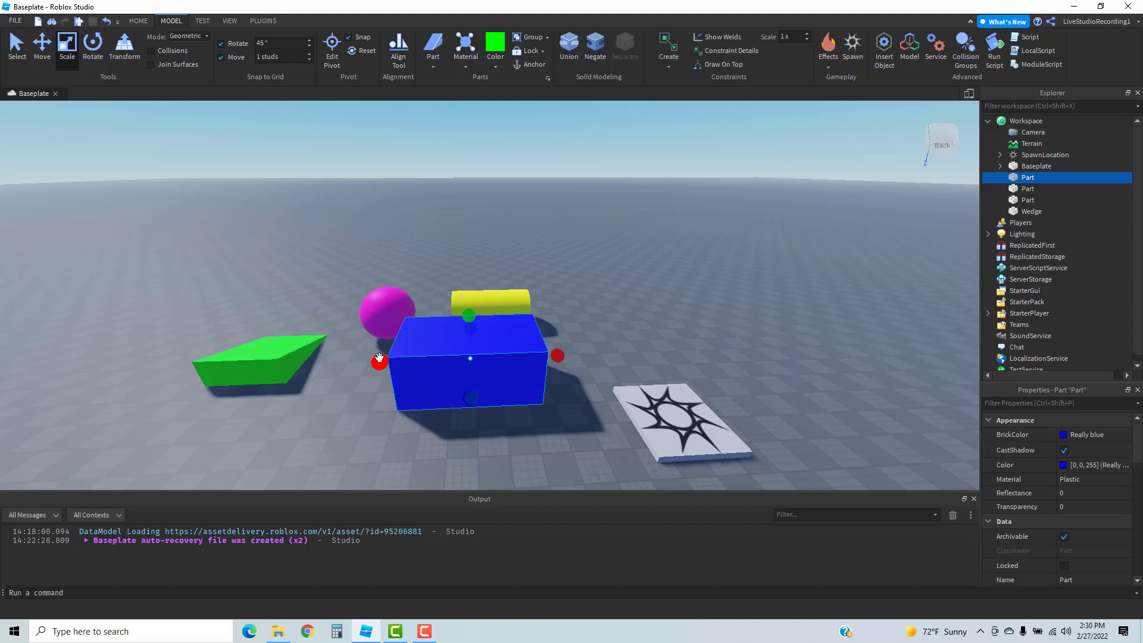
pyautogui.click(153, 51)
pyautogui.moveTo(381, 365); pyautogui.dragTo(323, 351)
pyautogui.keyDown('shift'); pyautogui.moveTo(380, 361); pyautogui.dragTo(306, 372); pyautogui.keyUp('shift')
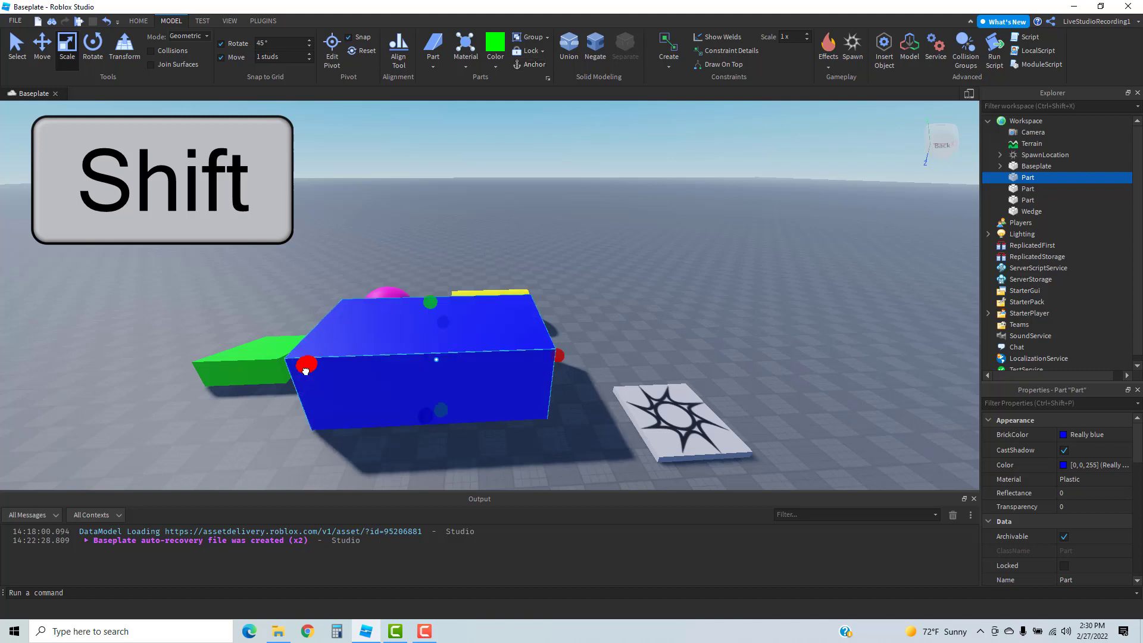
# Step: Scale the blue block up proportionally once more and inspect its underside from below the baseplate
pyautogui.press('q')
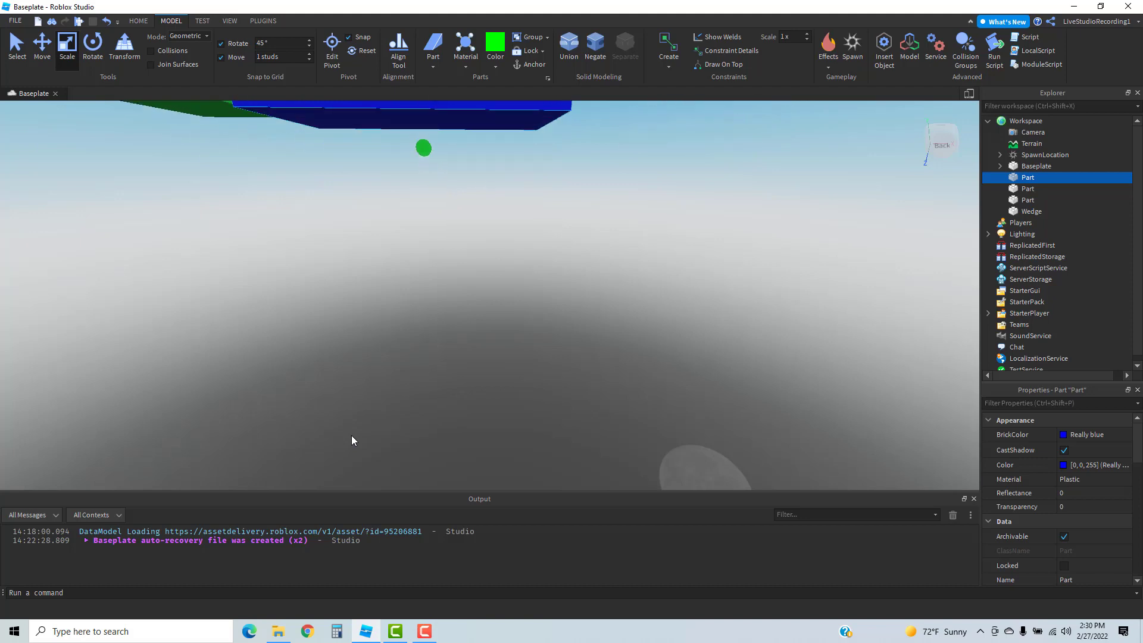
pyautogui.press('e')
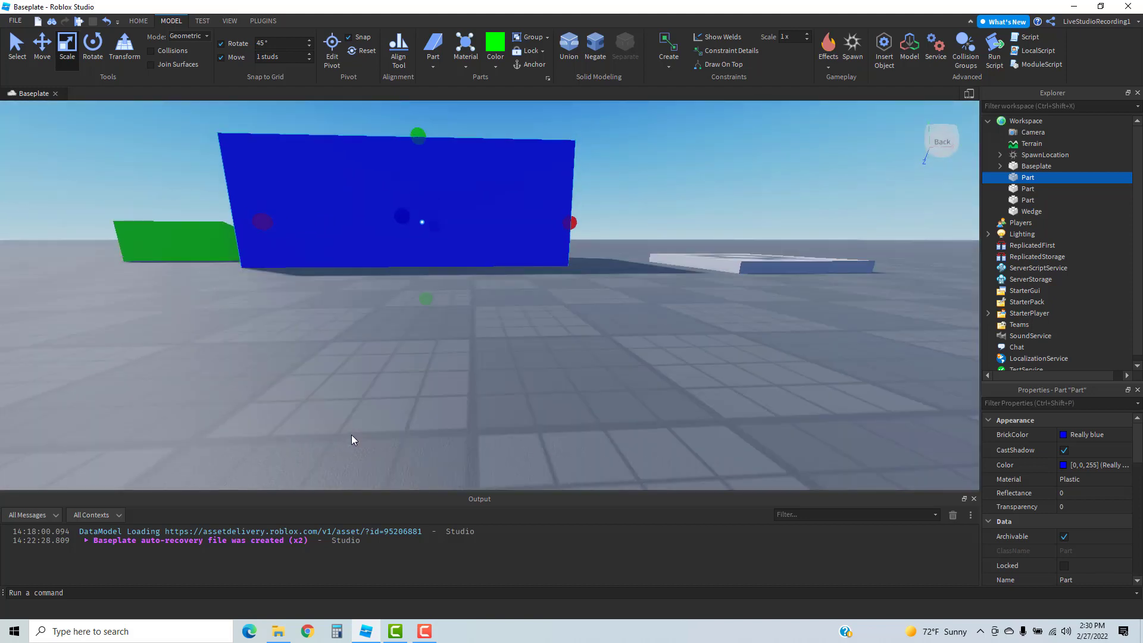
pyautogui.press('q')
pyautogui.press('e')
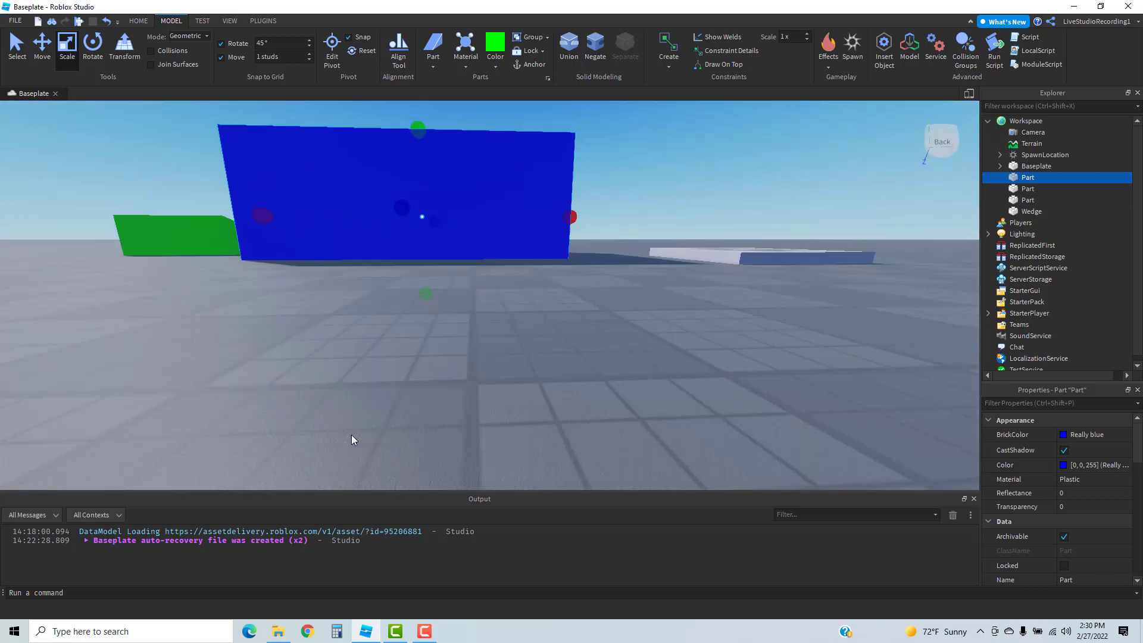
pyautogui.press('e')
pyautogui.press('a')
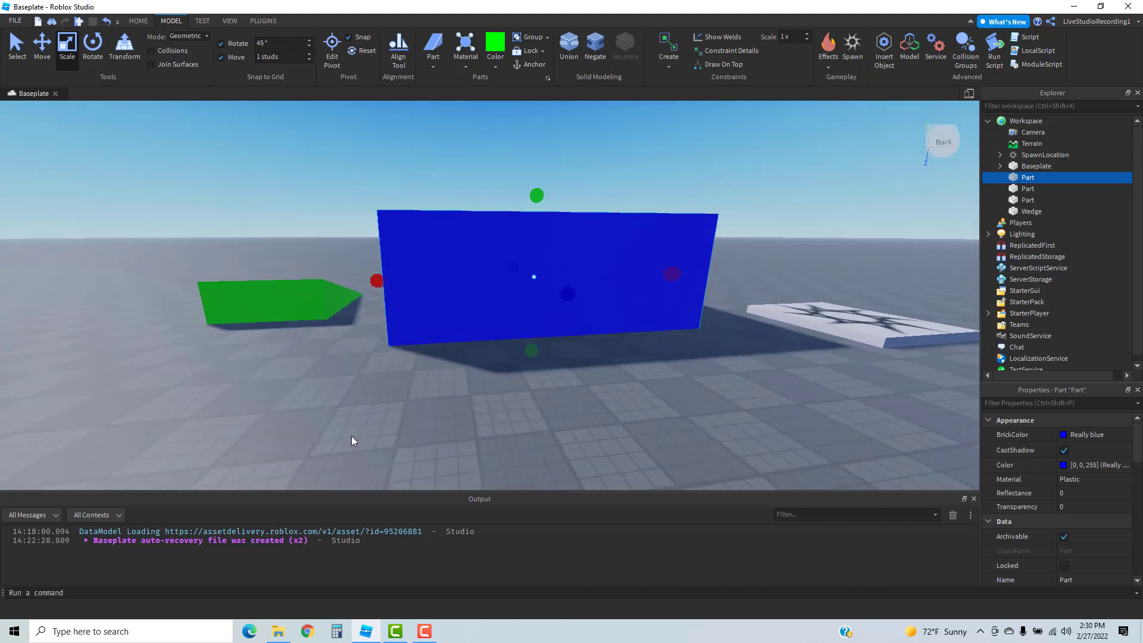
pyautogui.keyDown('shift'); pyautogui.moveTo(385, 298); pyautogui.dragTo(218, 309); pyautogui.keyUp('shift')
pyautogui.press('q')
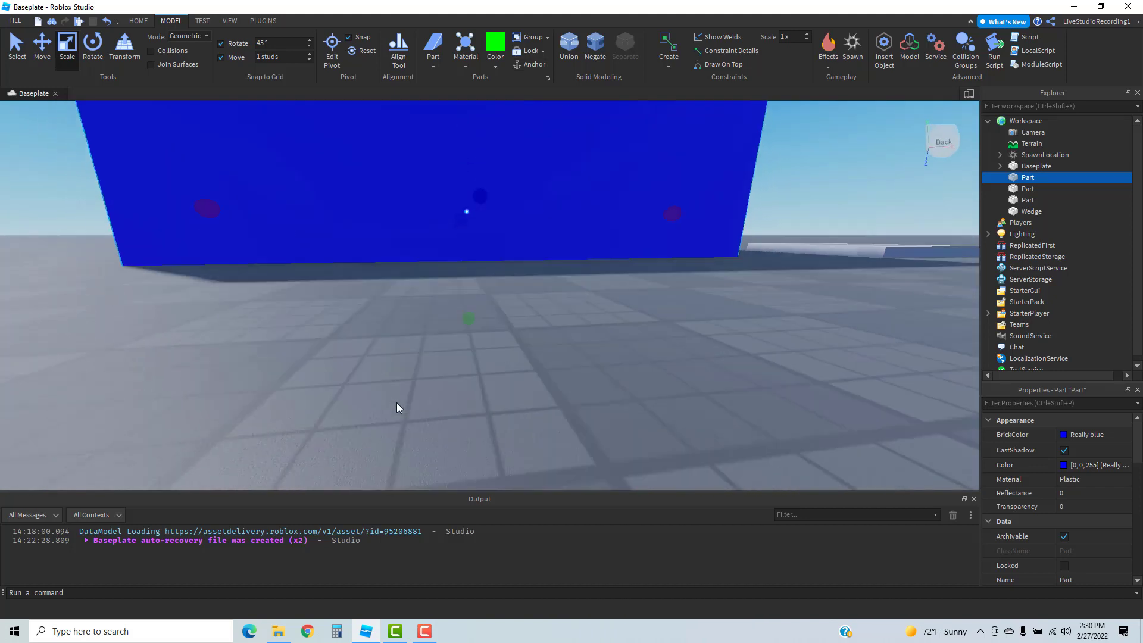
pyautogui.press('d')
pyautogui.moveTo(397, 403); pyautogui.dragTo(396, 402, button='right')
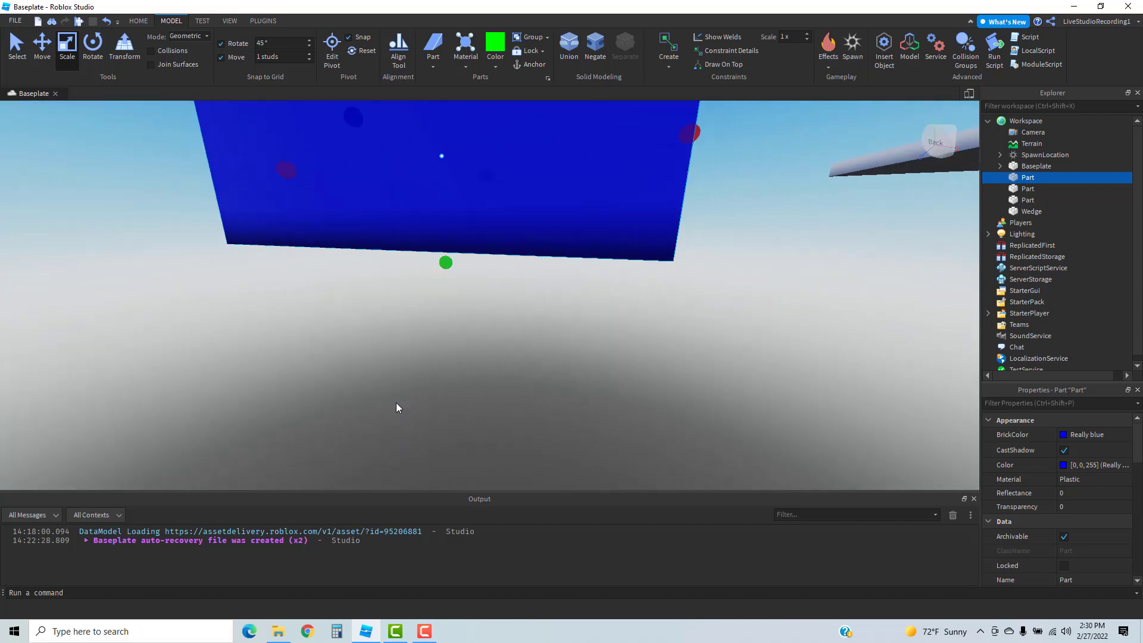
pyautogui.press('e')
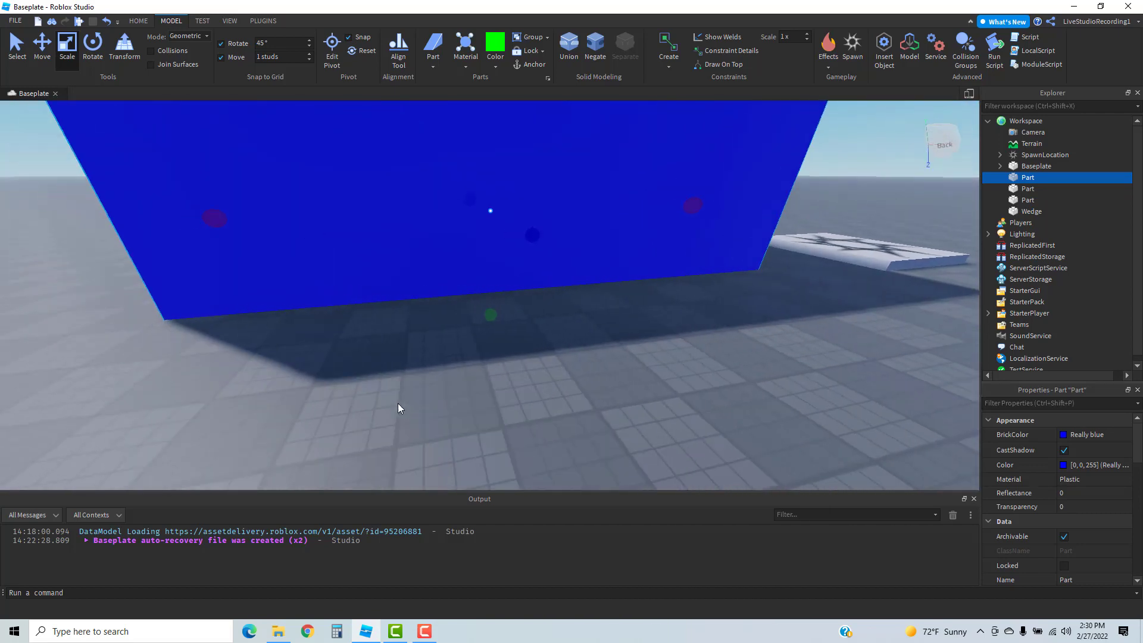
pyautogui.press('a')
pyautogui.moveTo(397, 402); pyautogui.dragTo(398, 401, button='right')
pyautogui.press('s')
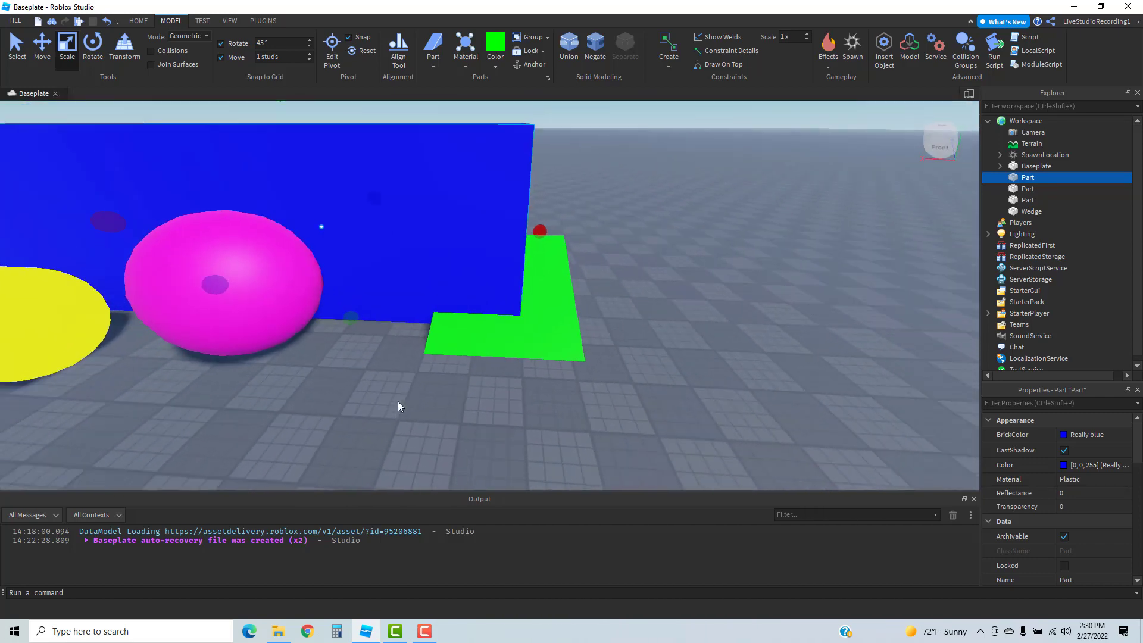
pyautogui.press('s')
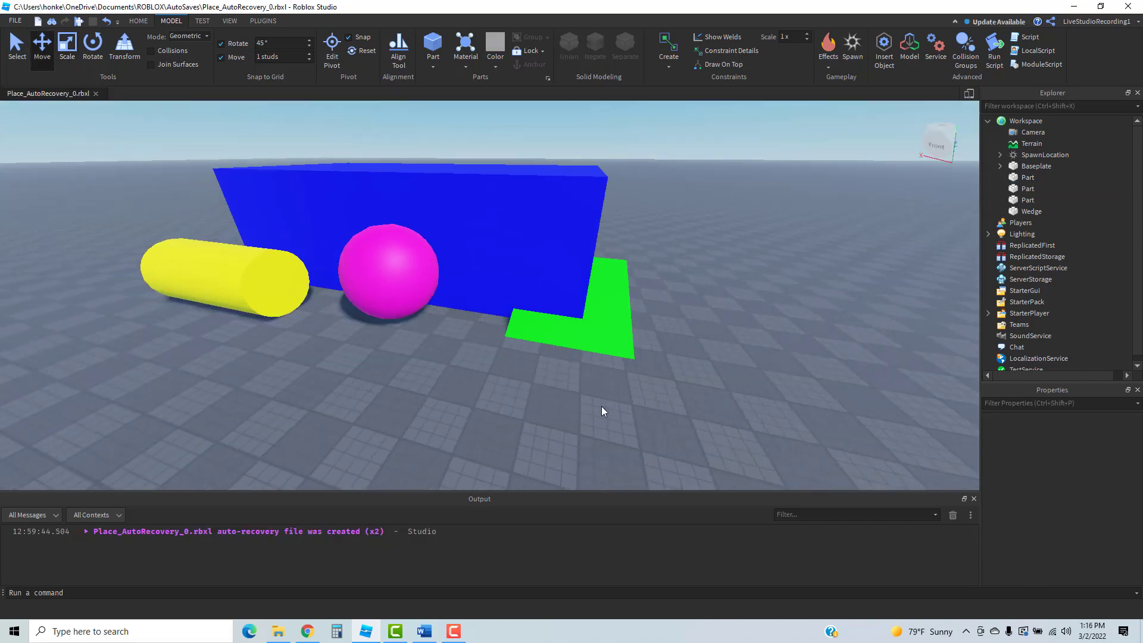
pyautogui.press('w')
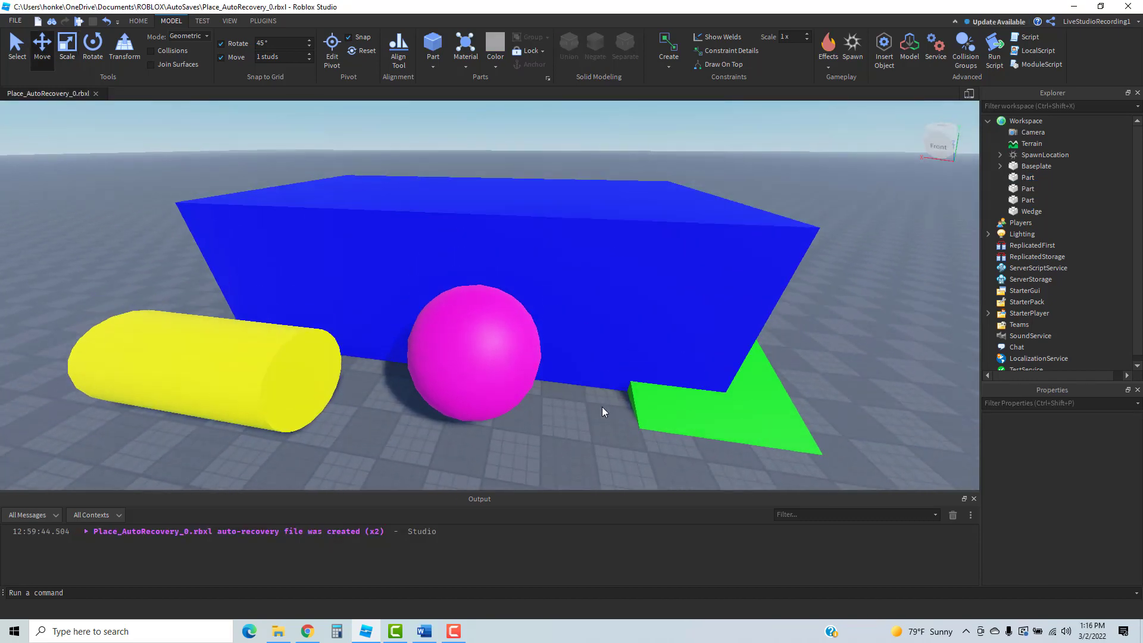
pyautogui.press('s')
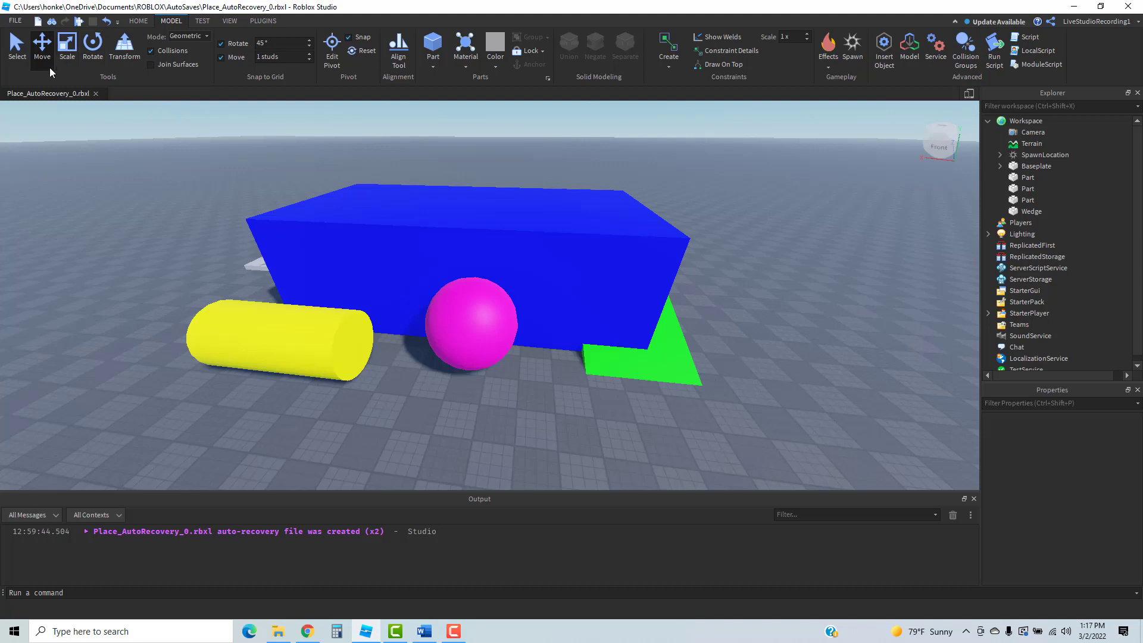
# Step: Select the blue block and move it straight up until it floats well above the baseplate and the other parts
pyautogui.click(439, 216)
pyautogui.press('d')
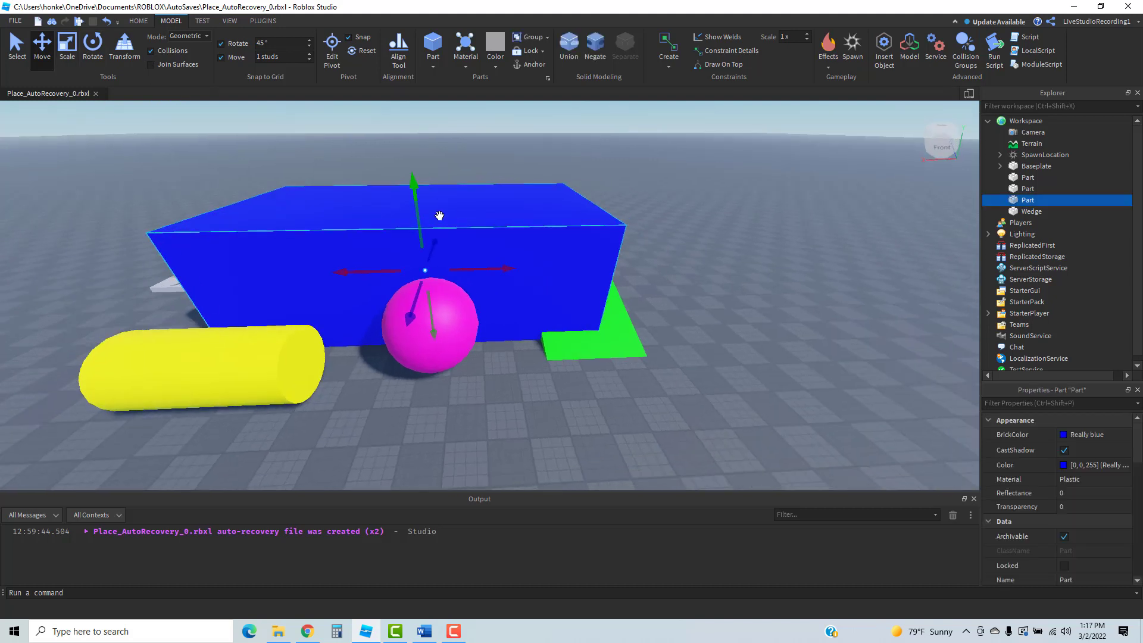
pyautogui.moveTo(447, 271); pyautogui.dragTo(446, 262, button='right')
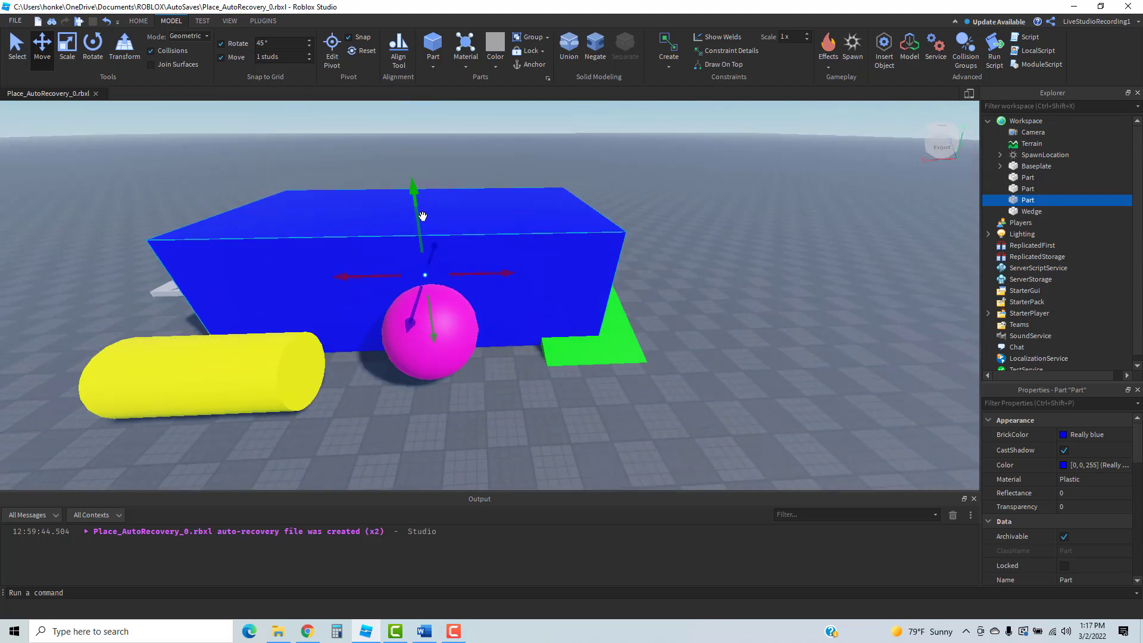
pyautogui.moveTo(415, 203); pyautogui.dragTo(415, 178)
pyautogui.moveTo(416, 186); pyautogui.dragTo(424, 119)
pyautogui.scroll(-6, 428, 143)
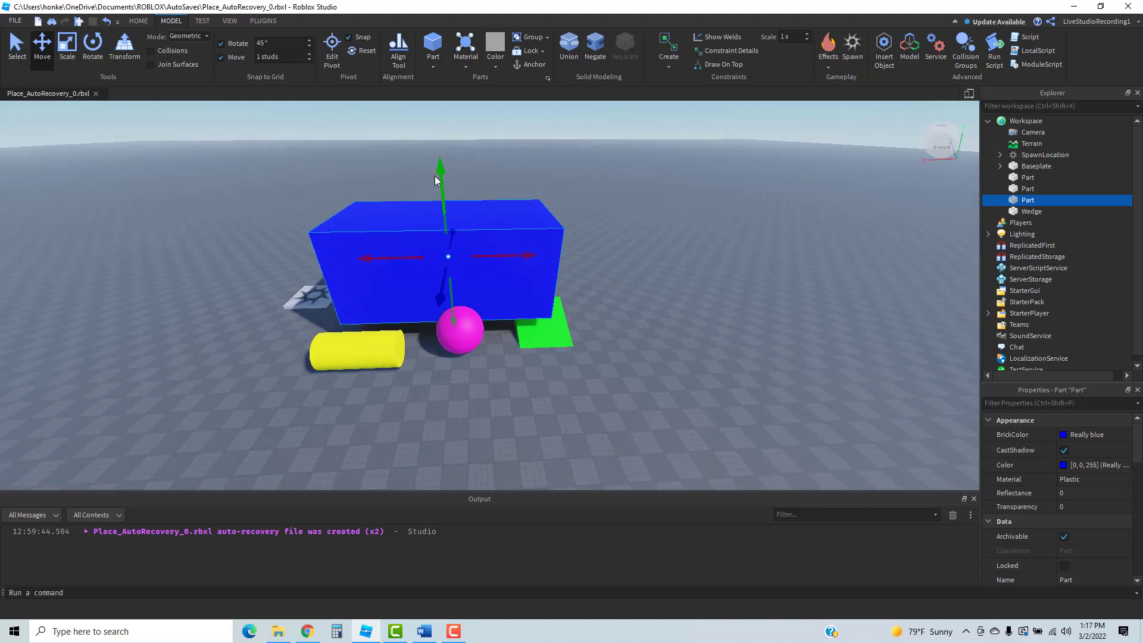
pyautogui.moveTo(435, 175); pyautogui.dragTo(436, 130)
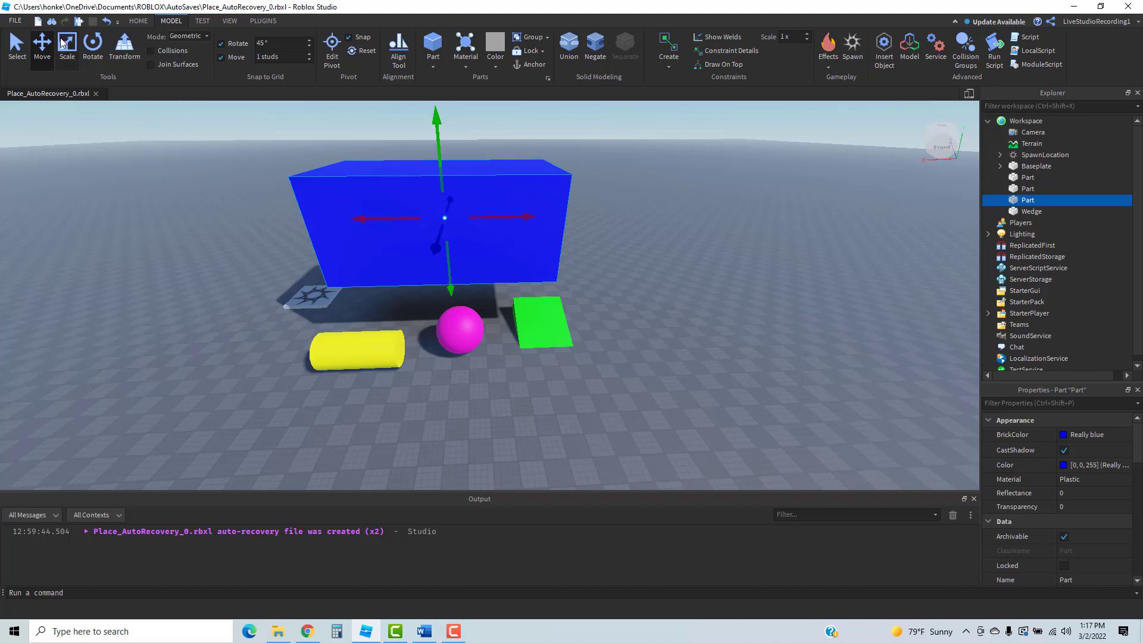
# Step: Try the Rotate tool on the floating blue block with the 45° snap, returning the block to its level orientation
pyautogui.click(92, 52)
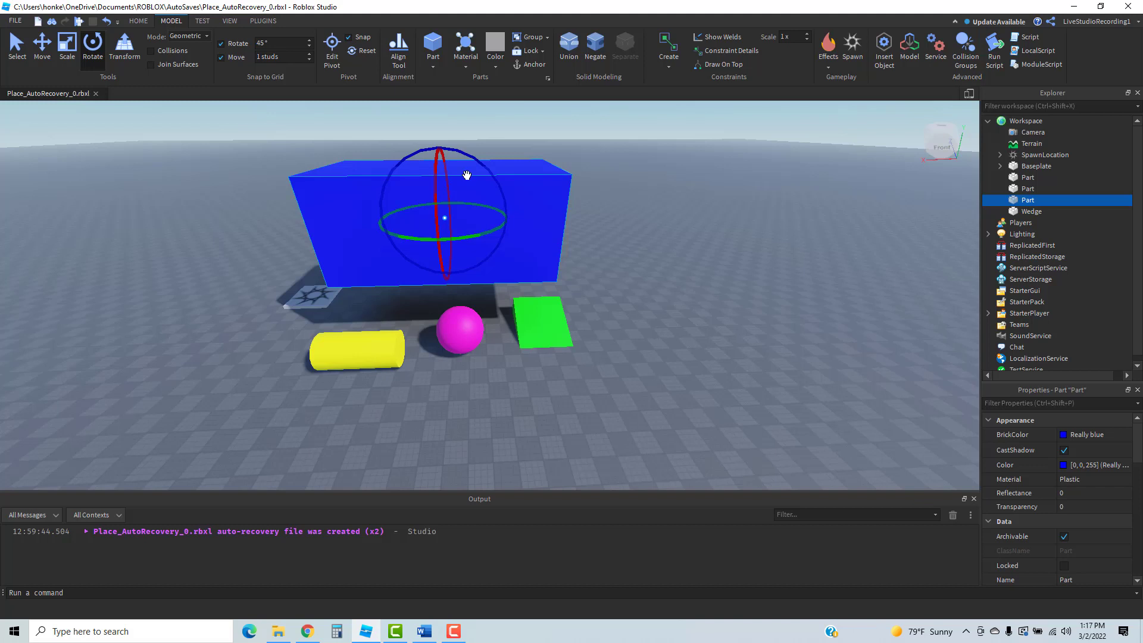
pyautogui.scroll(4, 467, 175)
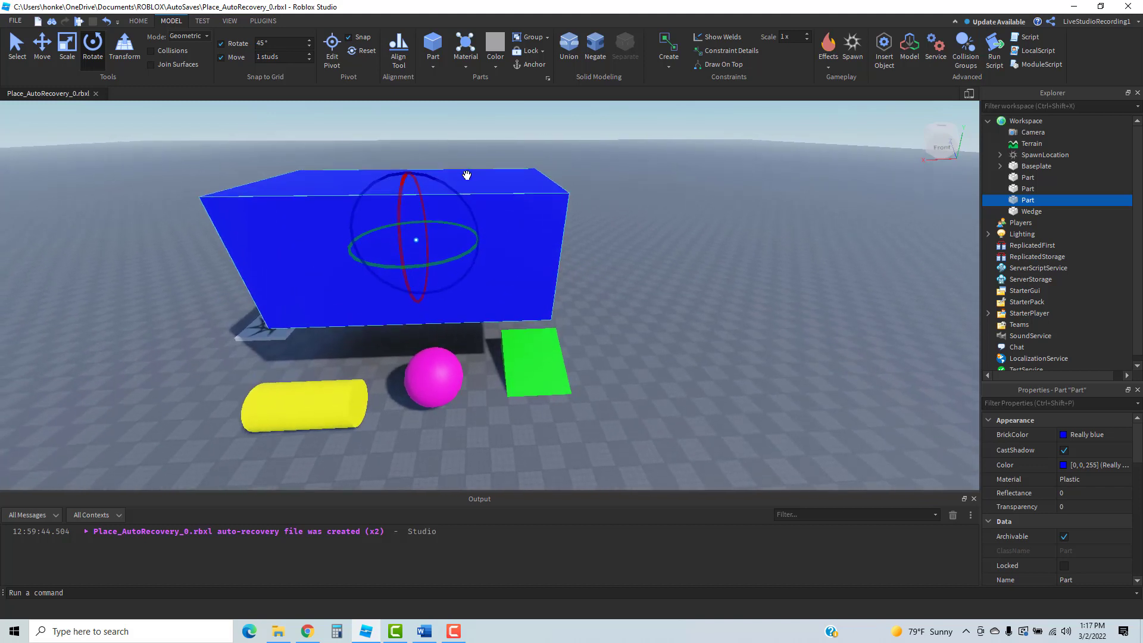
pyautogui.press('w')
pyautogui.press('a')
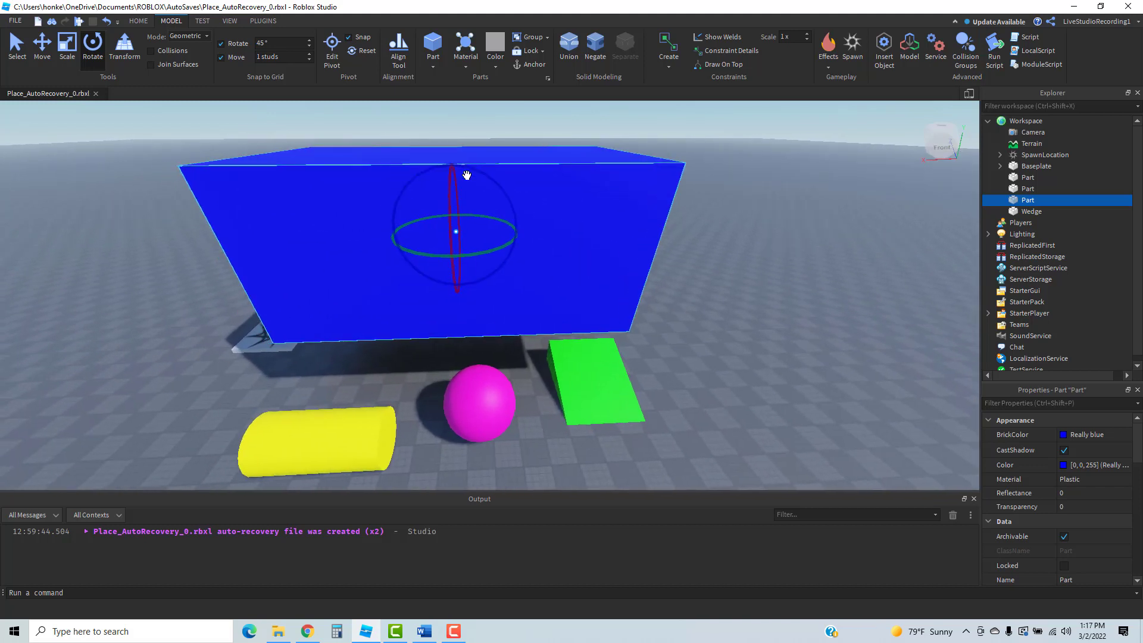
pyautogui.press('s')
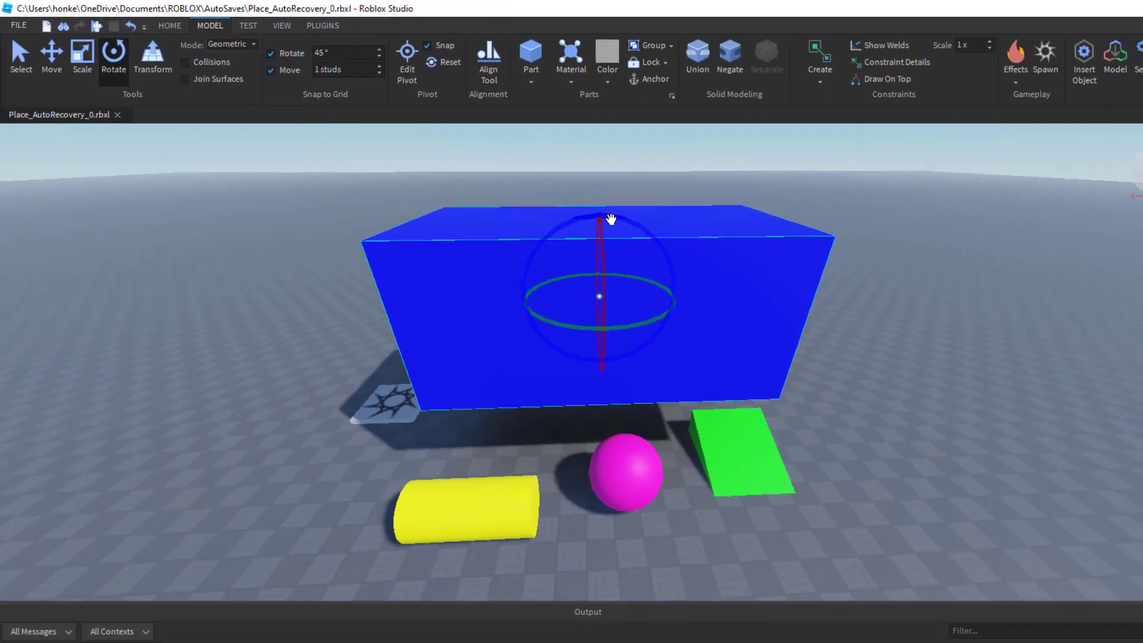
pyautogui.moveTo(612, 219); pyautogui.dragTo(615, 219)
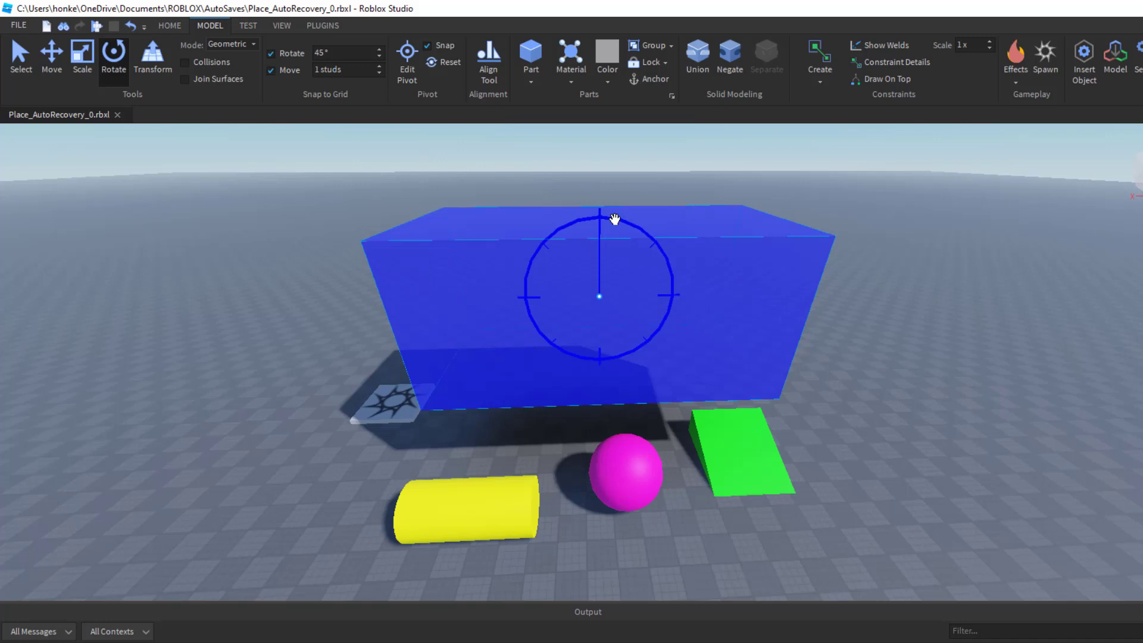
pyautogui.moveTo(617, 220)
pyautogui.mouseDown()
pyautogui.moveTo(666, 242)
pyautogui.moveTo(725, 305)
pyautogui.moveTo(679, 248)
pyautogui.moveTo(616, 221)
pyautogui.mouseUp()
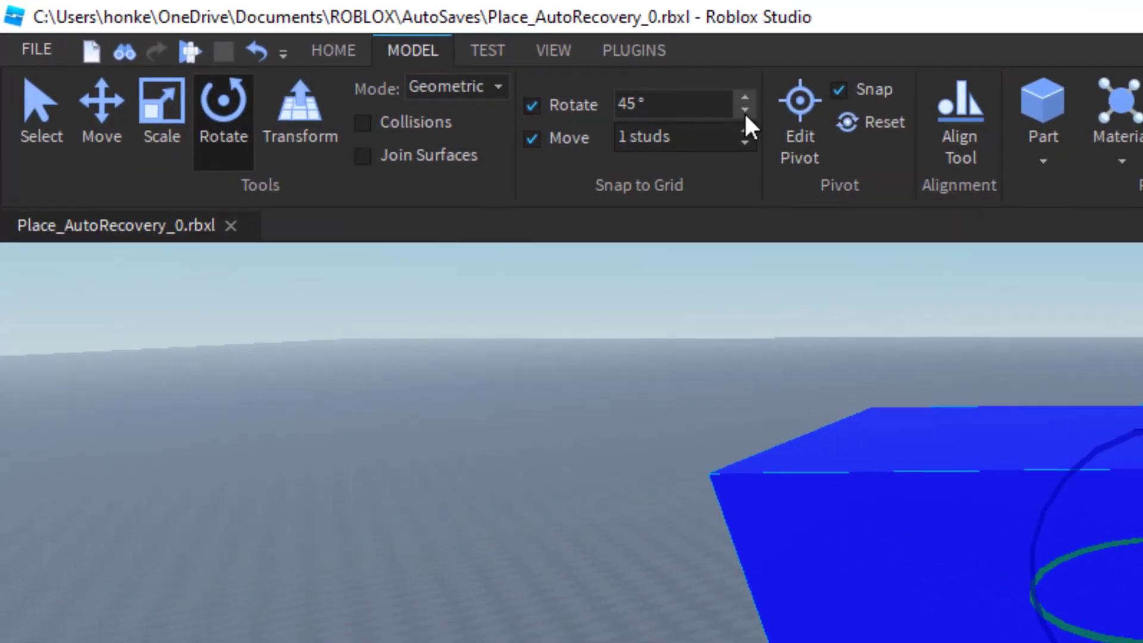
# Step: Set the rotation snap increment to 10°
pyautogui.click(745, 111)
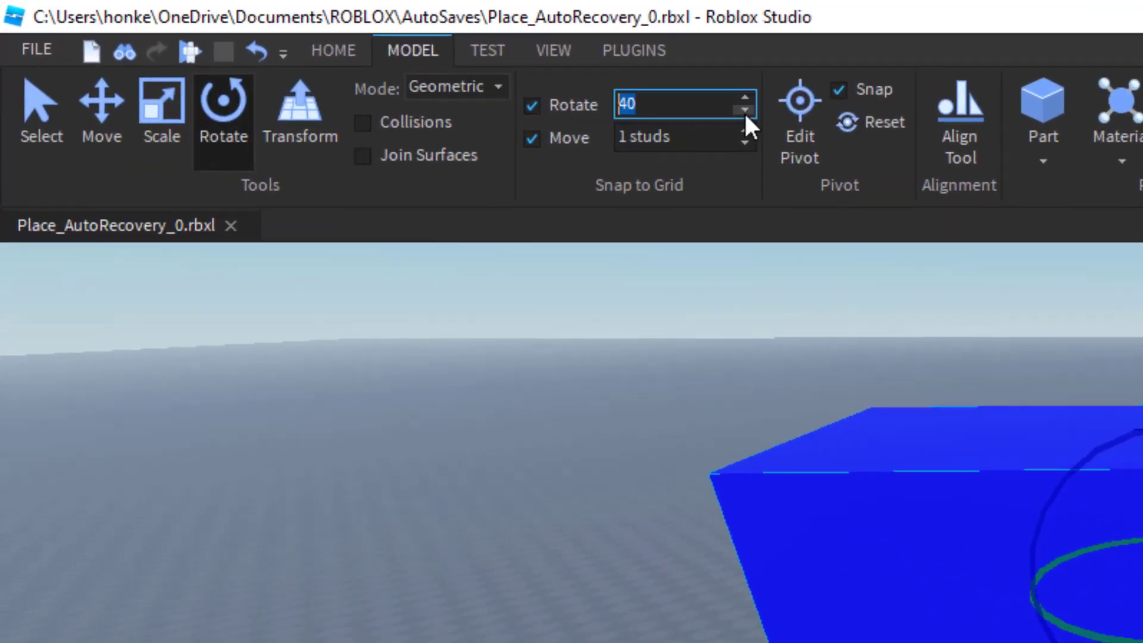
pyautogui.click(745, 111)
pyautogui.click(745, 111)
pyautogui.click(745, 111)
pyautogui.click(745, 111)
pyautogui.click(717, 108)
pyautogui.press('BackSpace')
pyautogui.press('BackSpace')
pyautogui.write('10')
pyautogui.press('Return')
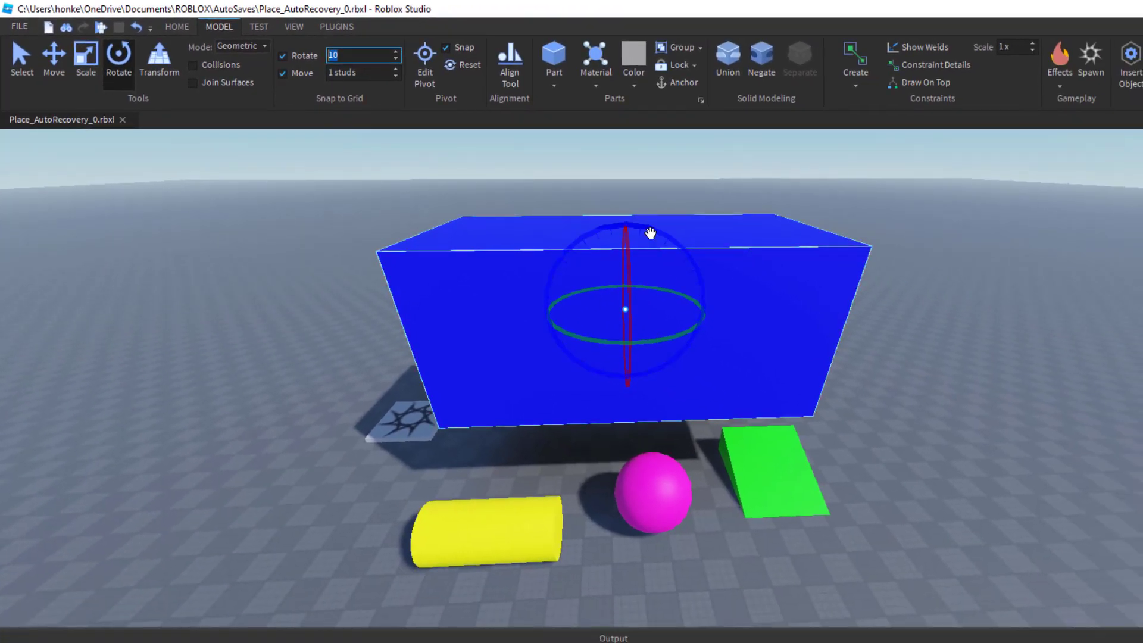
# Step: Try rotating the blue block with the 10° snap and freely without it, leaving the block level and rotation snapping enabled
pyautogui.moveTo(651, 233); pyautogui.dragTo(651, 233)
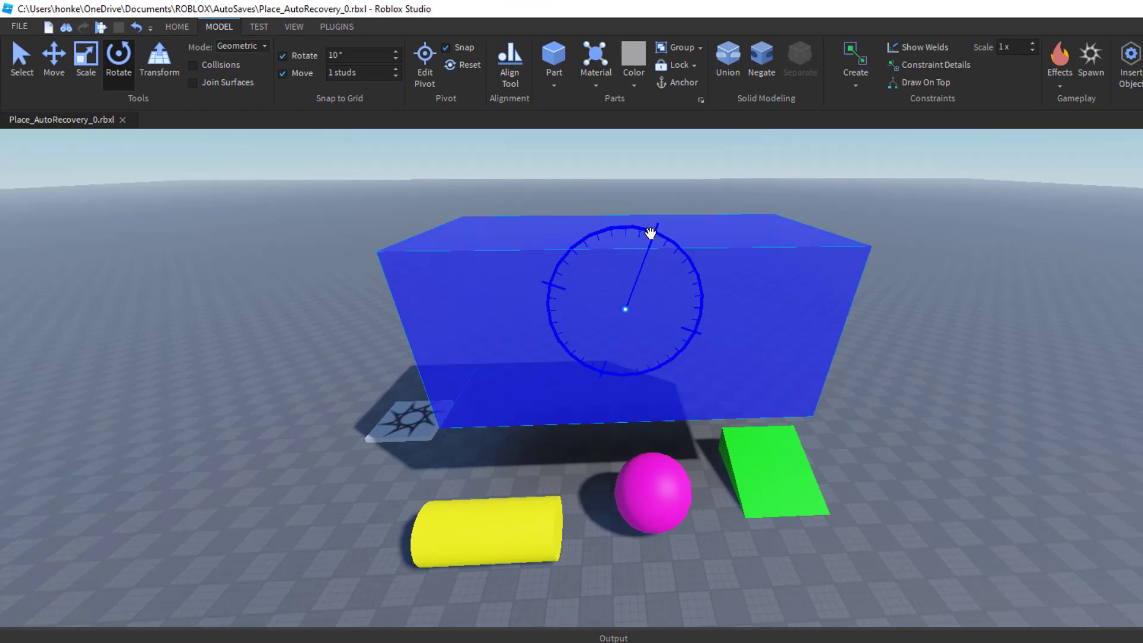
pyautogui.moveTo(651, 233)
pyautogui.mouseDown()
pyautogui.moveTo(685, 246)
pyautogui.moveTo(706, 306)
pyautogui.moveTo(646, 240)
pyautogui.mouseUp()
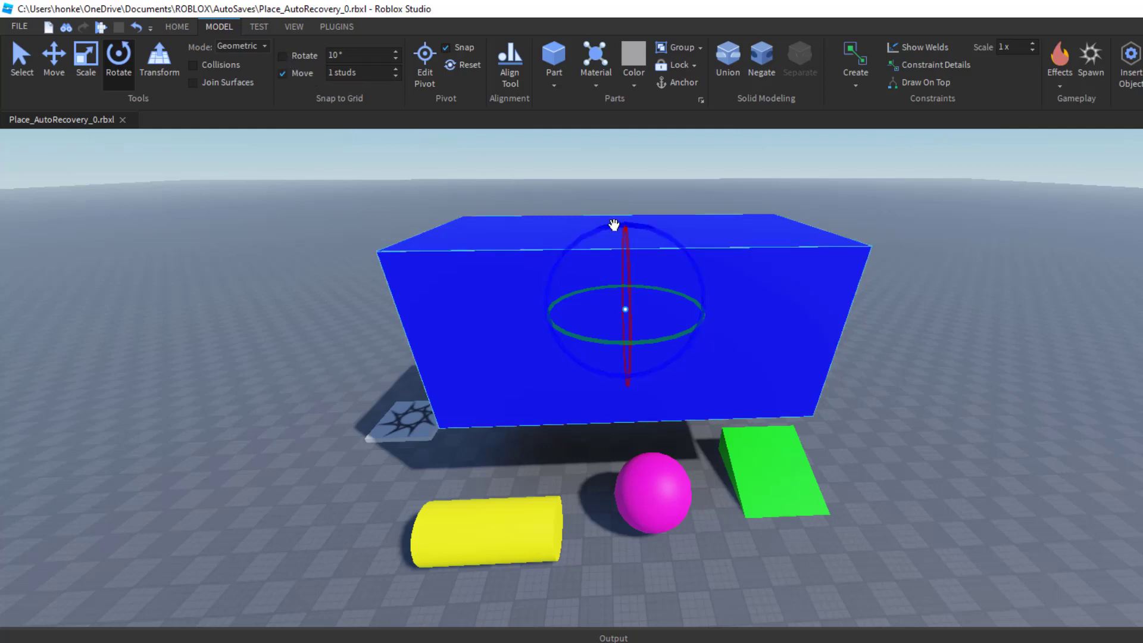
pyautogui.moveTo(610, 230)
pyautogui.mouseDown()
pyautogui.moveTo(669, 248)
pyautogui.moveTo(579, 253)
pyautogui.moveTo(630, 247)
pyautogui.moveTo(613, 245)
pyautogui.mouseUp()
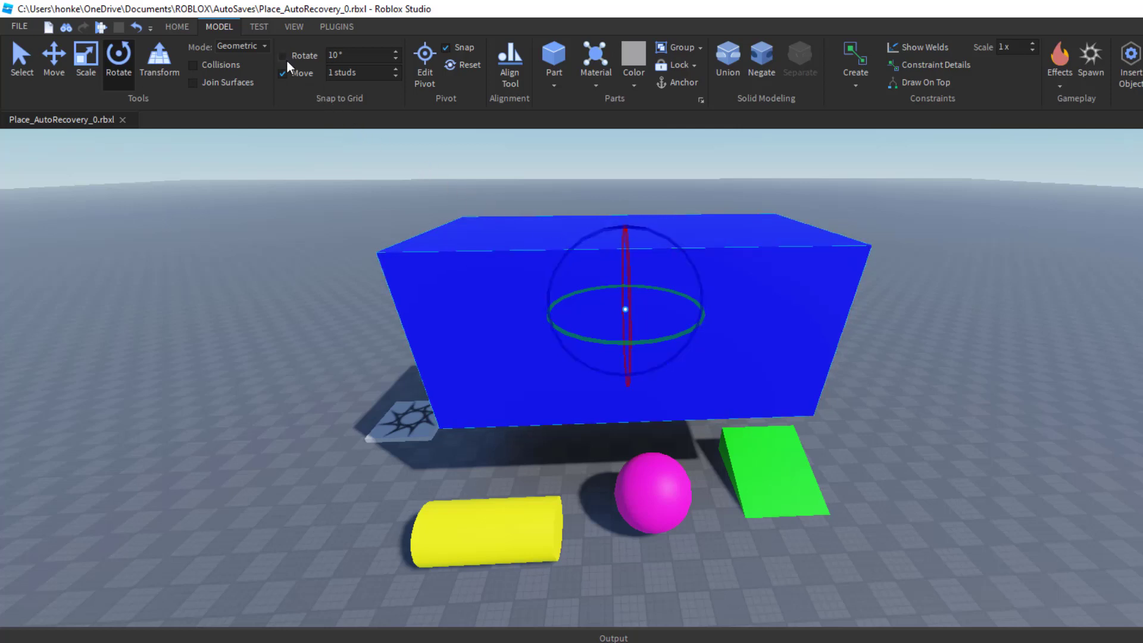
pyautogui.click(286, 57)
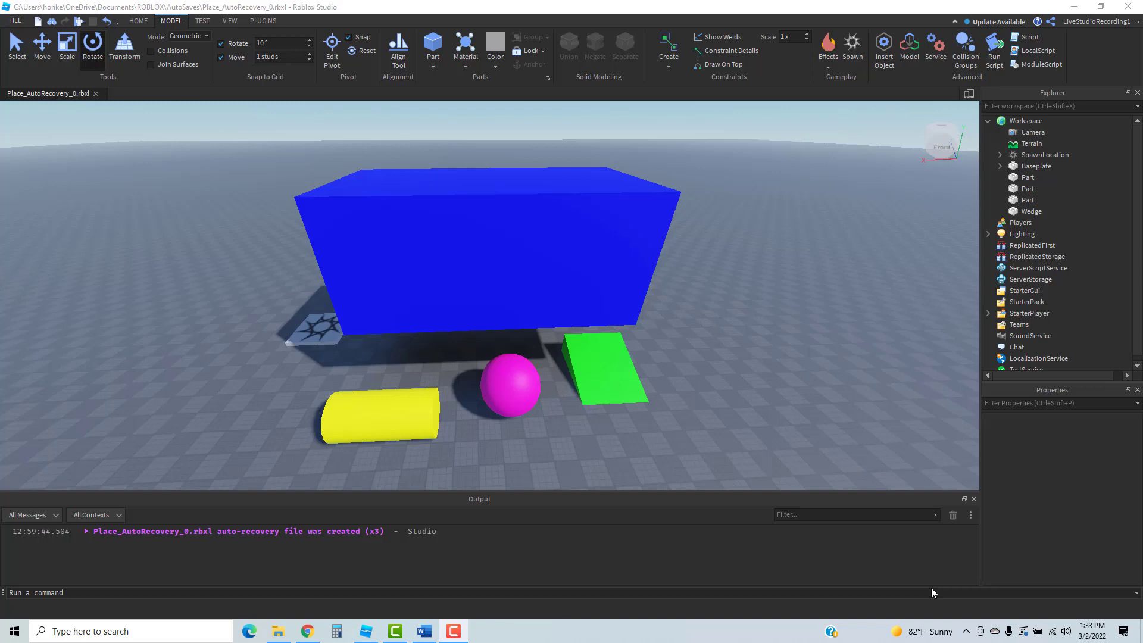
# Step: Raise the blue block a little higher and rotate it about 30° clockwise as seen from the front
pyautogui.moveTo(777, 435); pyautogui.dragTo(777, 435, button='right')
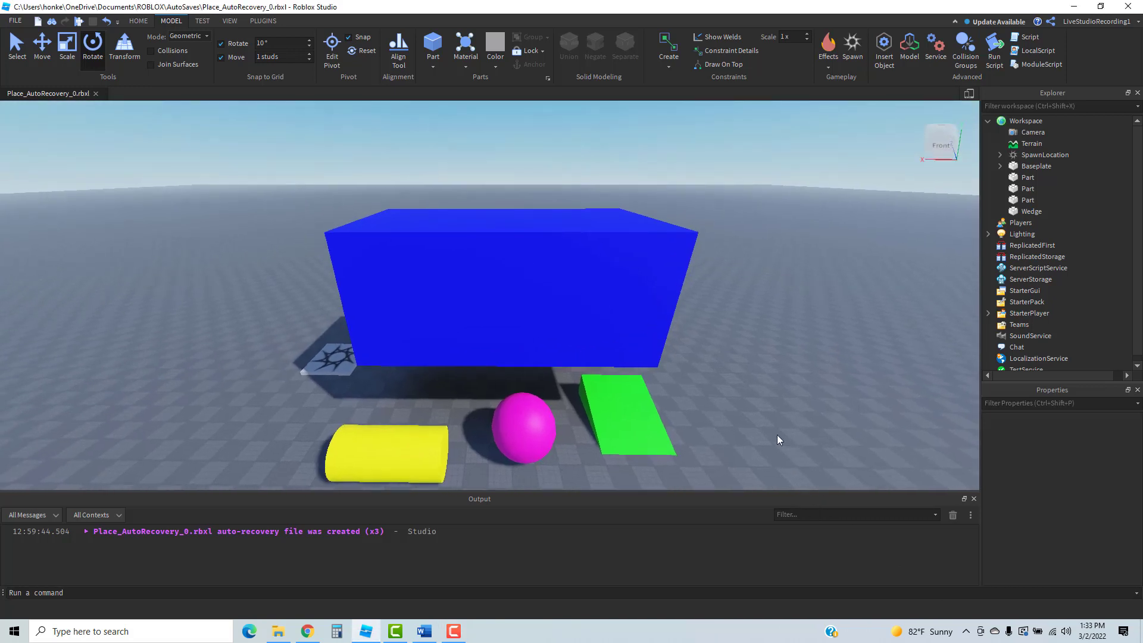
pyautogui.click(549, 301)
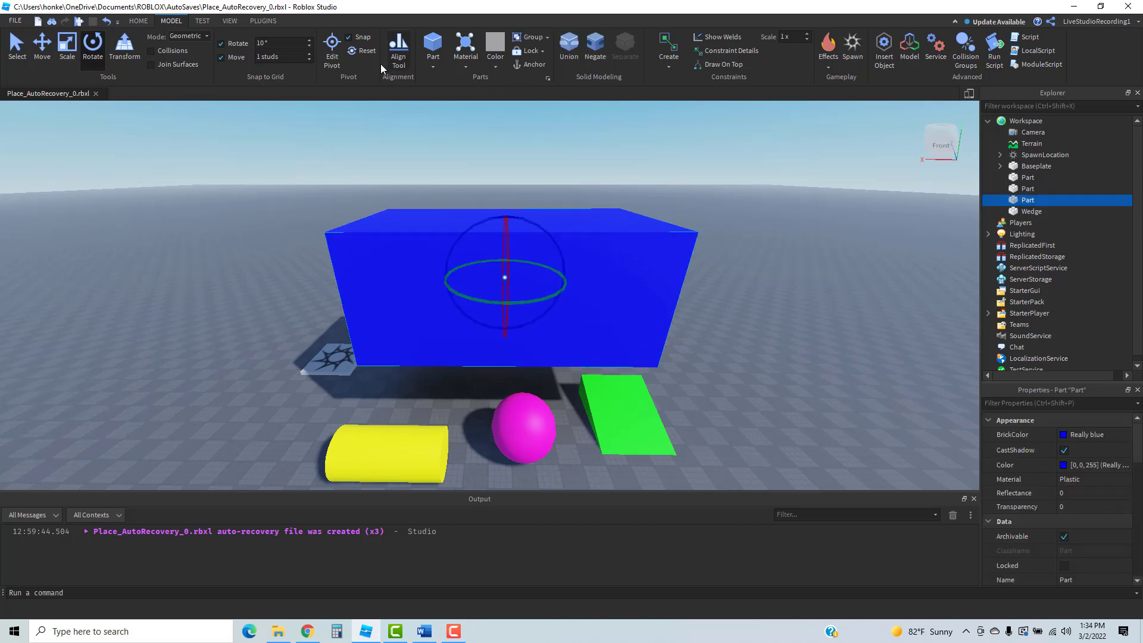
pyautogui.click(50, 55)
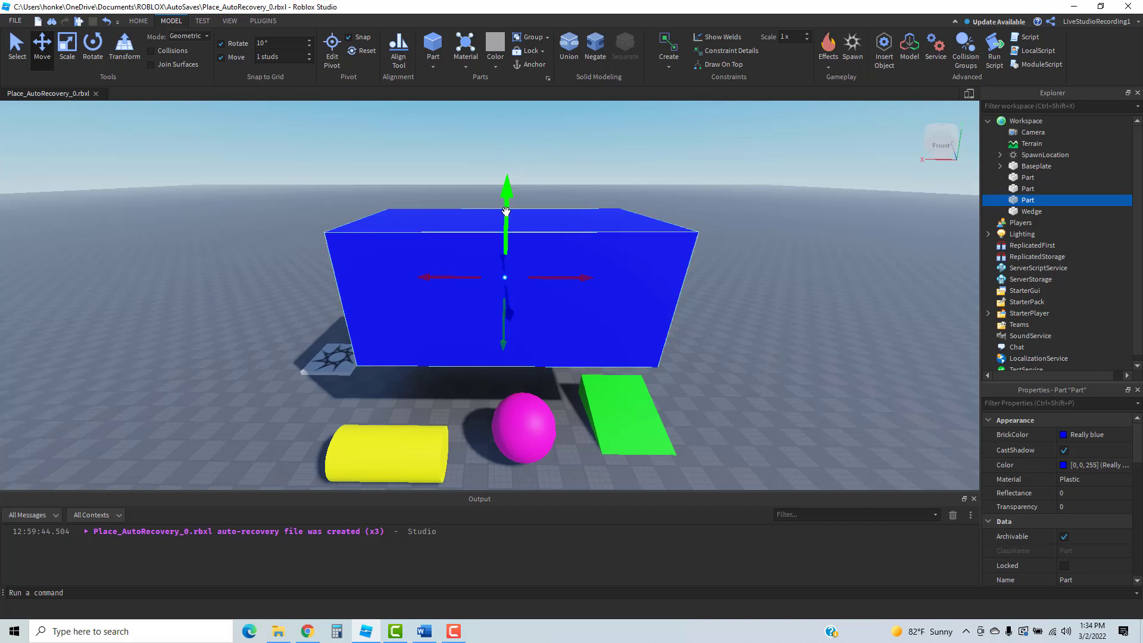
pyautogui.moveTo(511, 212)
pyautogui.mouseDown()
pyautogui.moveTo(505, 132)
pyautogui.moveTo(506, 176)
pyautogui.mouseUp()
pyautogui.click(93, 46)
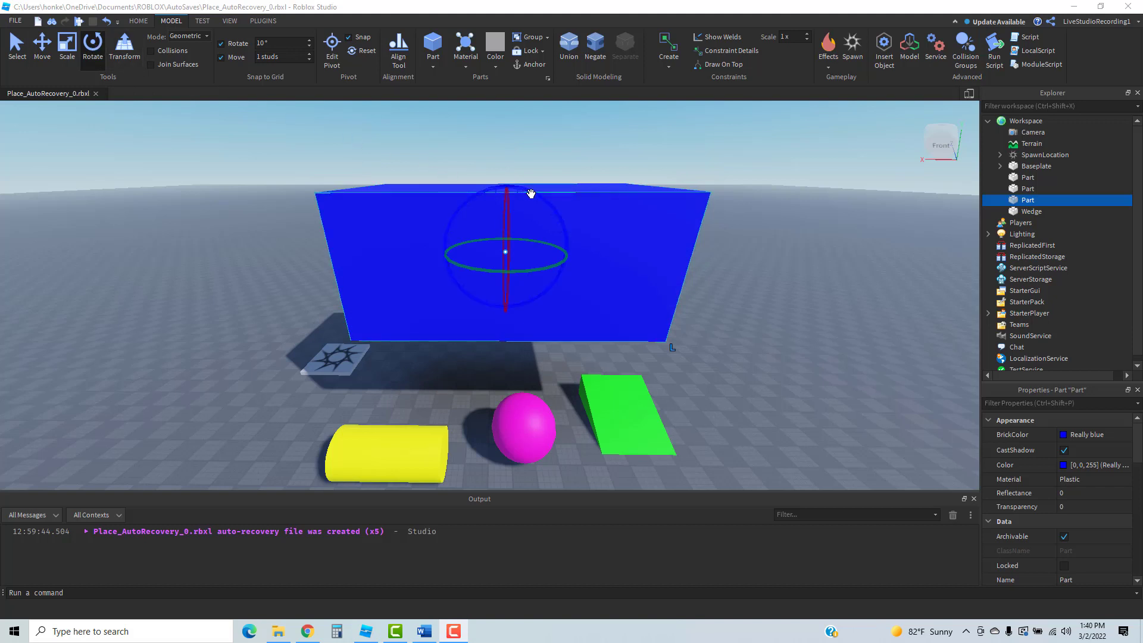
pyautogui.moveTo(531, 193); pyautogui.dragTo(554, 214)
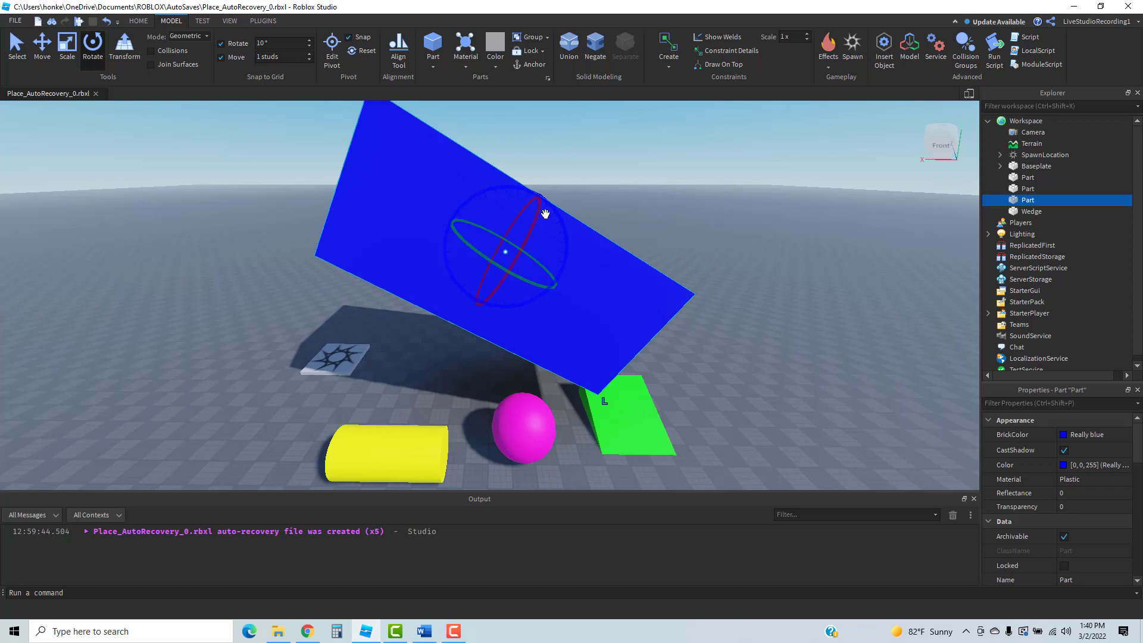
# Step: Move the tilted blue block back and forth along its own local axes, keeping it above the other parts
pyautogui.click(44, 60)
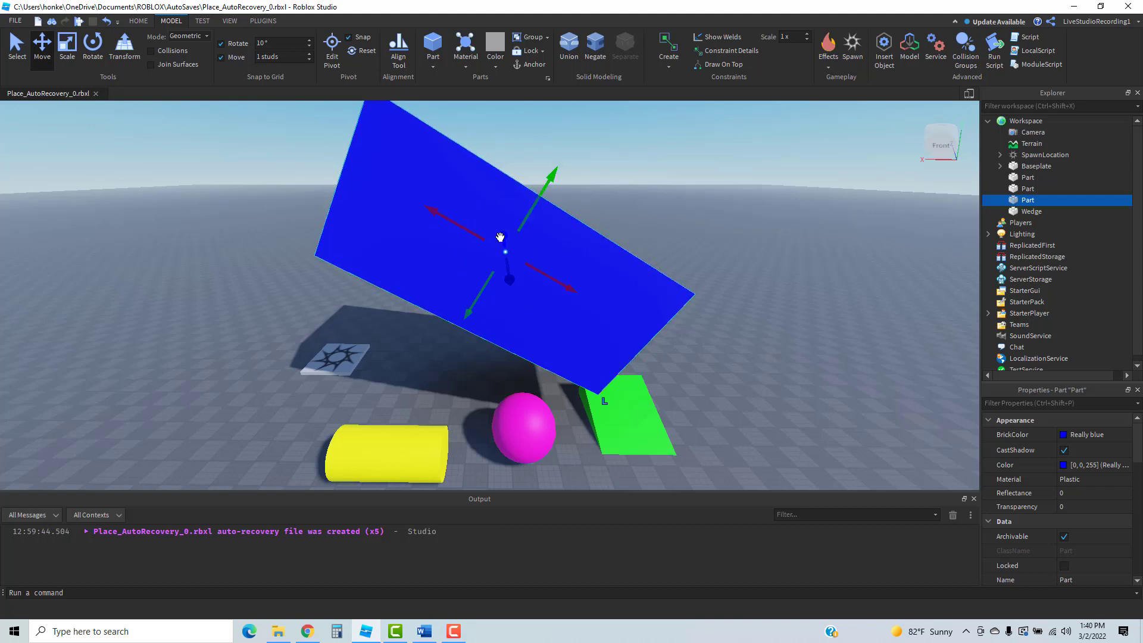
pyautogui.moveTo(535, 210); pyautogui.dragTo(552, 180)
pyautogui.scroll(-2, 527, 224)
pyautogui.moveTo(476, 188); pyautogui.dragTo(434, 166)
pyautogui.moveTo(513, 146); pyautogui.dragTo(544, 224)
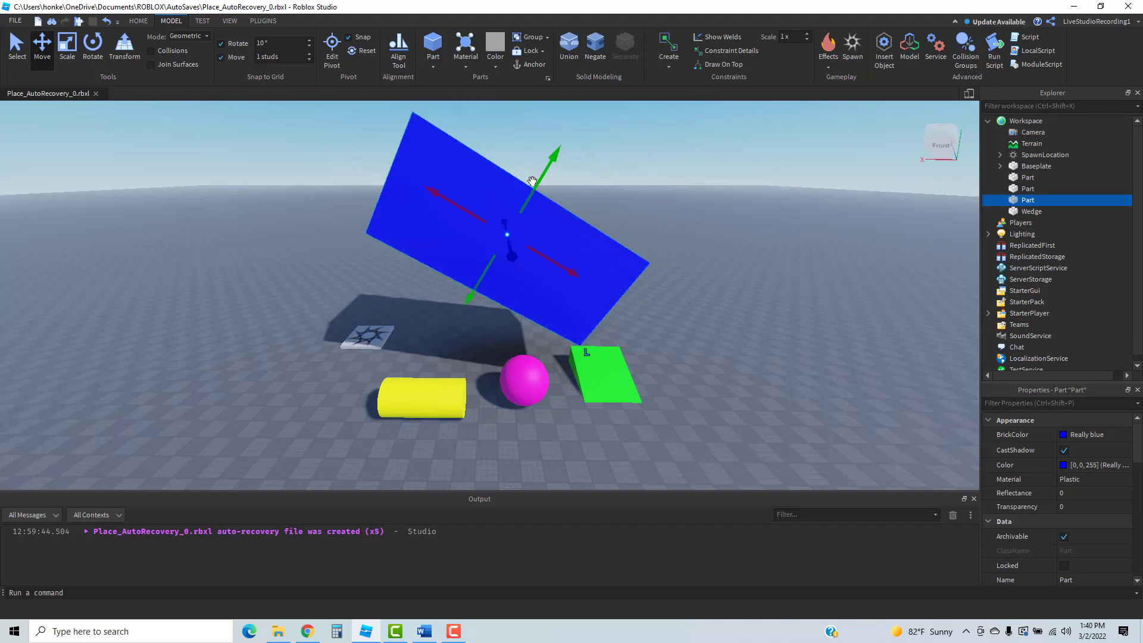
pyautogui.moveTo(536, 185); pyautogui.dragTo(530, 195)
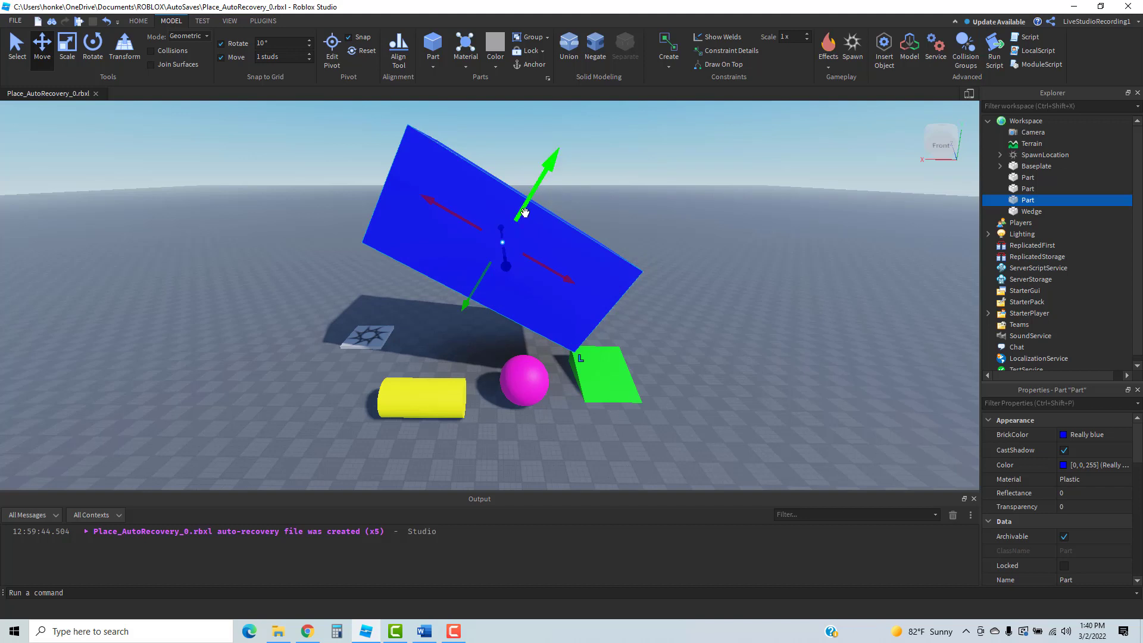
# Step: Toggle the blue block's move handles between local and world axes, leaving them world-aligned, and switch to the Select tool
pyautogui.hotkey('ctrl', 'l')
pyautogui.hotkey('ctrl', 'l')
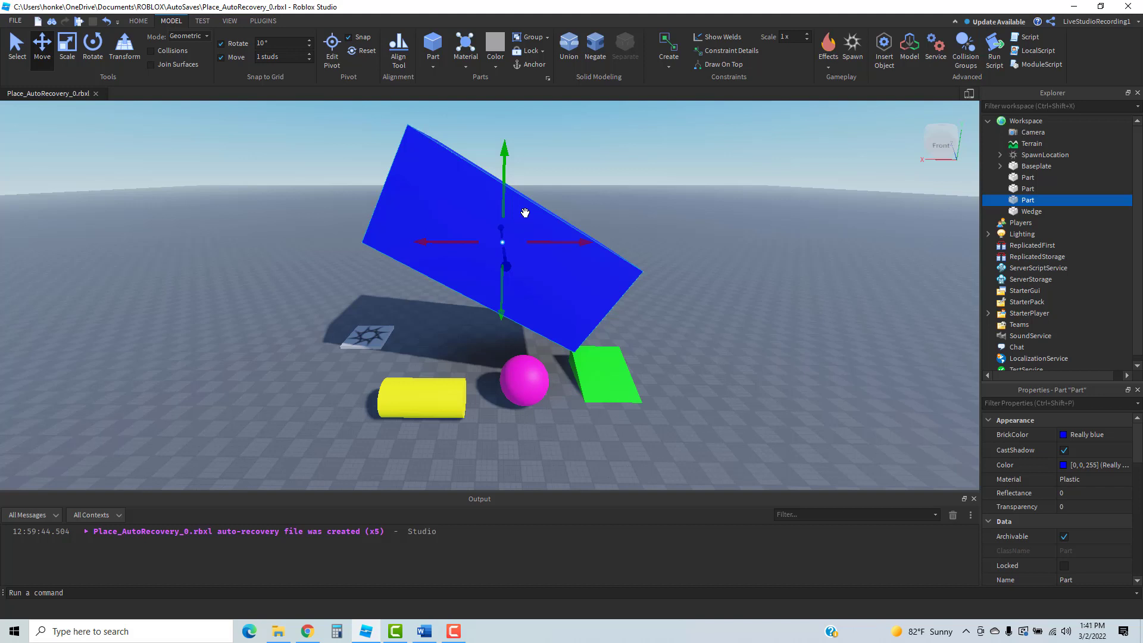
pyautogui.hotkey('ctrl', 'l')
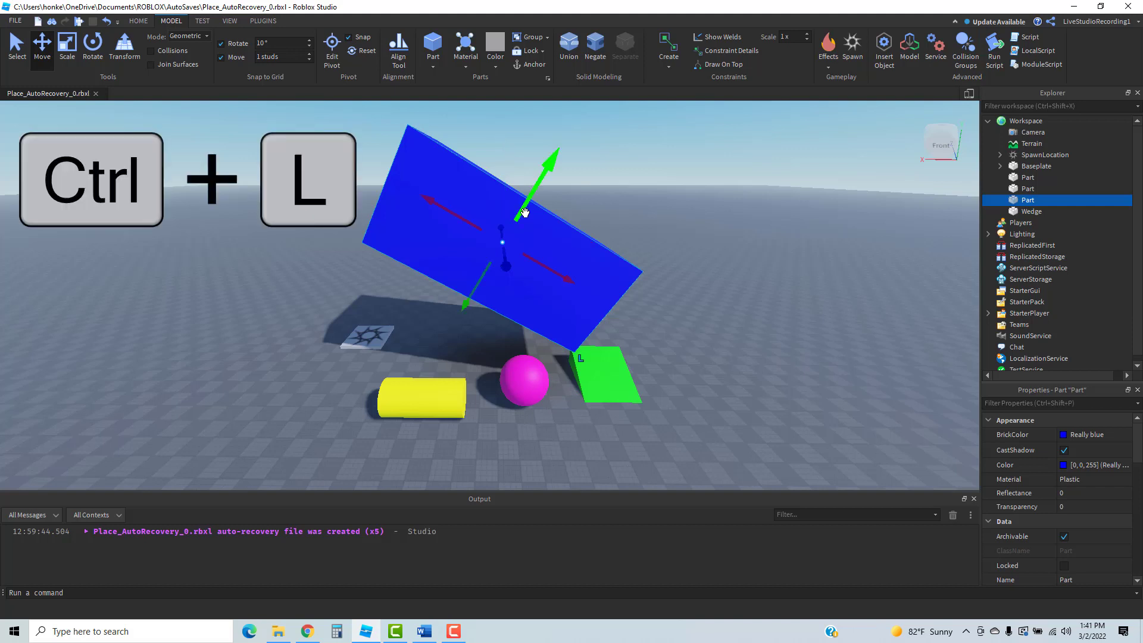
pyautogui.hotkey('ctrl', 'l')
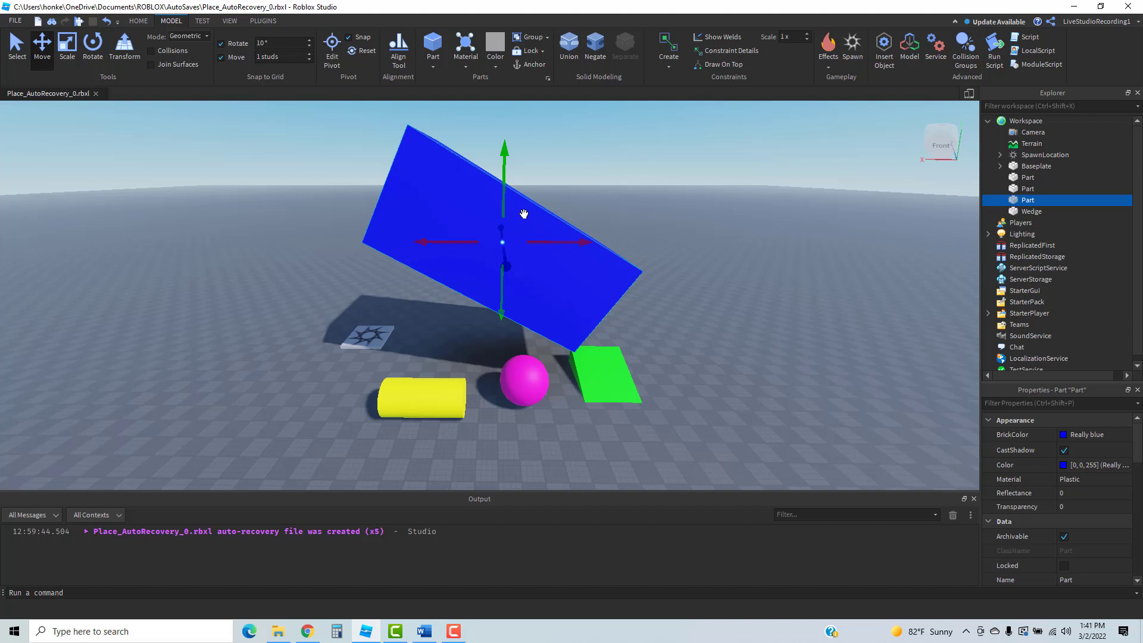
pyautogui.click(11, 61)
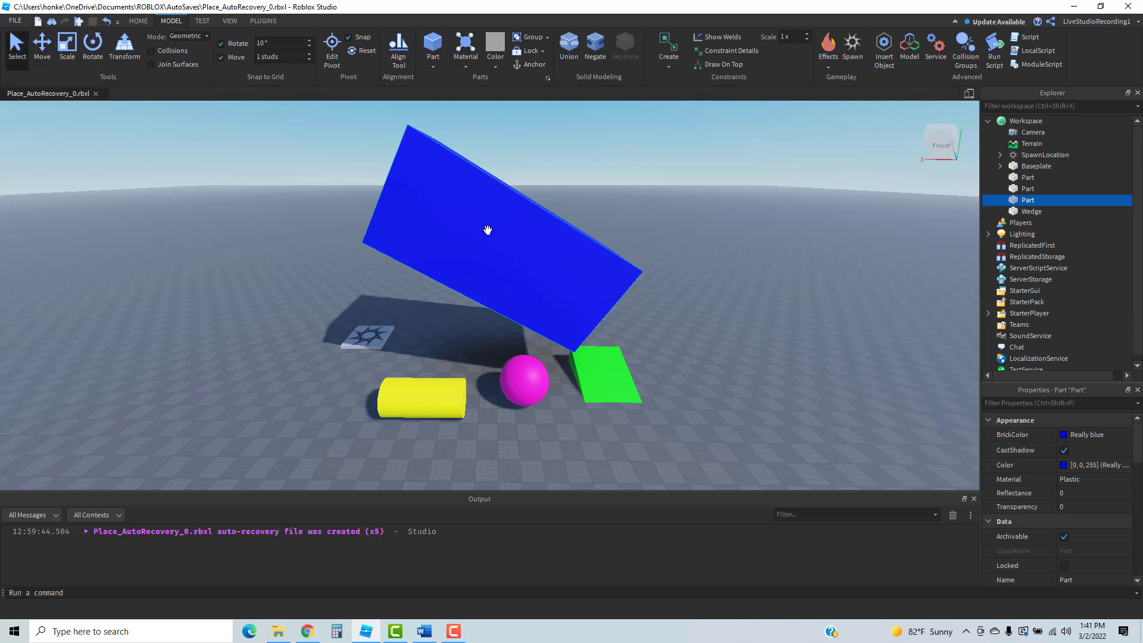
pyautogui.moveTo(522, 225); pyautogui.dragTo(531, 222, button='right')
pyautogui.press('w')
pyautogui.press('q')
pyautogui.press('a')
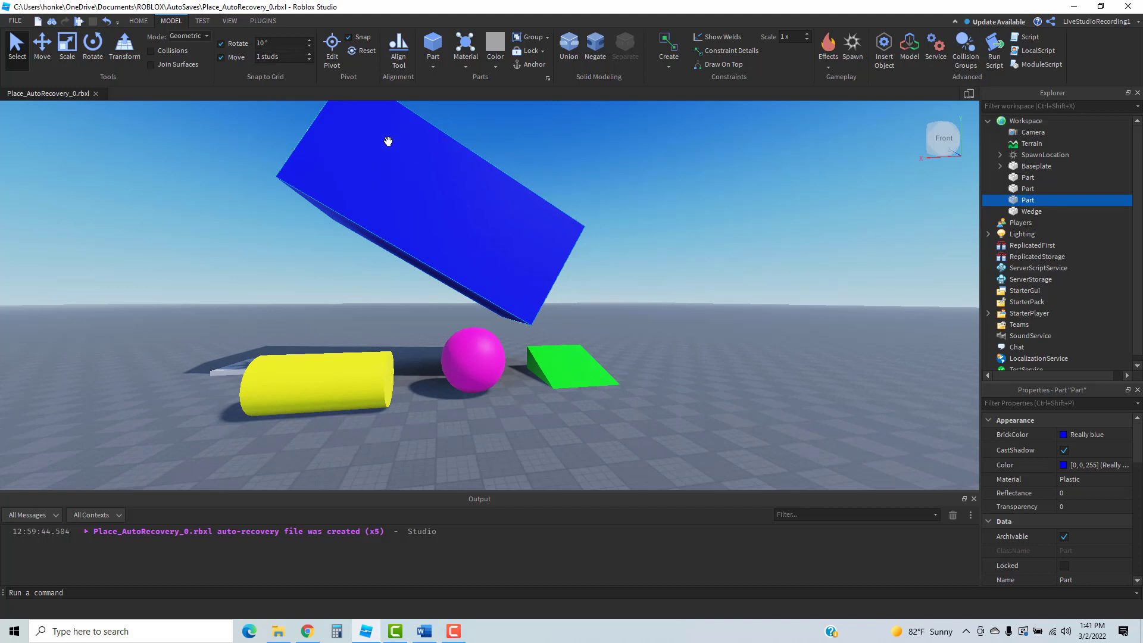
pyautogui.click(919, 497)
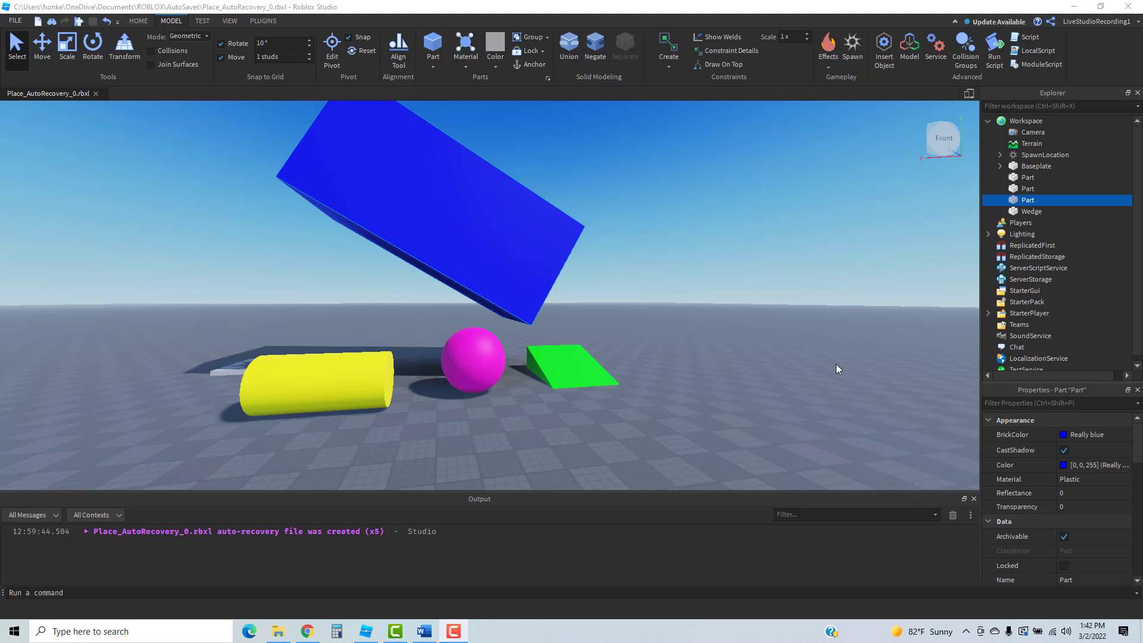
pyautogui.moveTo(767, 338); pyautogui.dragTo(767, 338, button='right')
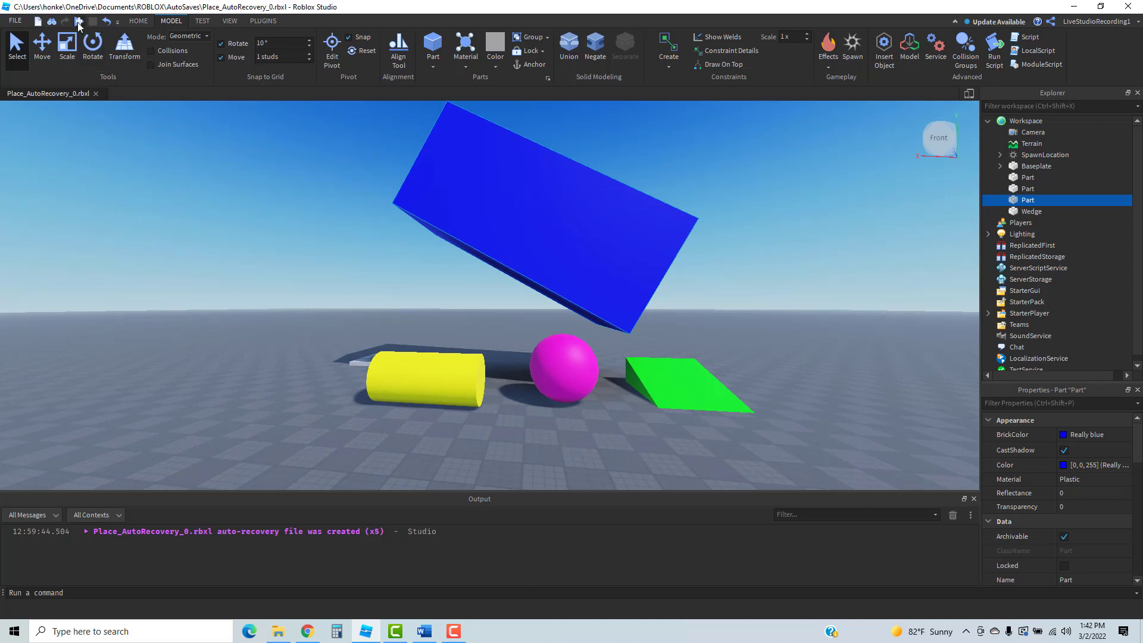
# Step: Run the physics simulation without a player to test how the unanchored blue block behaves, and stop it
pyautogui.click(204, 21)
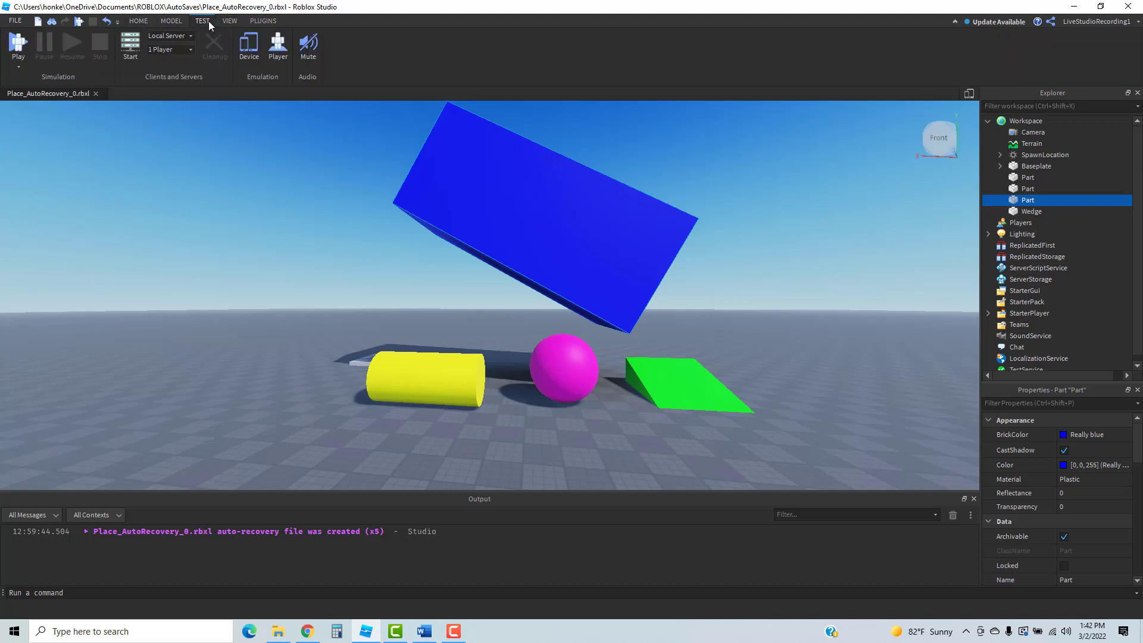
pyautogui.click(26, 63)
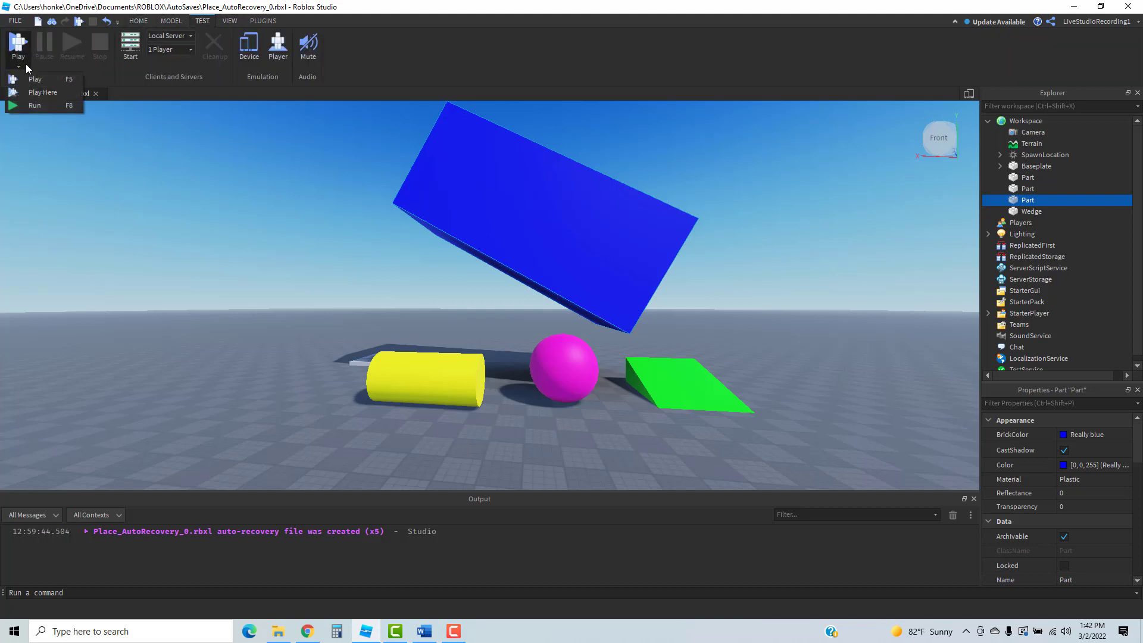
pyautogui.click(39, 108)
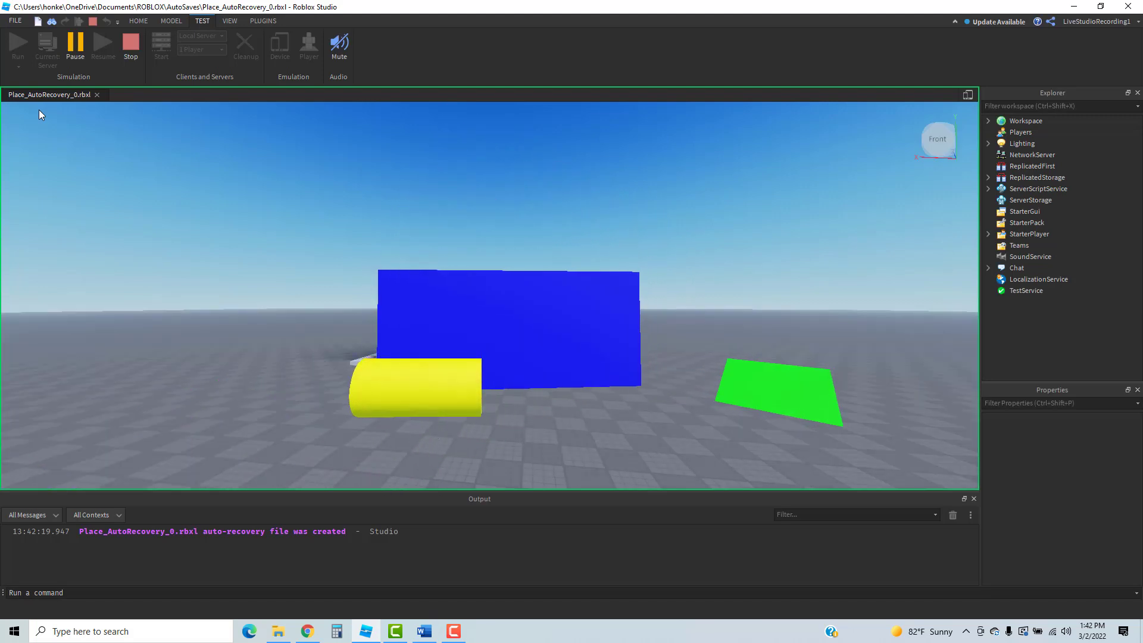
pyautogui.click(140, 44)
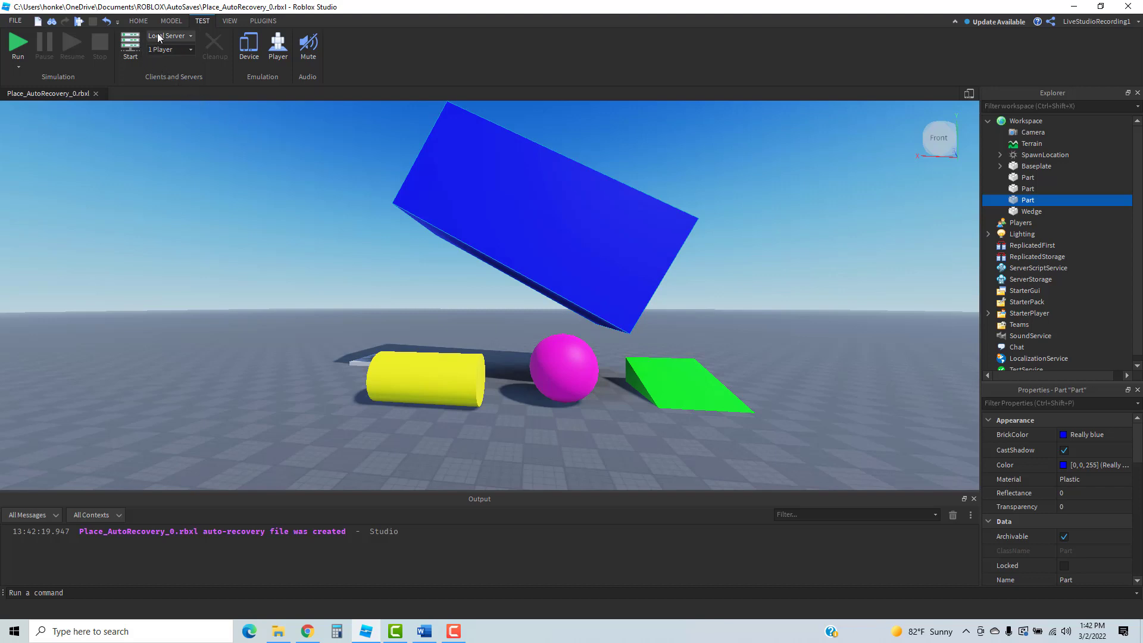
# Step: Anchor the tilted blue block and check it by running the simulation again without a player, stopping it at the end
pyautogui.click(170, 21)
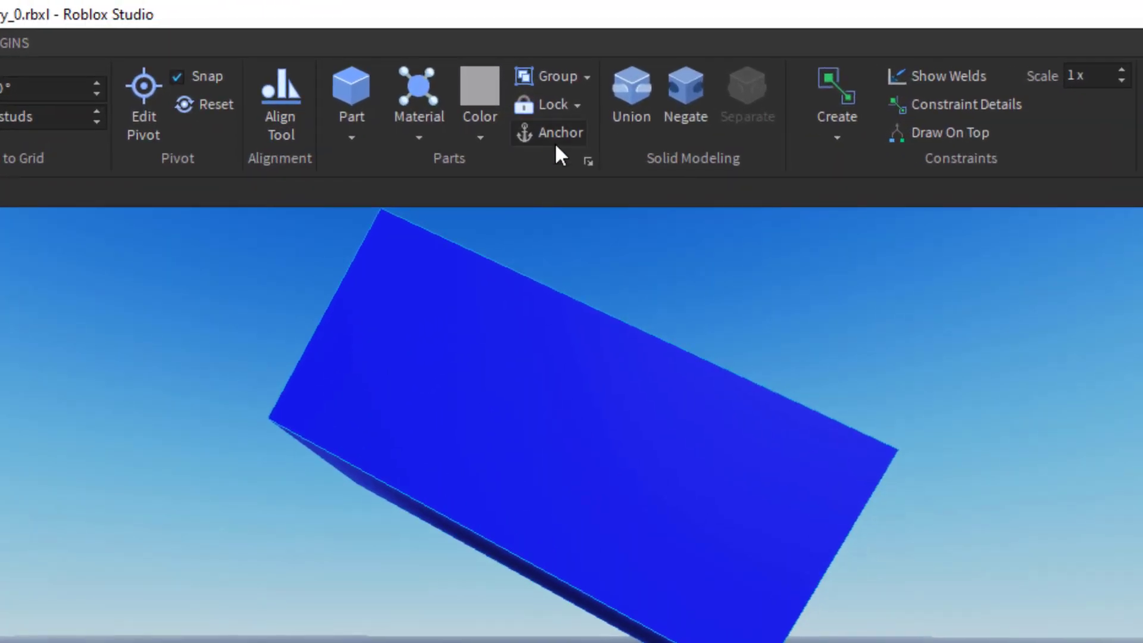
pyautogui.click(555, 135)
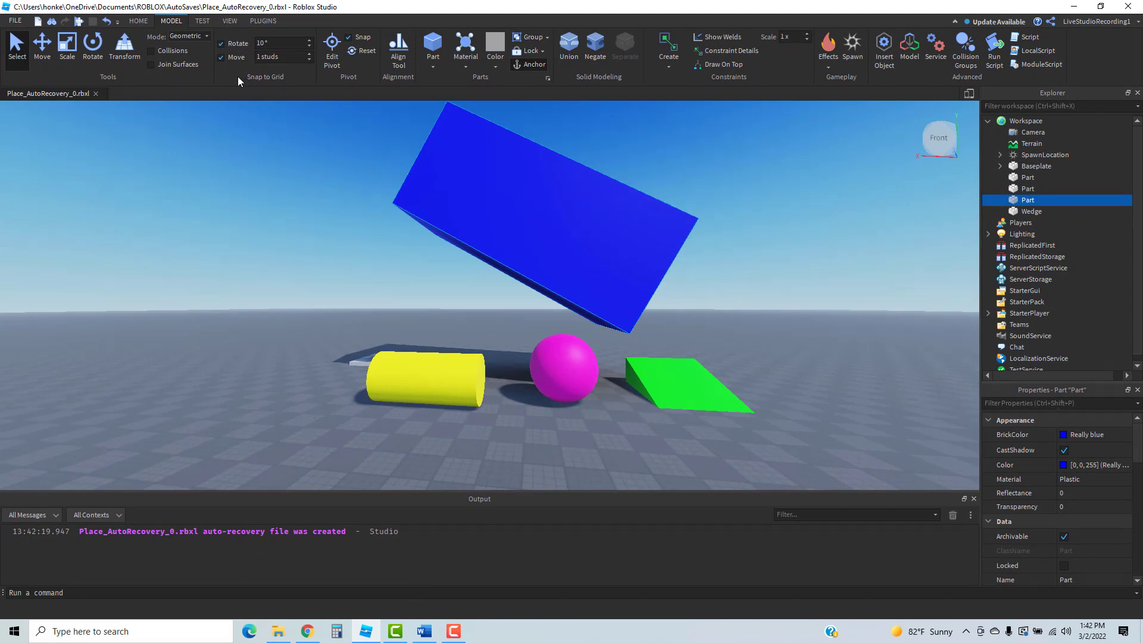
pyautogui.click(230, 22)
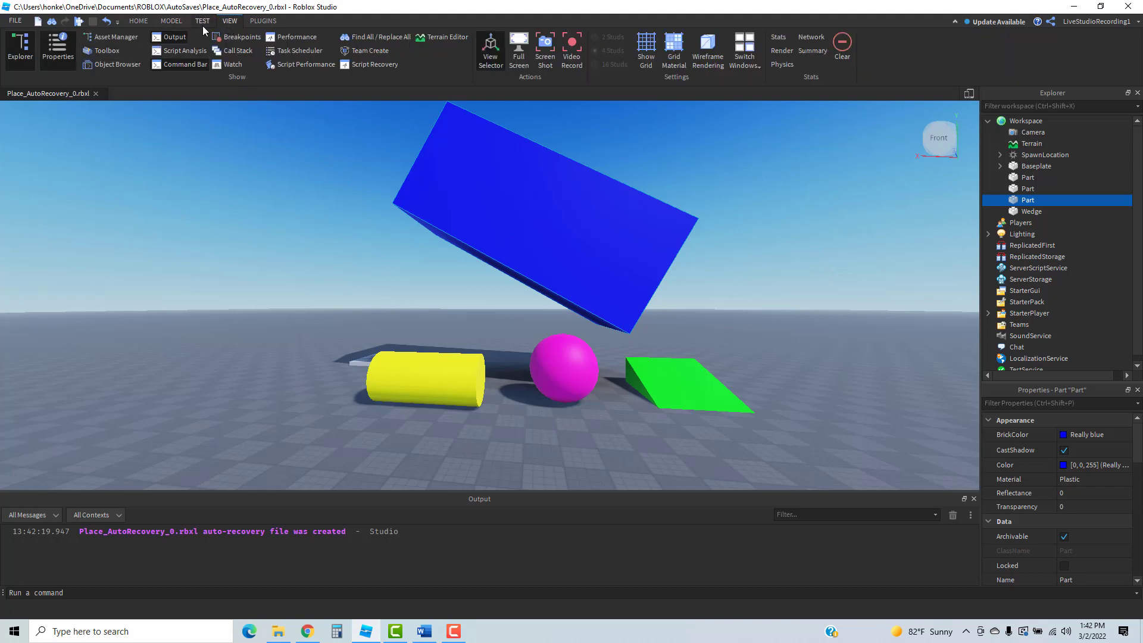
pyautogui.click(203, 23)
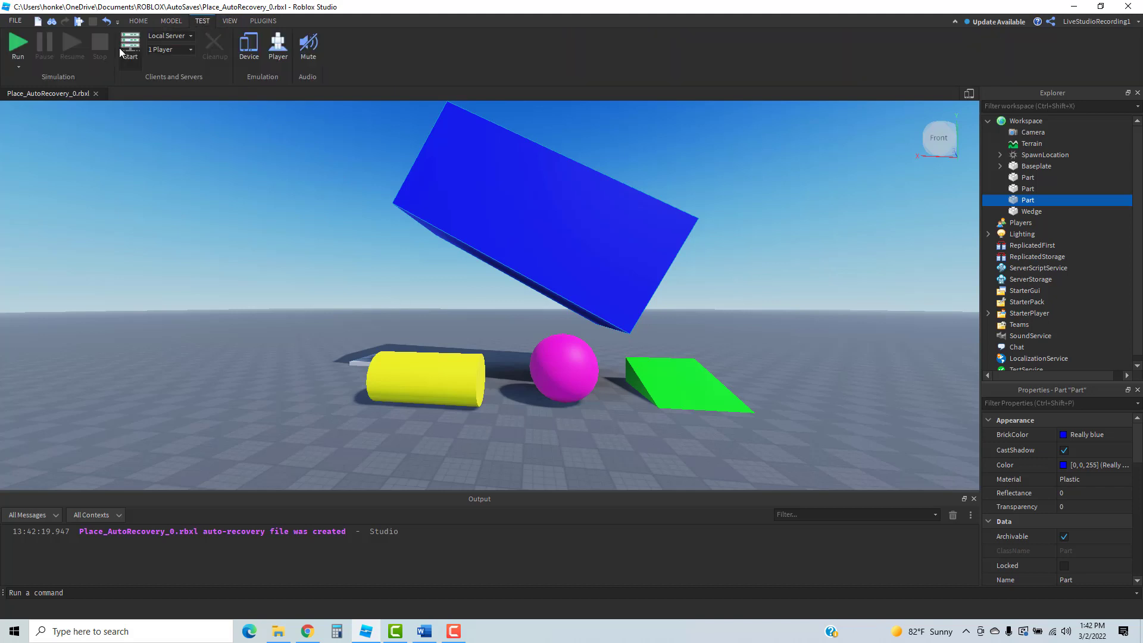
pyautogui.click(18, 42)
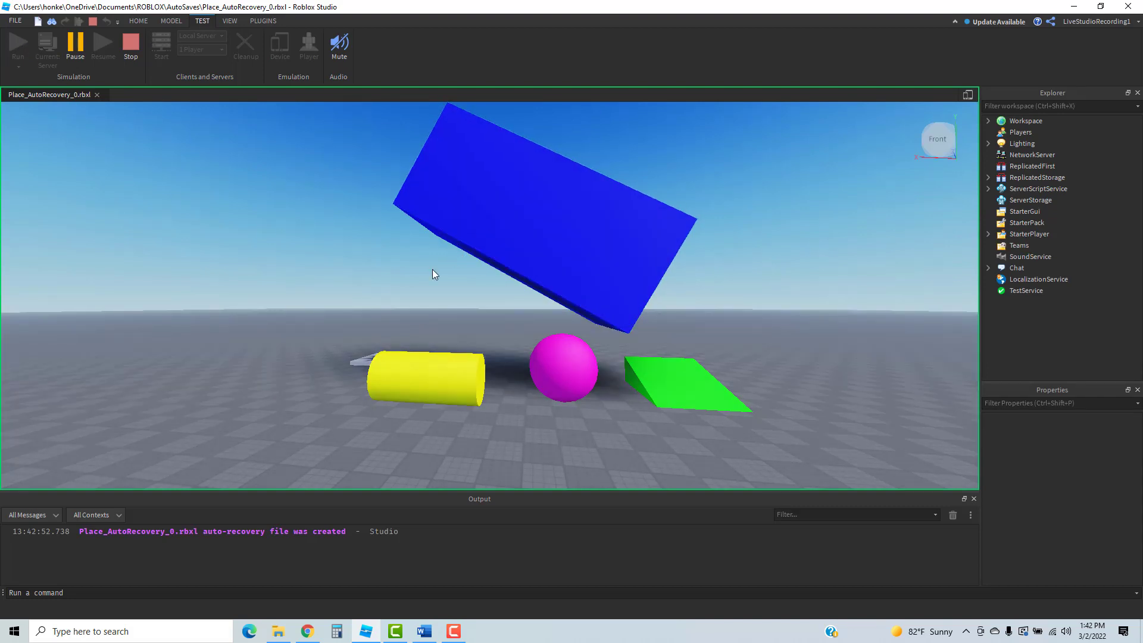
pyautogui.click(125, 47)
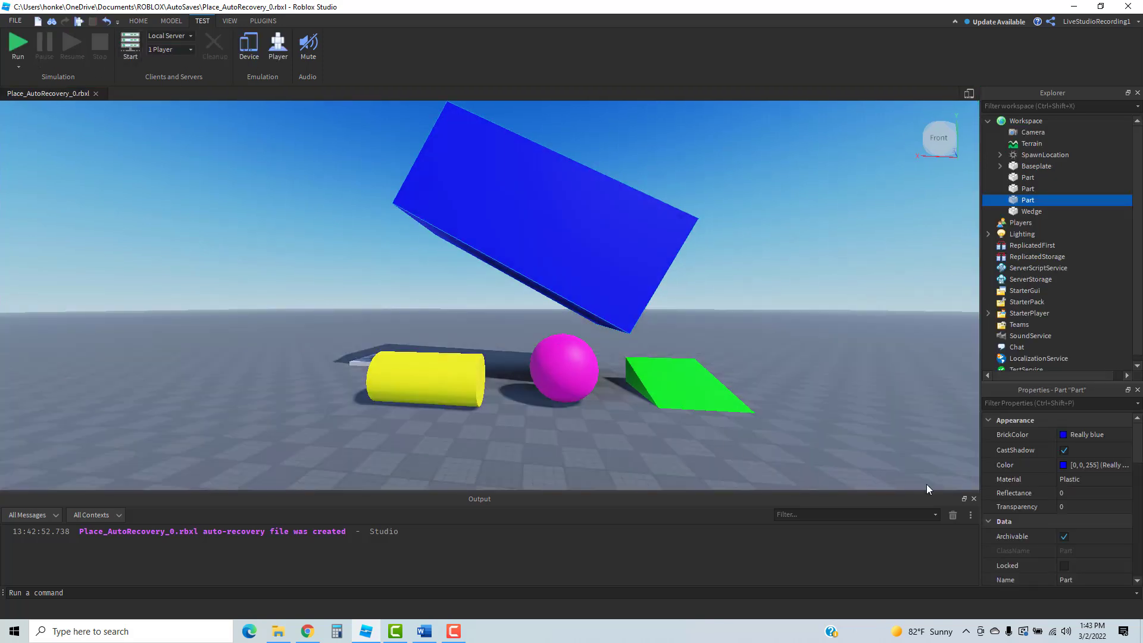